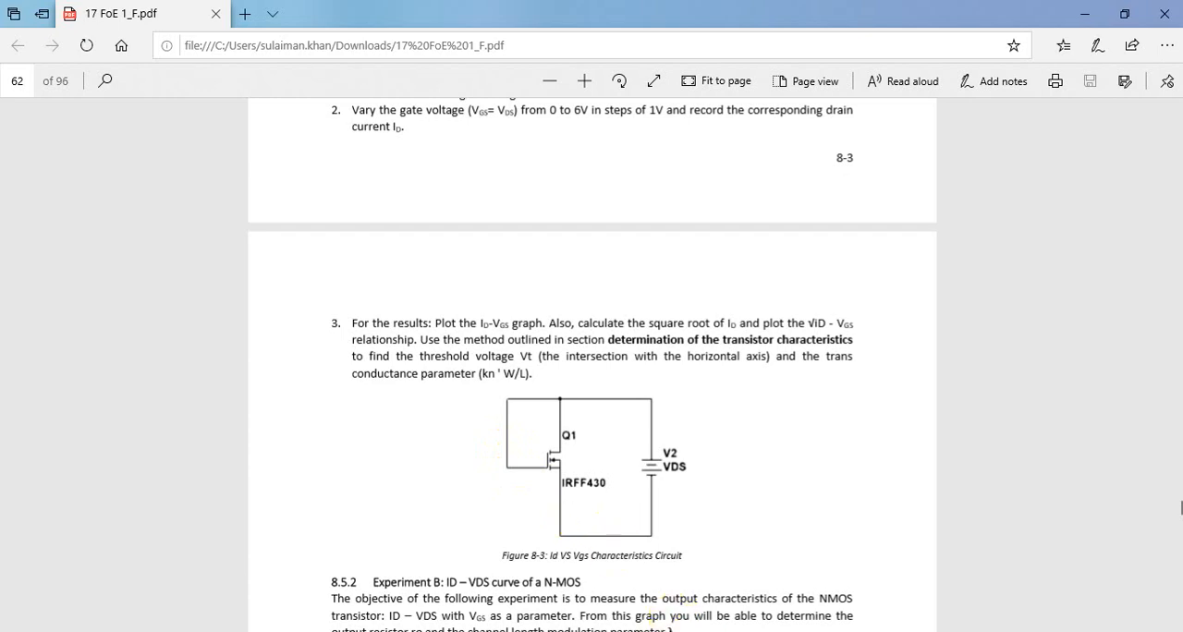
Step: Switch to Multisim and place a ground from the power sources on the empty schematic
left_click(709, 631)
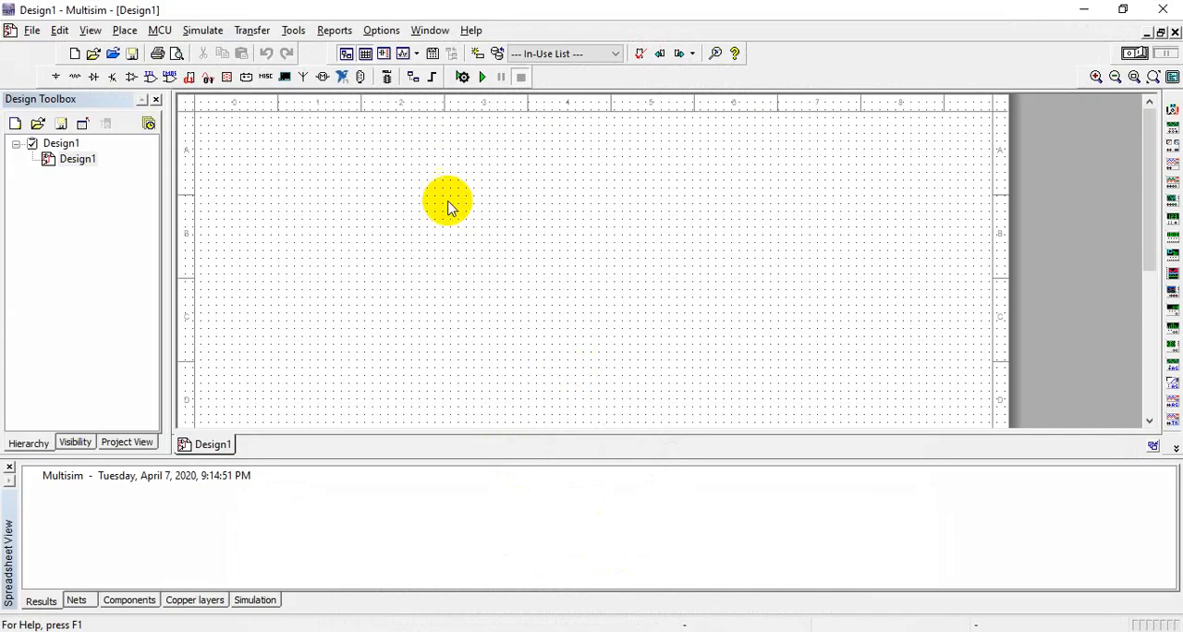
left_click(1079, 11)
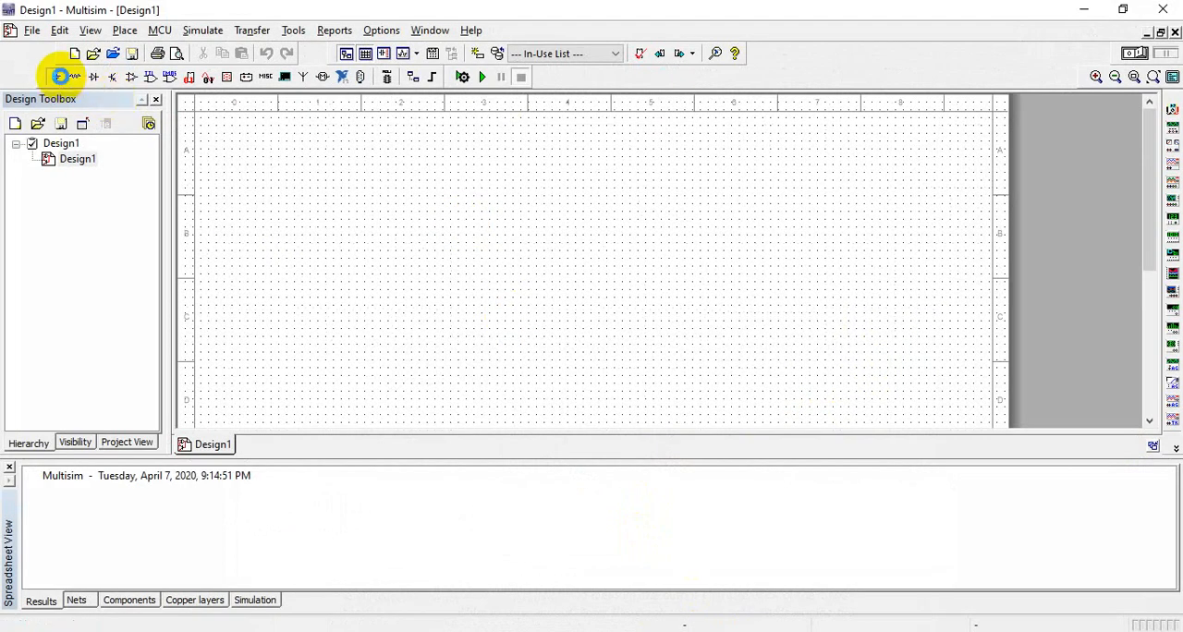
left_click(58, 76)
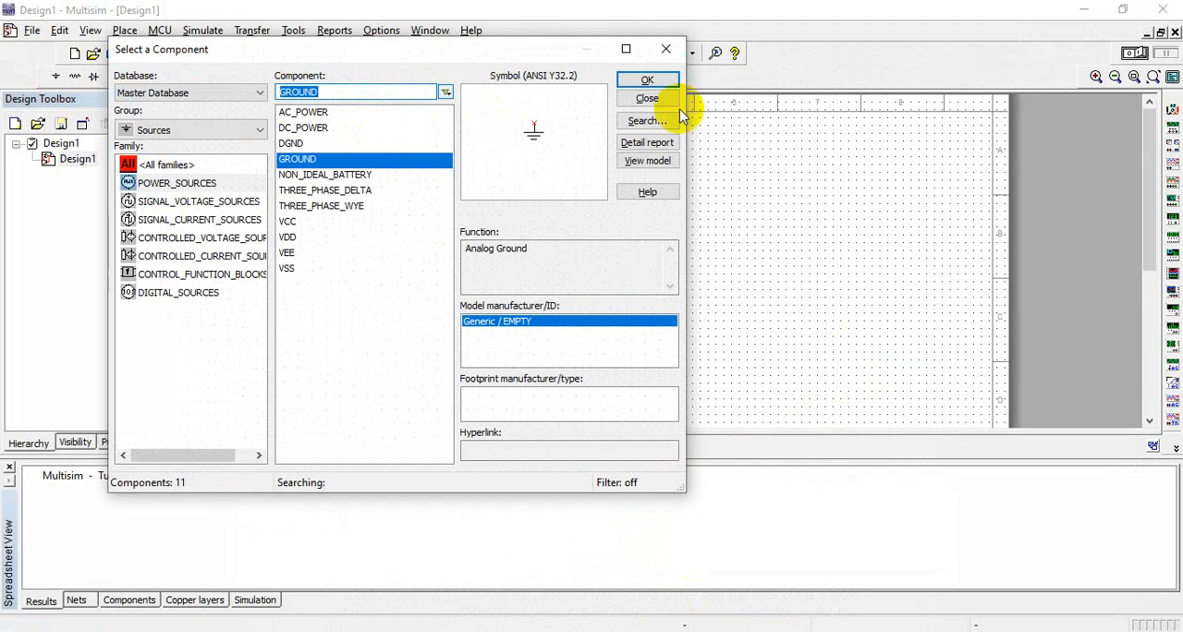
left_click(661, 81)
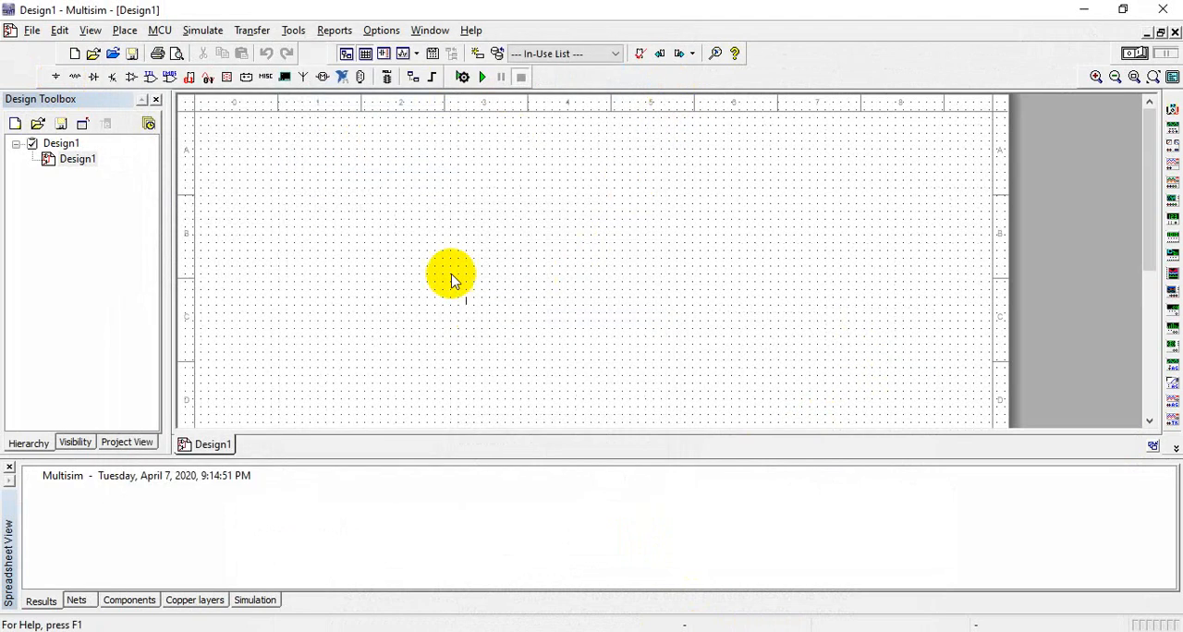
left_click(453, 251)
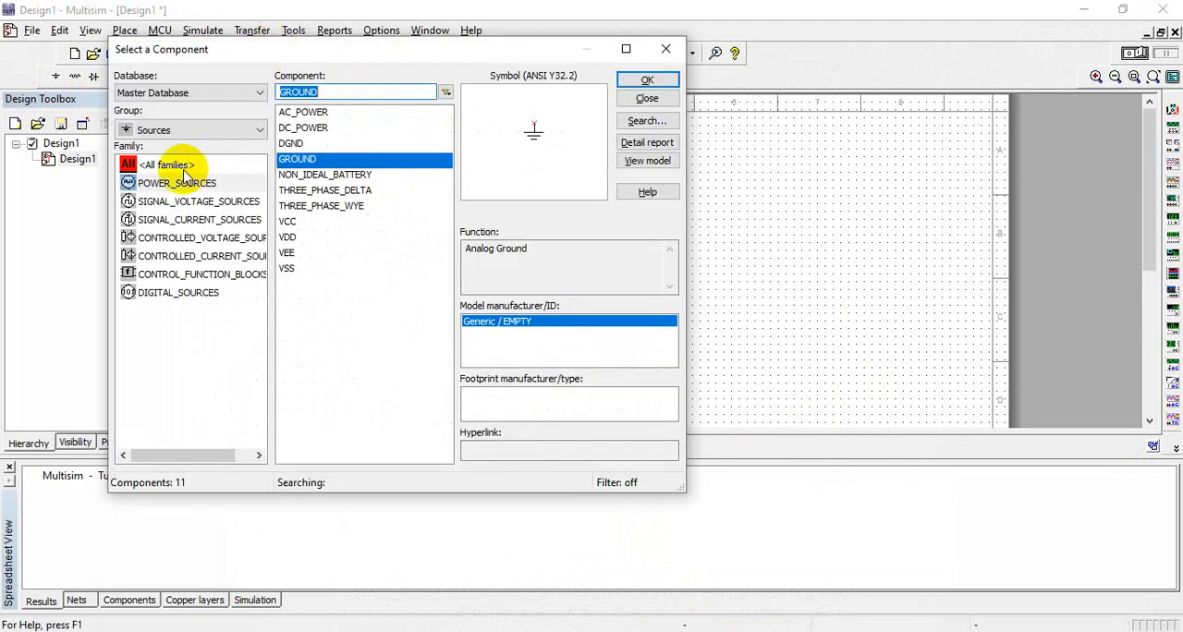
Step: Find the IRFF430 transistor across all component groups and place it above and to the right of the ground
left_click(169, 132)
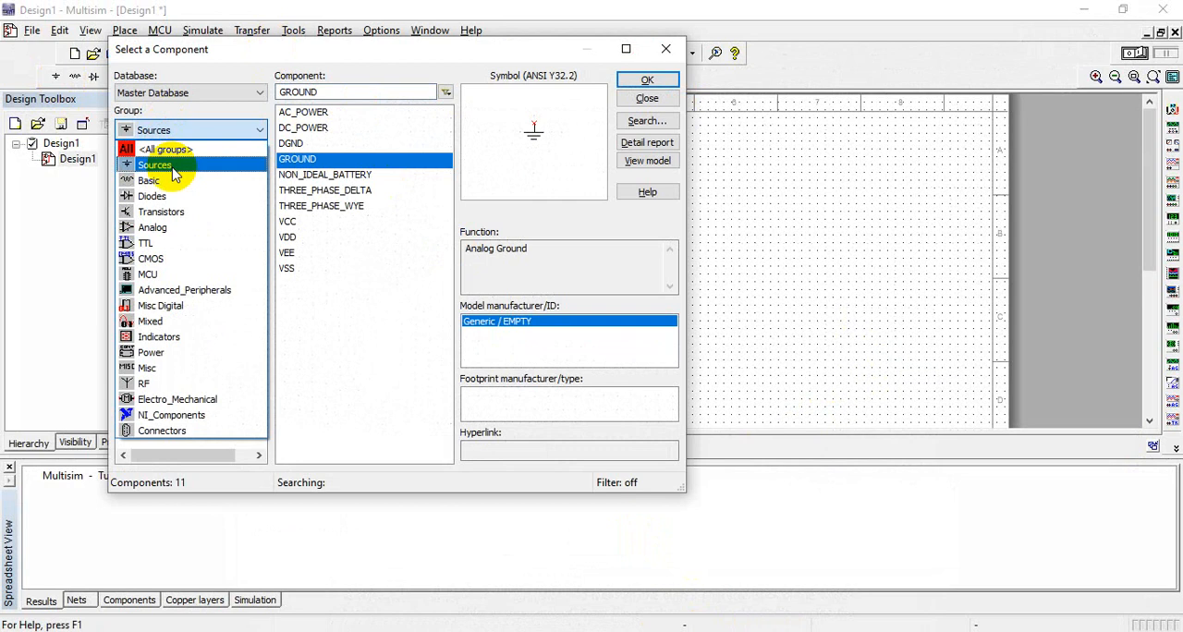
left_click(170, 155)
type("2n390")
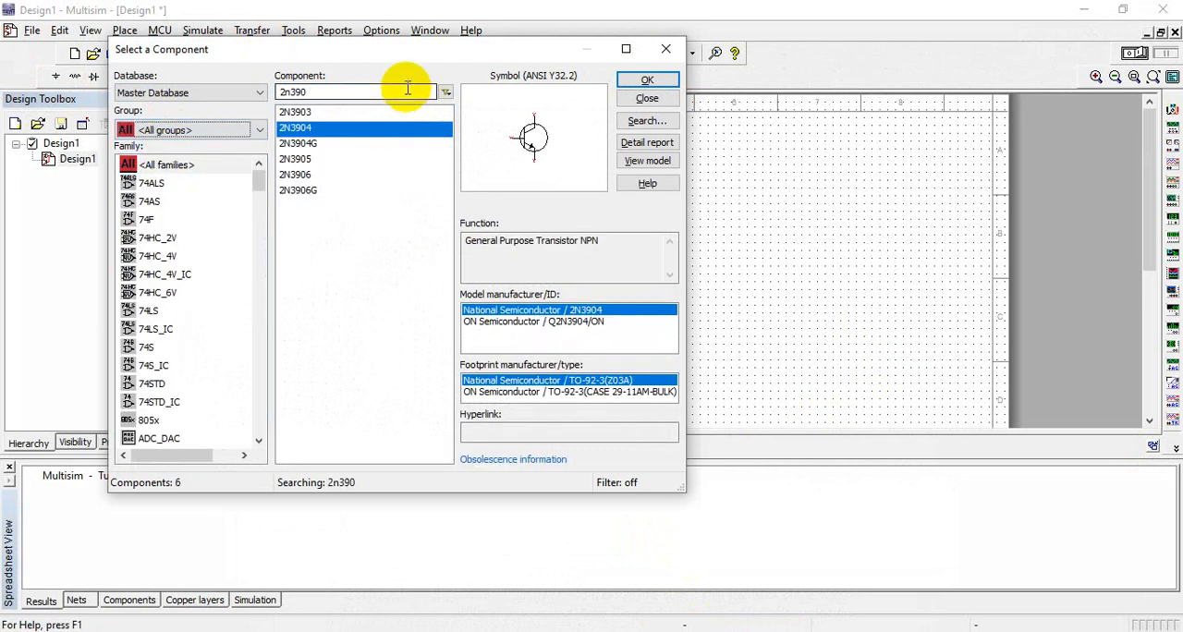
double_click(406, 89)
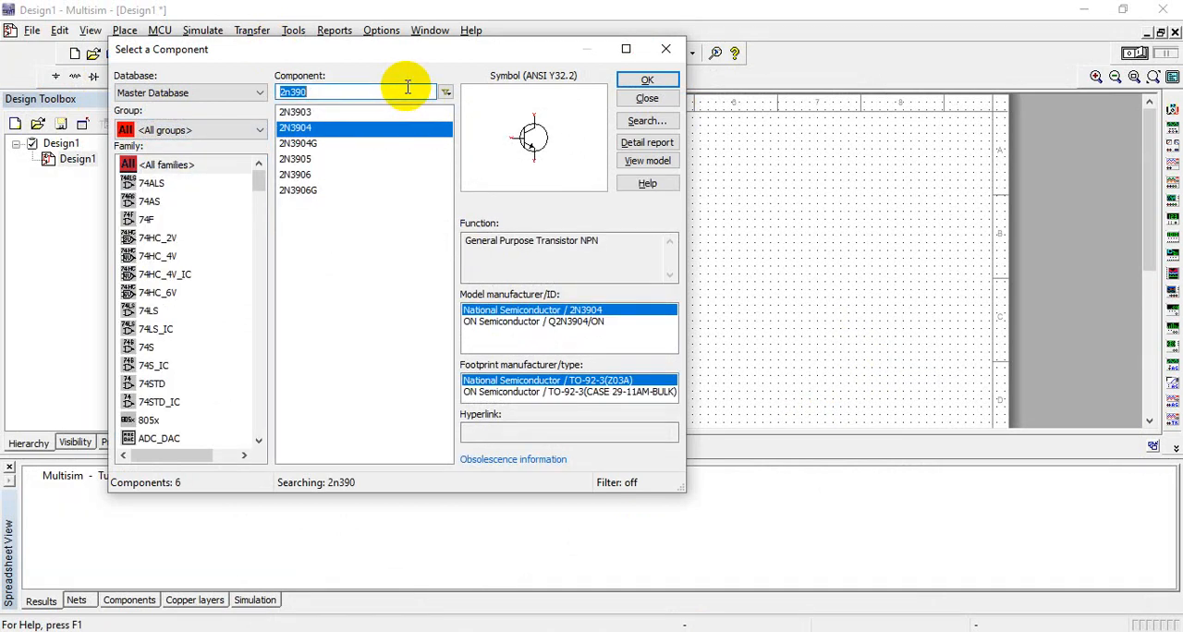
type("irff")
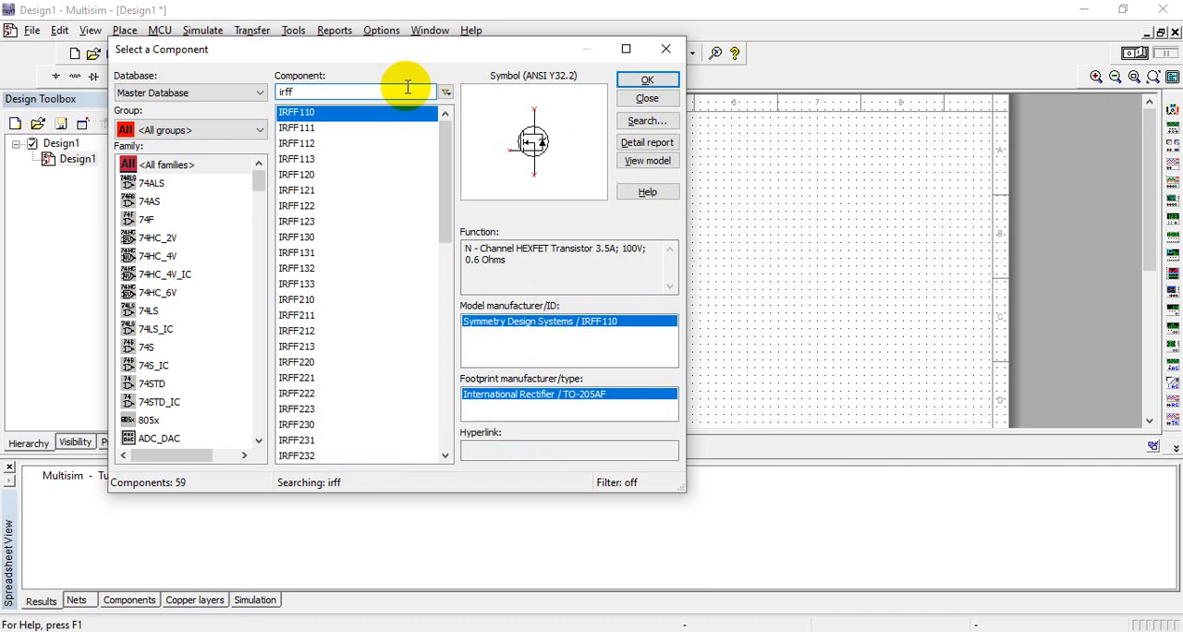
type("43")
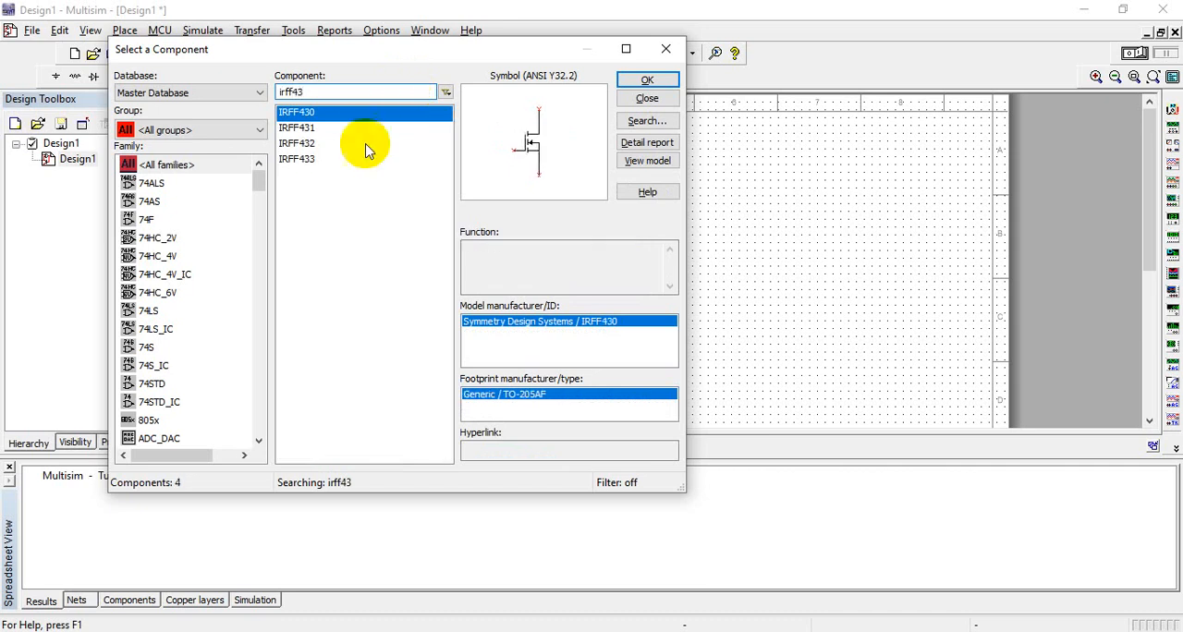
left_click(654, 81)
left_click(545, 205)
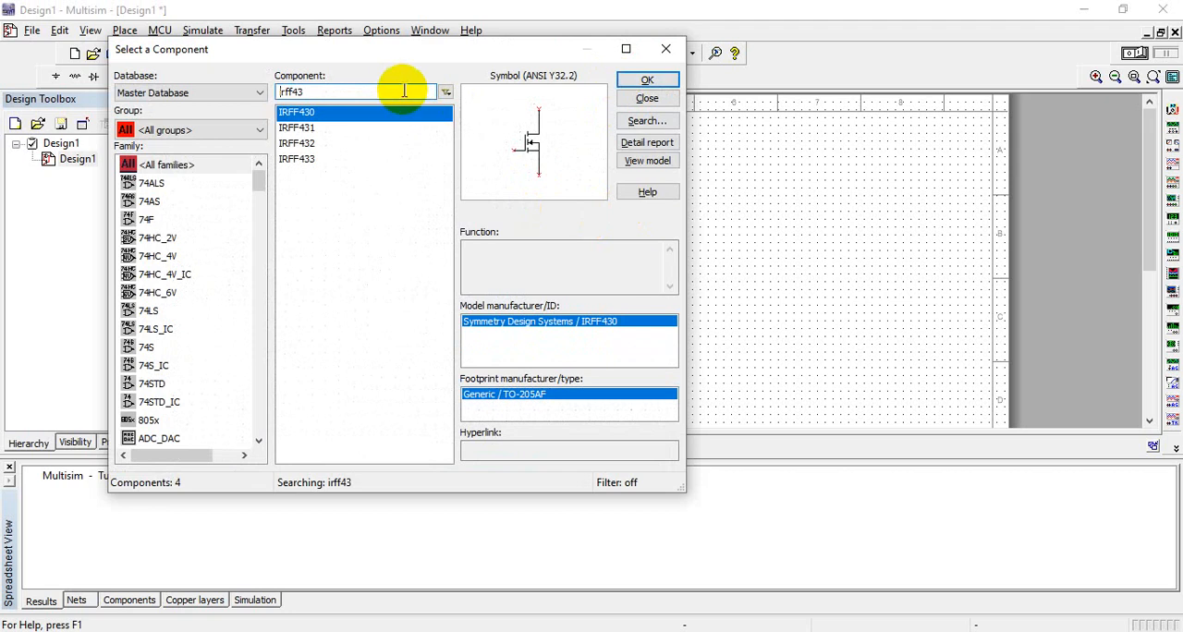
Step: Place a DC_POWER source from the Sources group to the right of the transistor and finish component placement
left_click(196, 134)
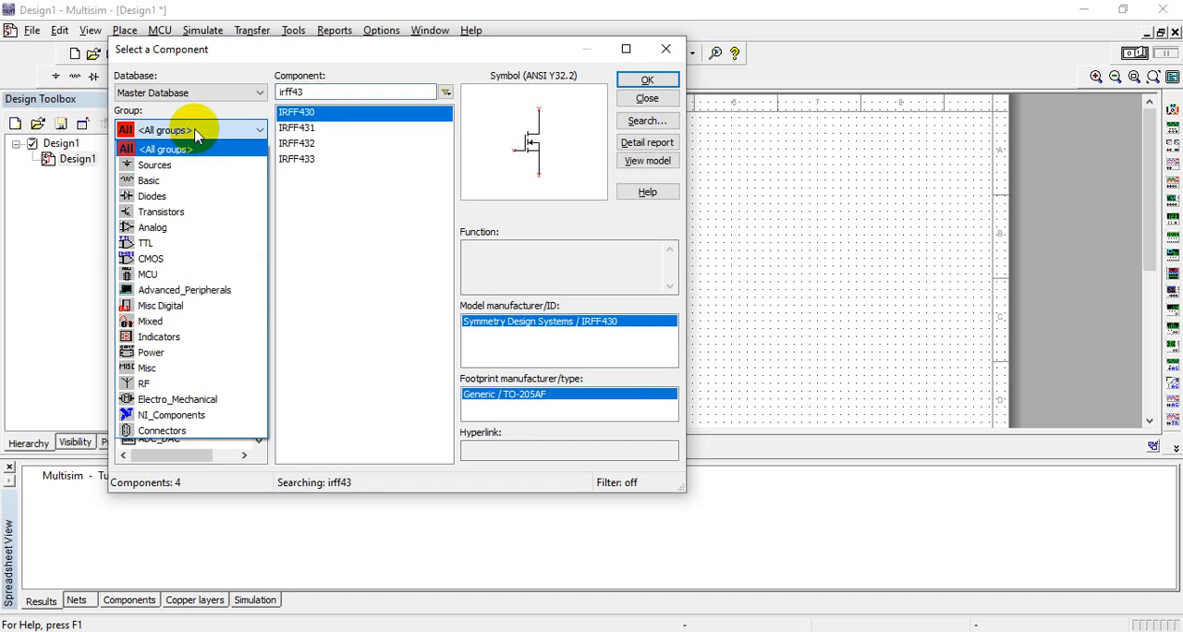
left_click(179, 169)
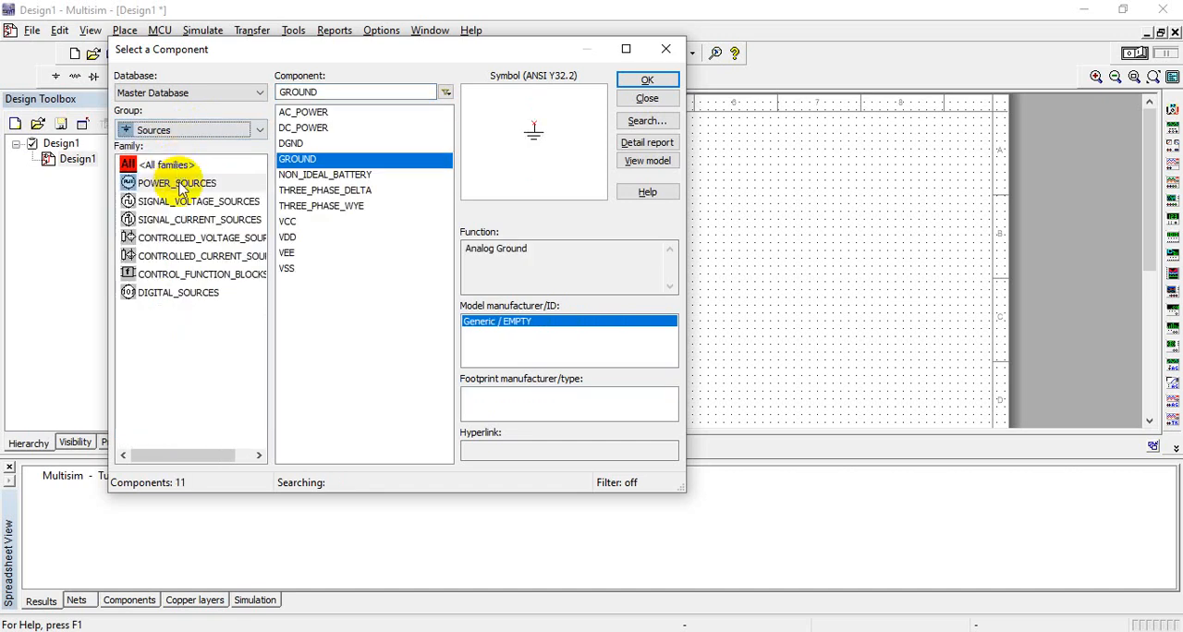
left_click(337, 127)
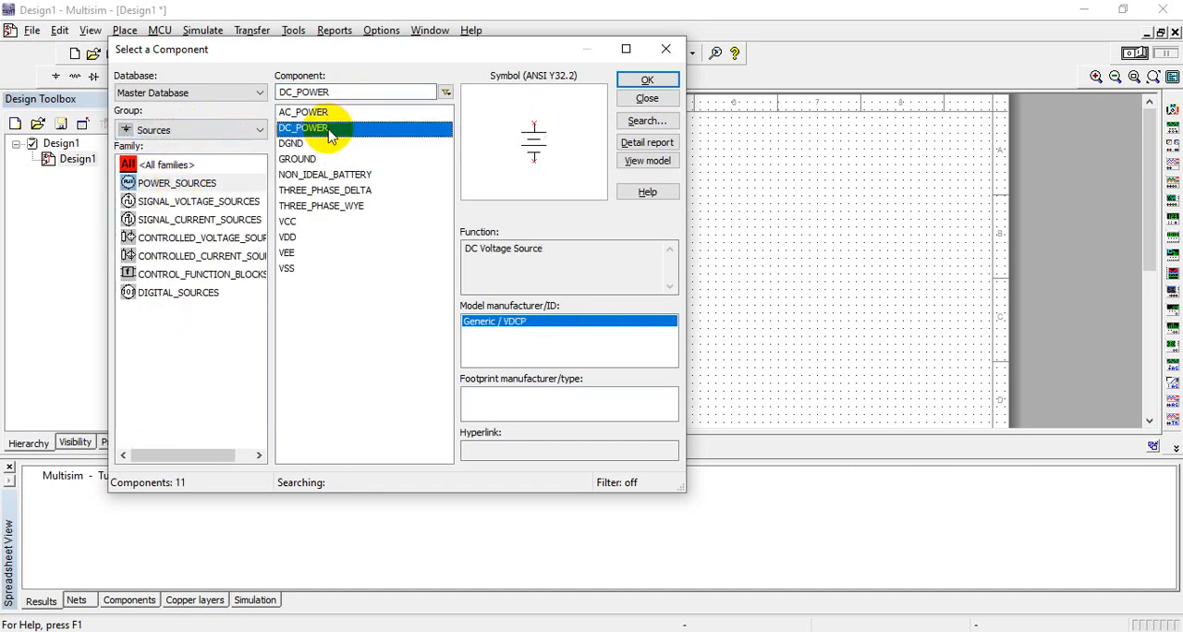
left_click(647, 80)
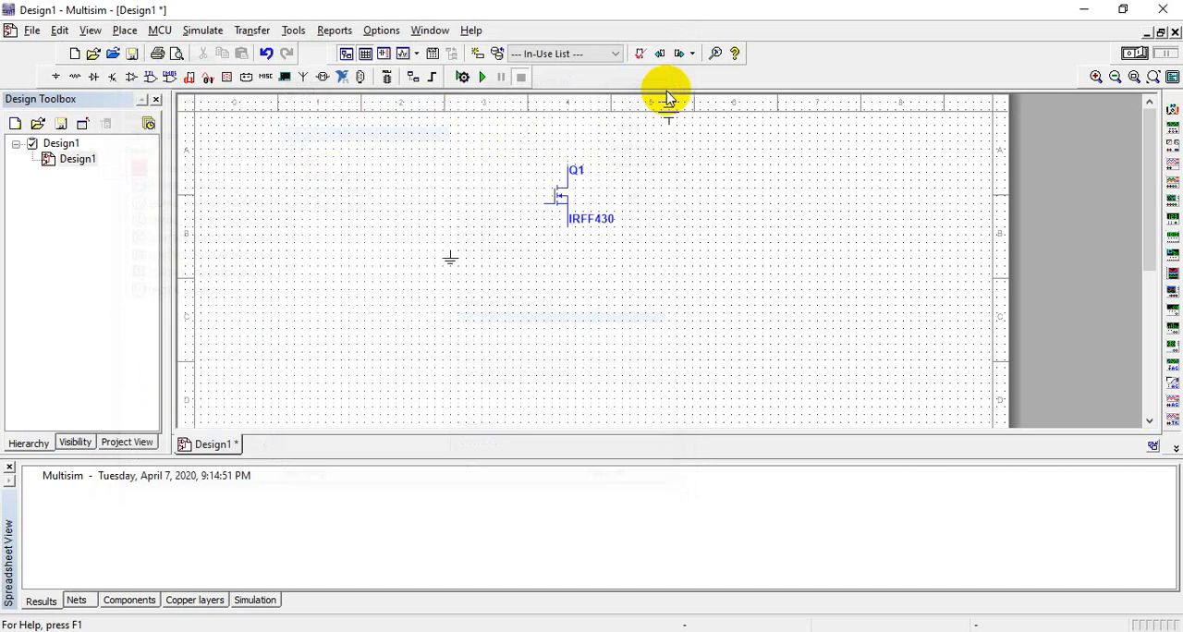
left_click(729, 245)
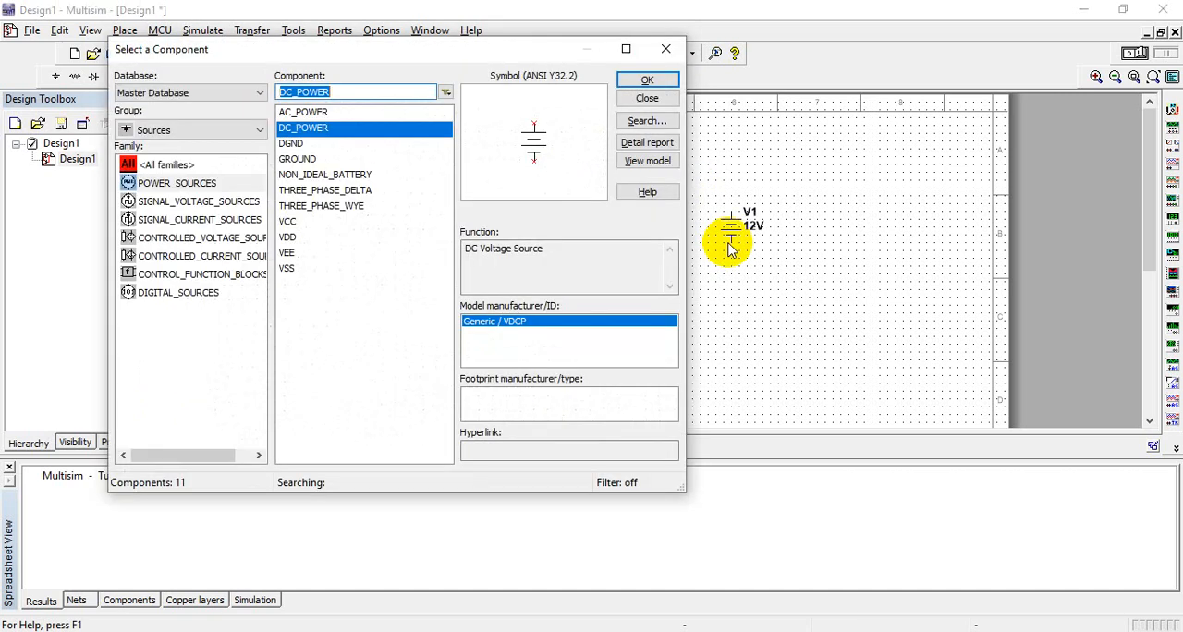
left_click(669, 48)
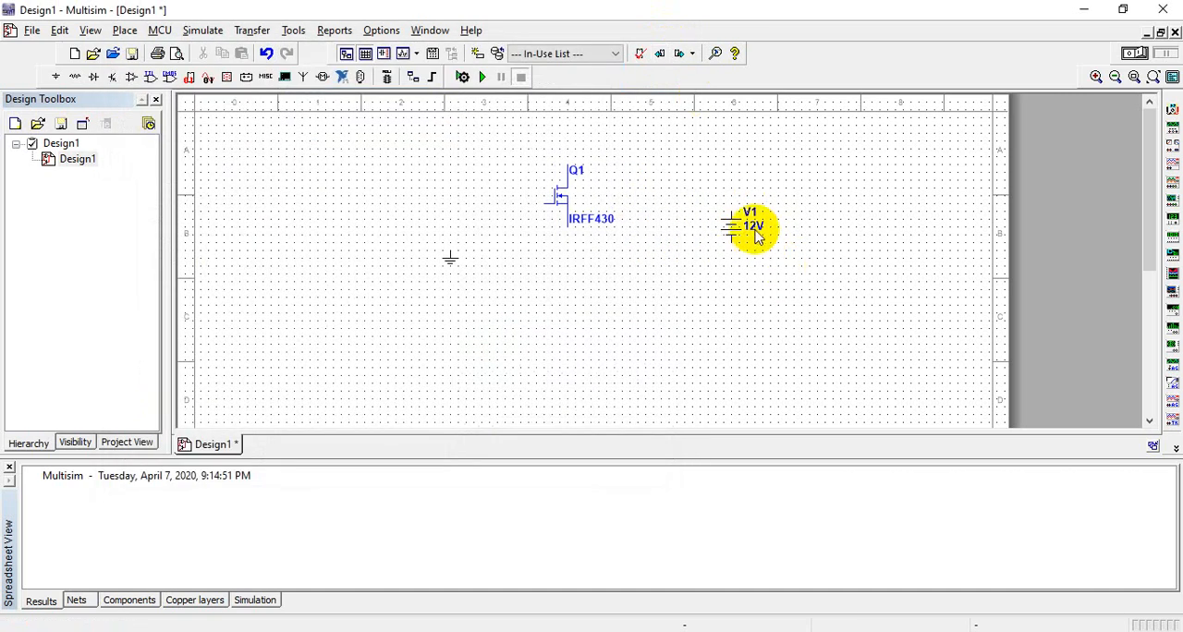
Step: Change the DC source's reference designator to VDS
left_click(752, 230)
double_click(755, 235)
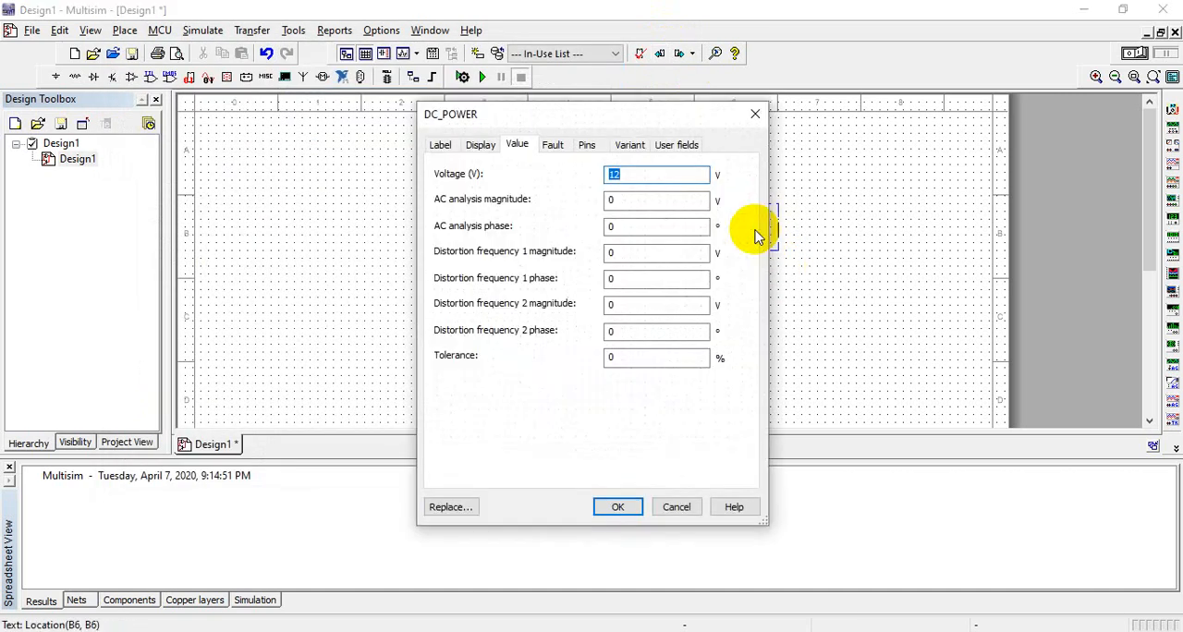
left_click(440, 146)
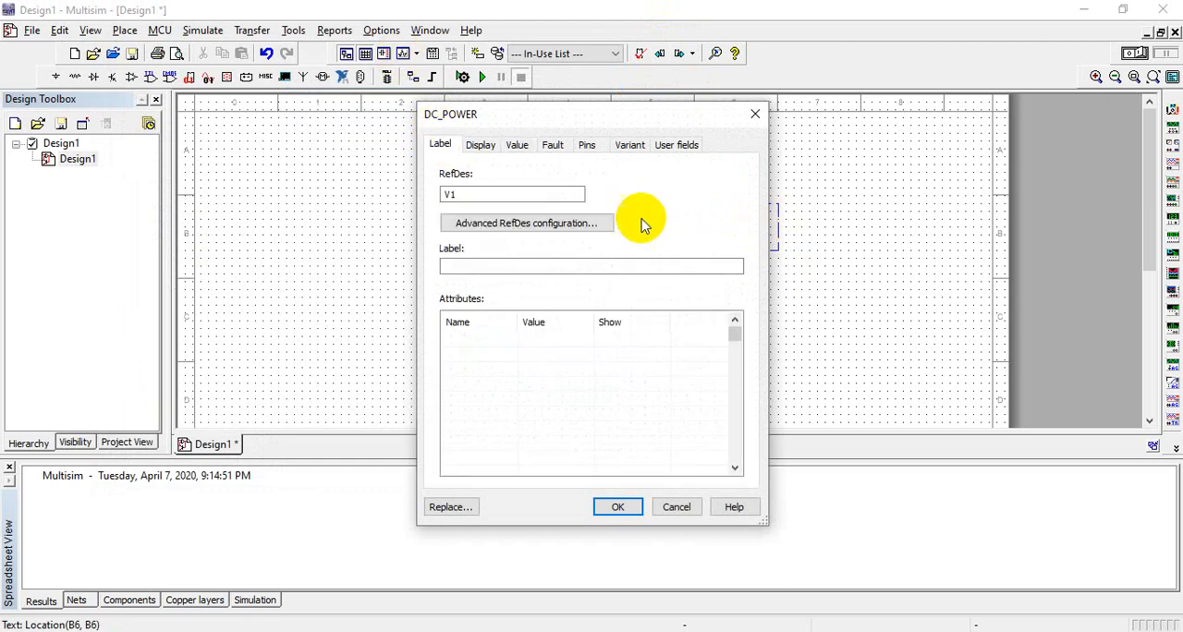
left_click(552, 197)
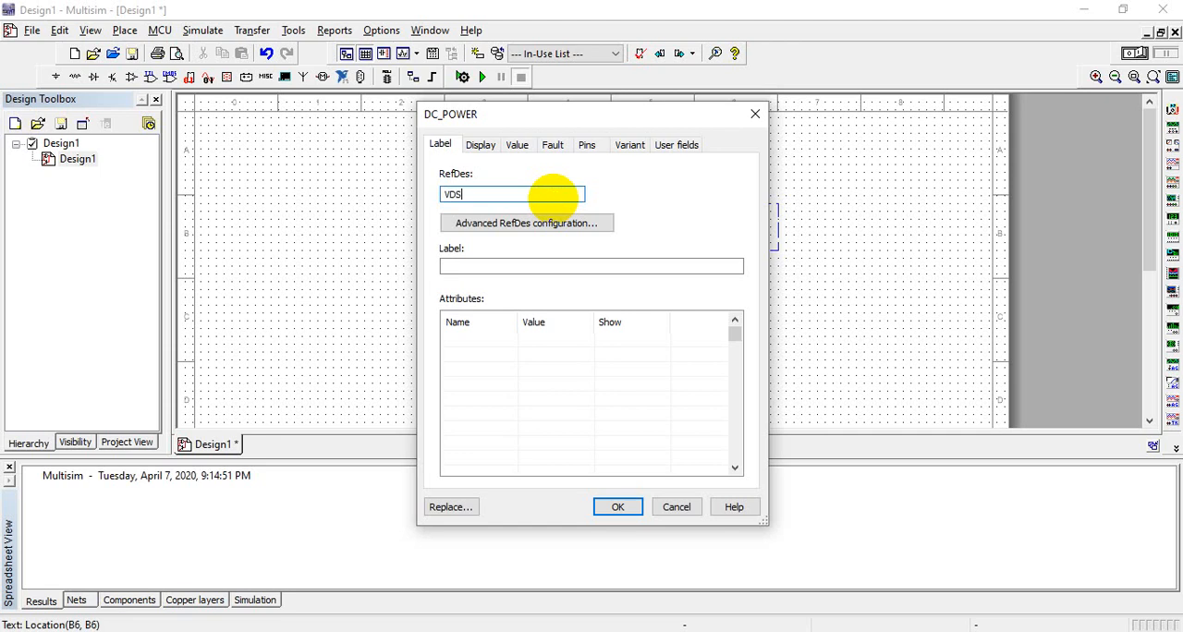
type("VDS")
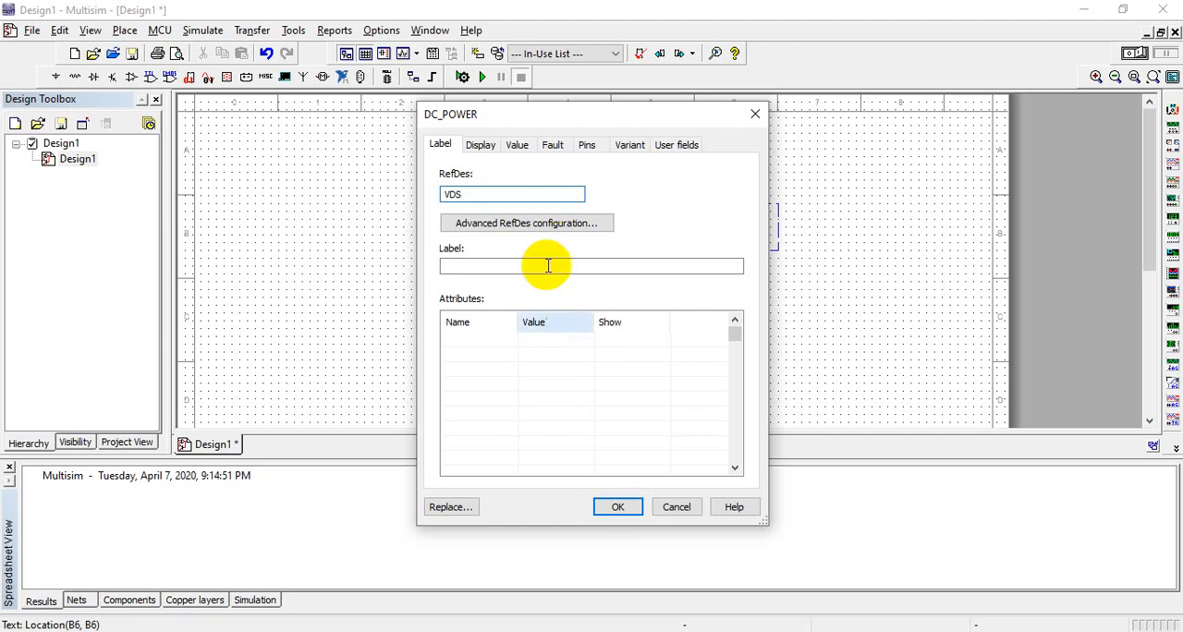
left_click(618, 506)
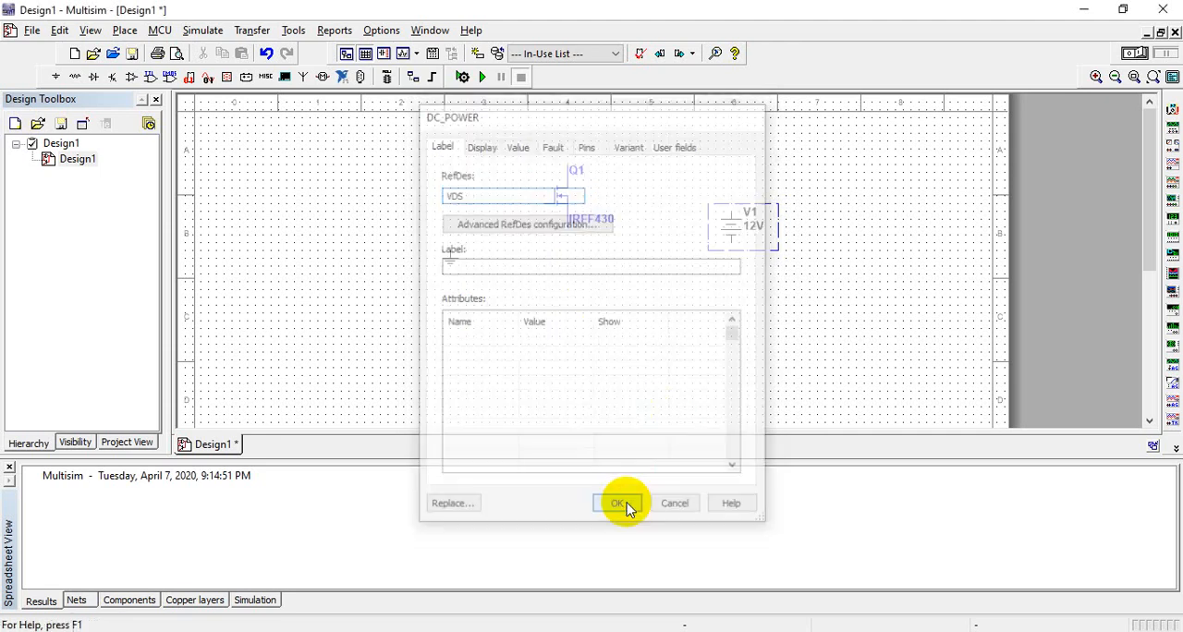
Step: Set the voltage of the VDS source to 1 V
double_click(766, 240)
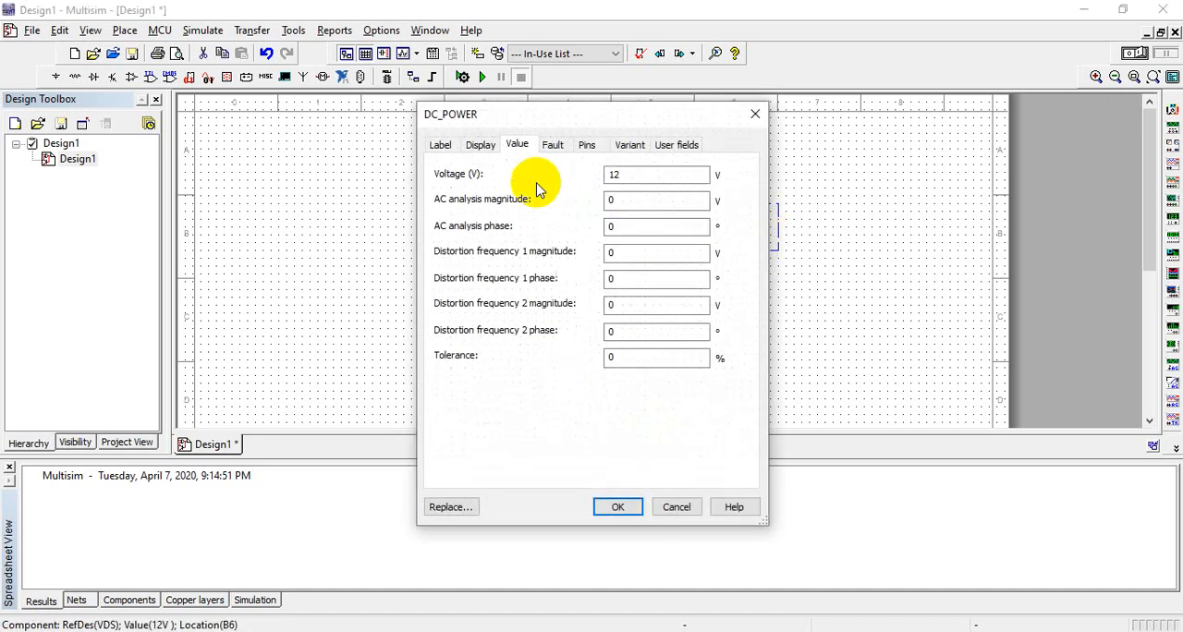
left_click(643, 175)
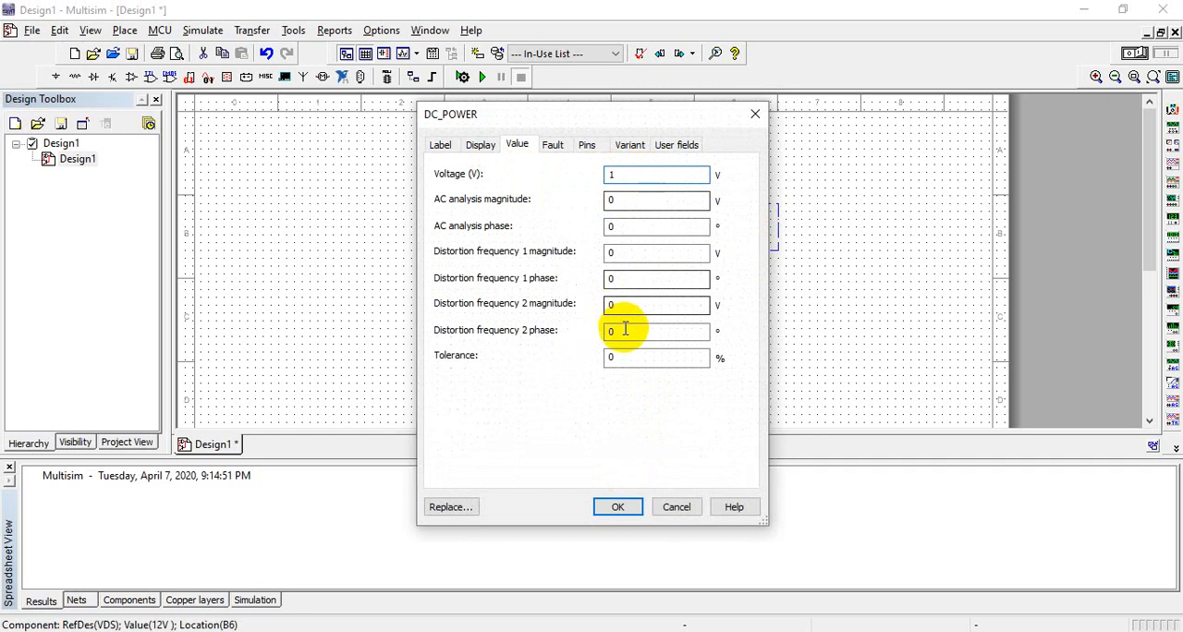
left_click(618, 509)
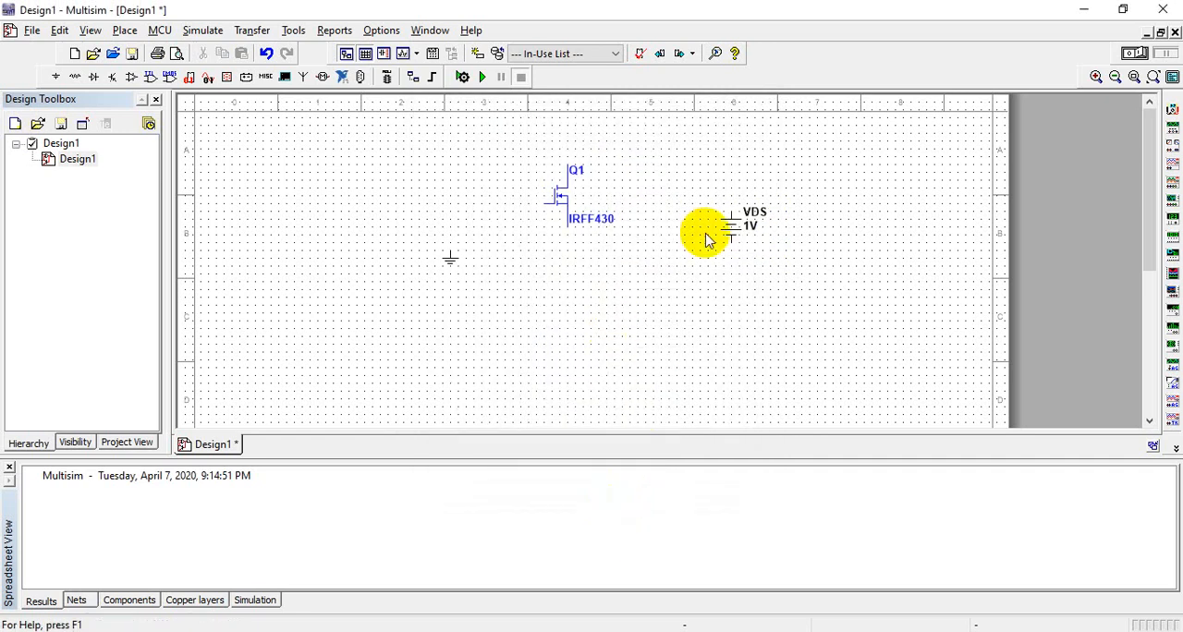
Step: Move transistor Q1 slightly down and reposition the ground symbol directly beneath it
left_click_drag(561, 203, 576, 264)
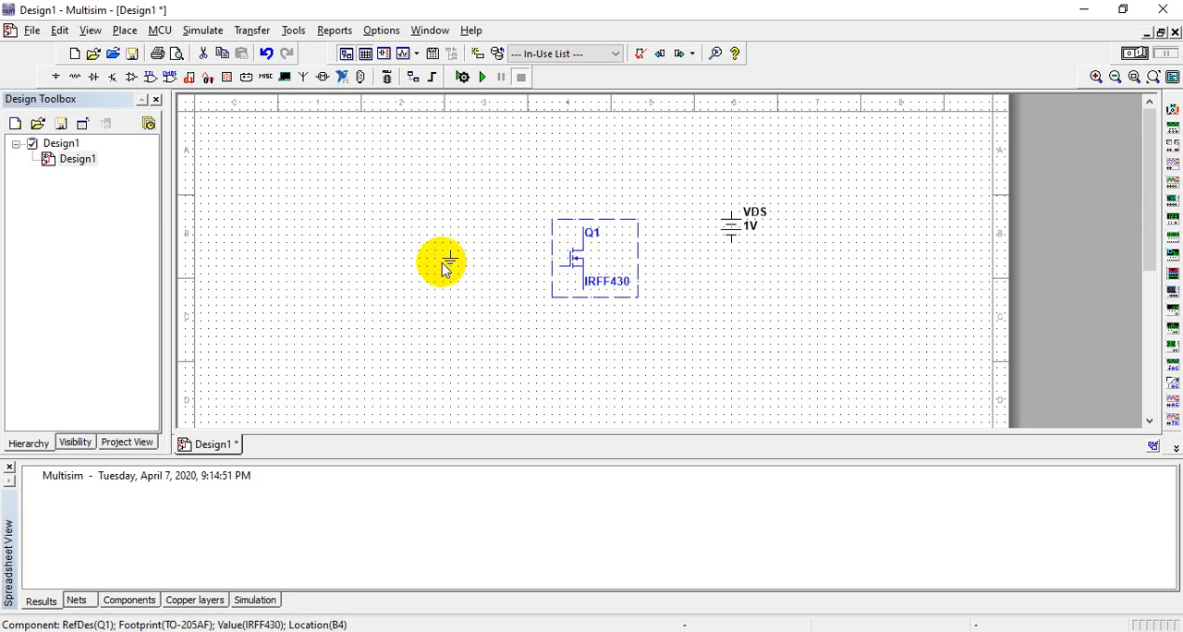
left_click_drag(450, 260, 582, 301)
left_click(625, 282)
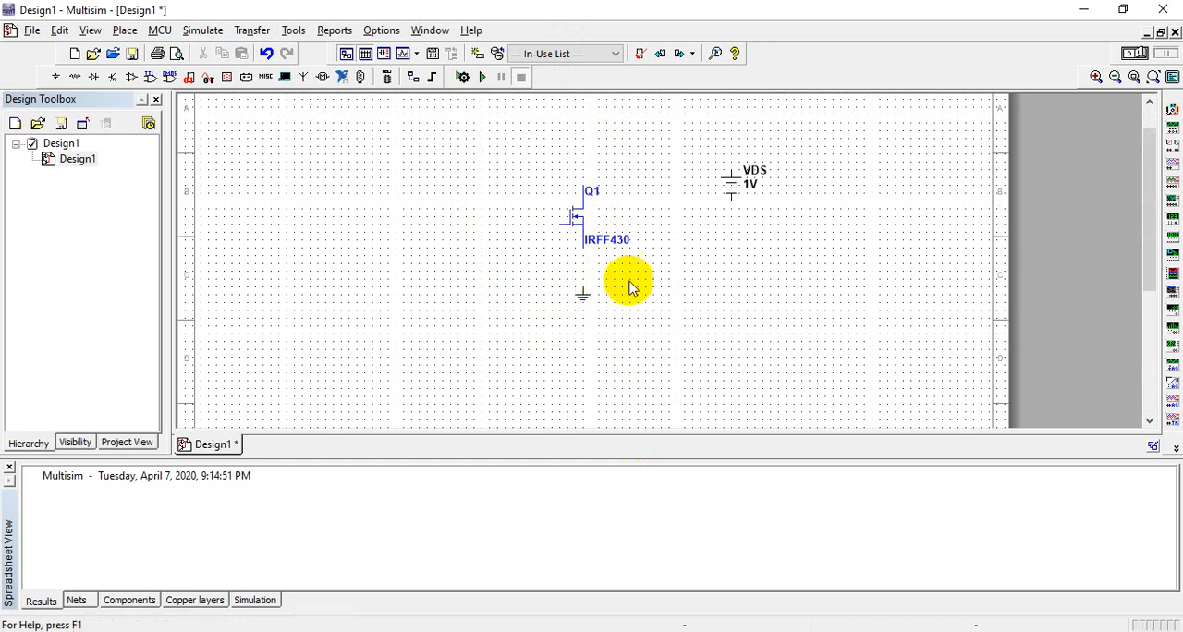
Step: Wire the source pin of Q1 to ground and connect its gate to its drain
left_click(583, 249)
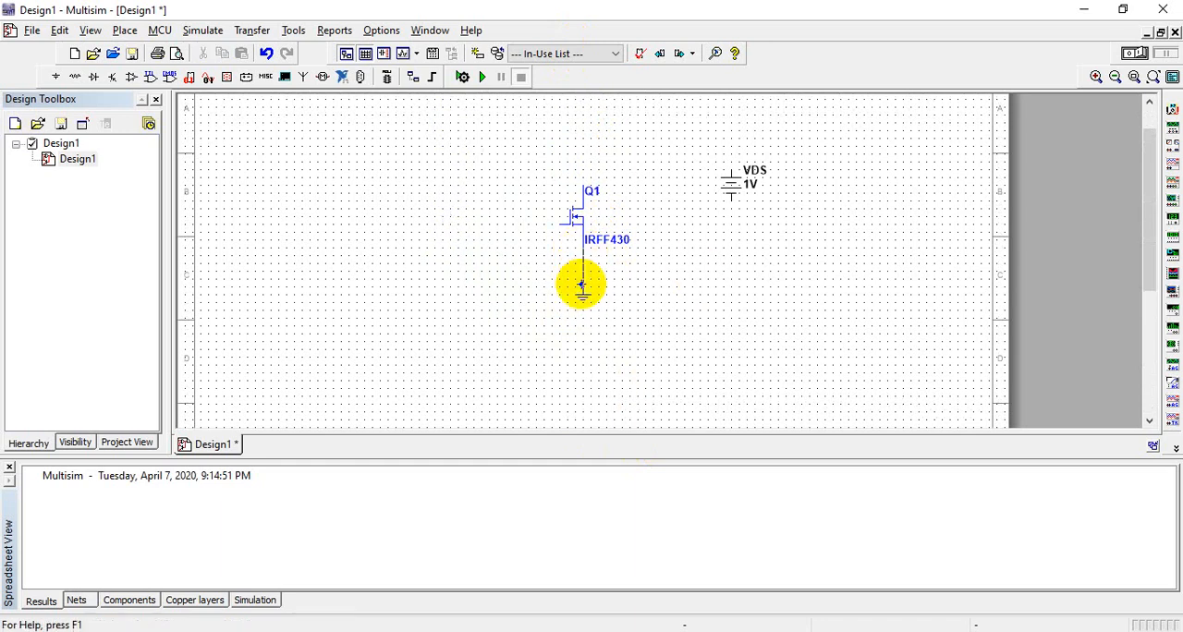
left_click(582, 282)
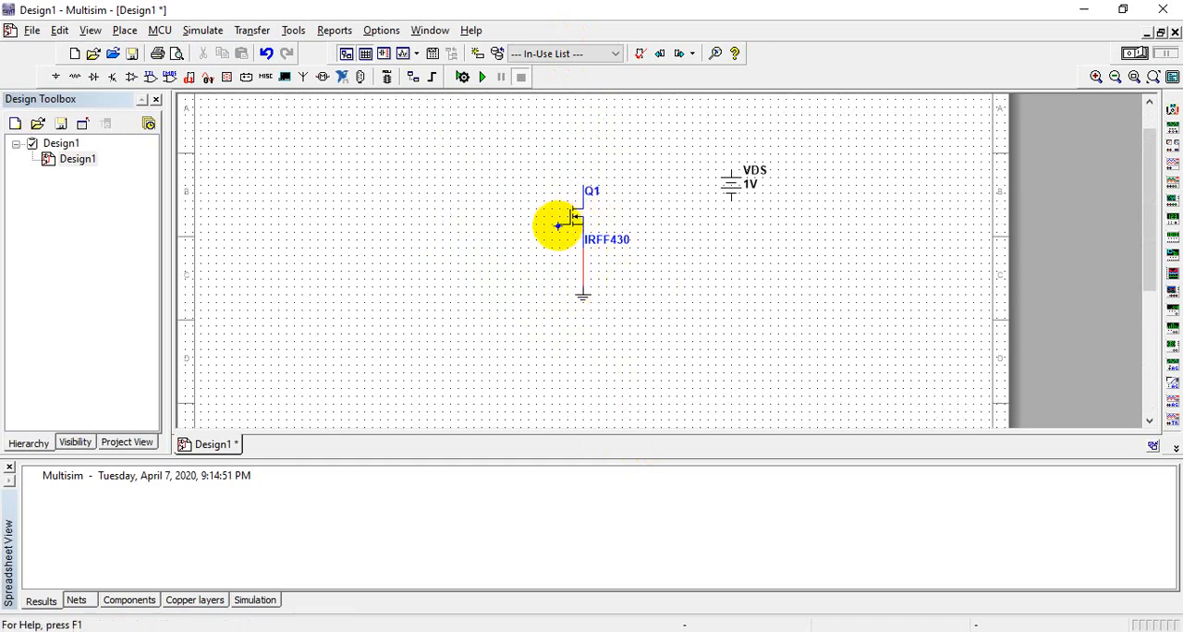
left_click(557, 227)
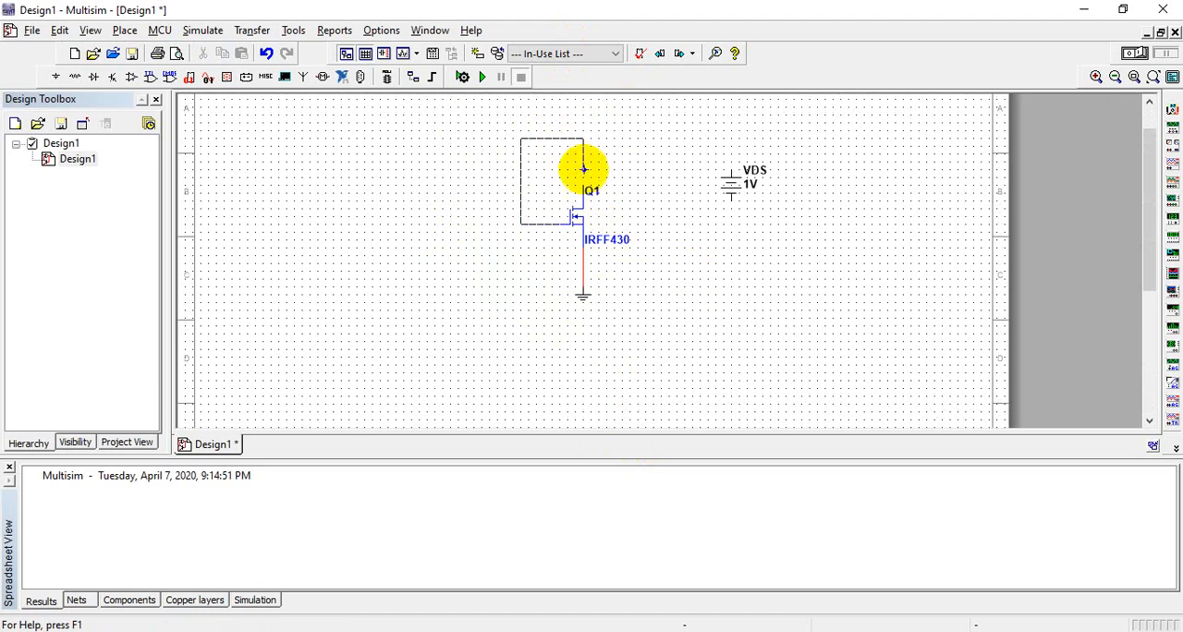
left_click(586, 180)
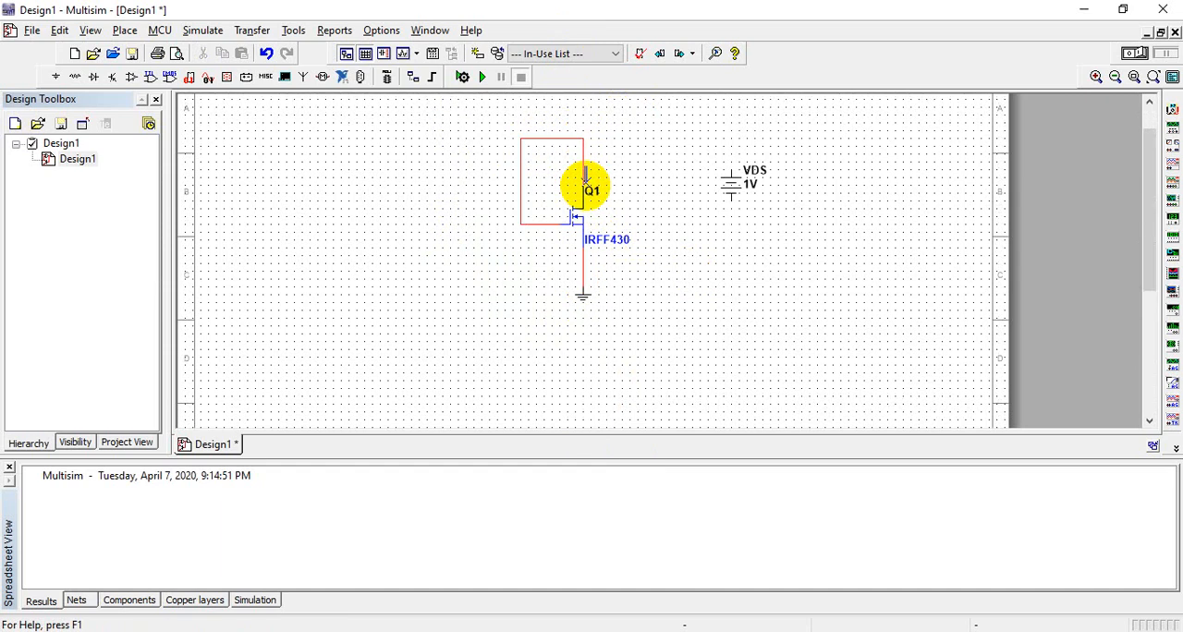
Step: Wire the positive terminal of VDS to the gate-drain node and its negative terminal to the ground wire
left_click(729, 170)
left_click(579, 139)
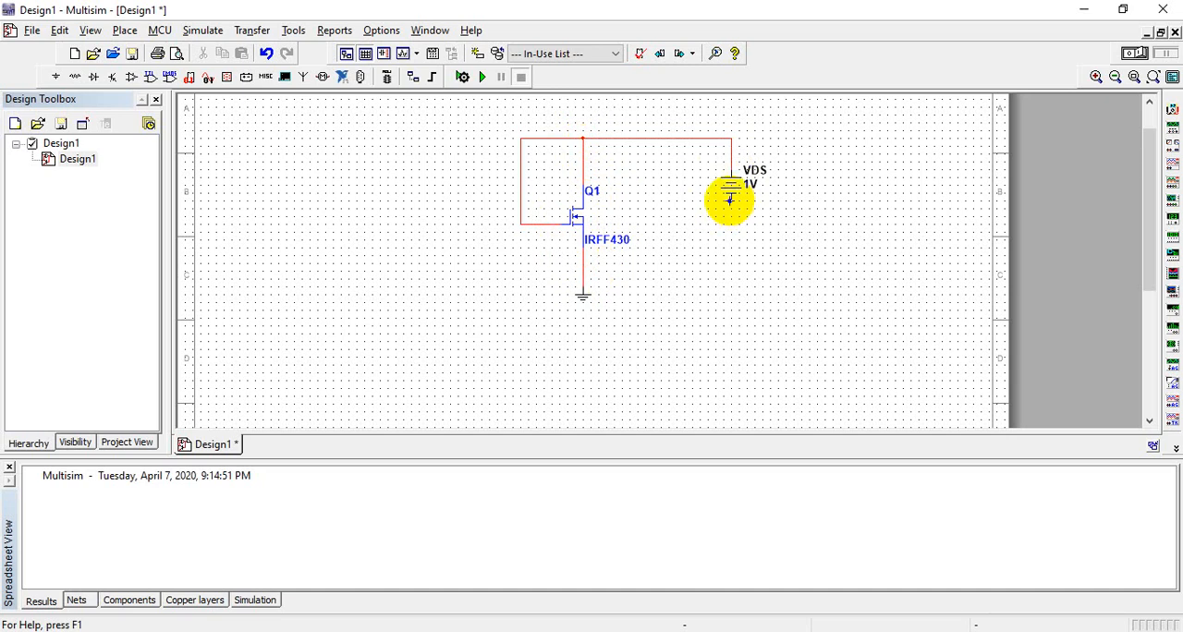
left_click(730, 199)
left_click(582, 268)
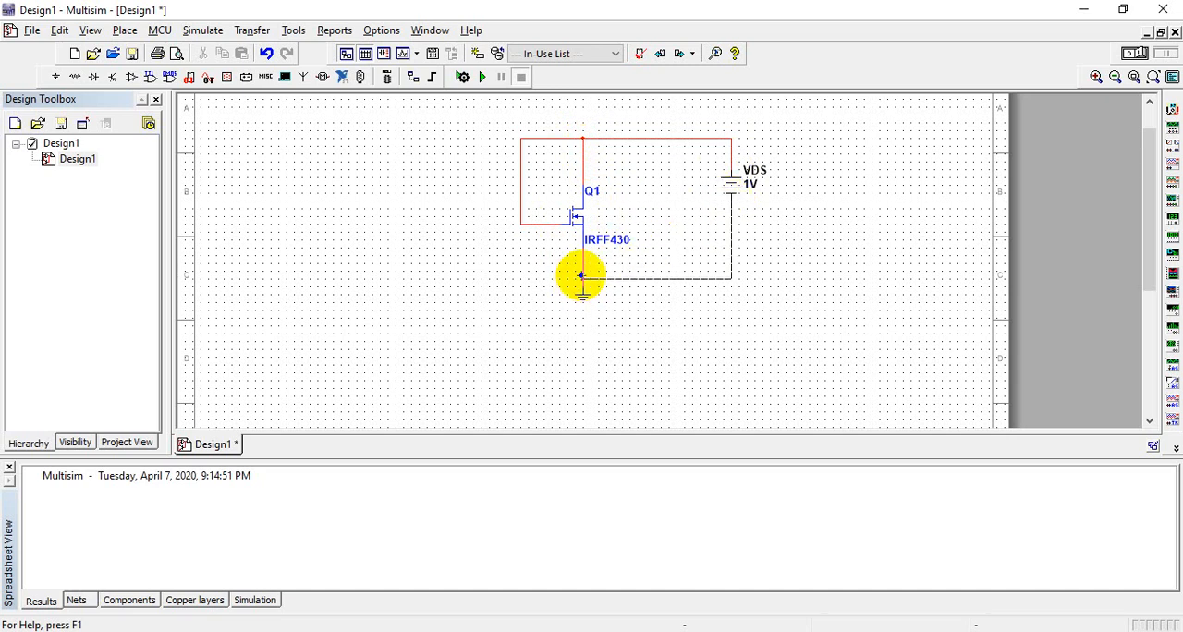
Step: Place a multimeter on the schematic to the left of the transistor circuit
left_click(1173, 110)
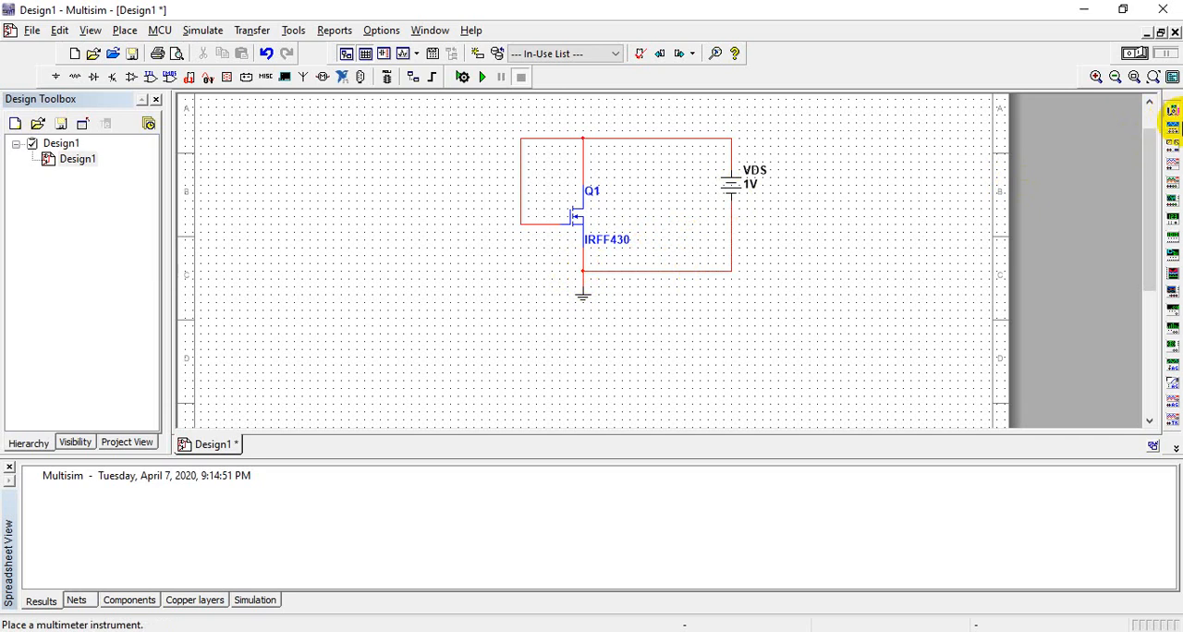
left_click(371, 199)
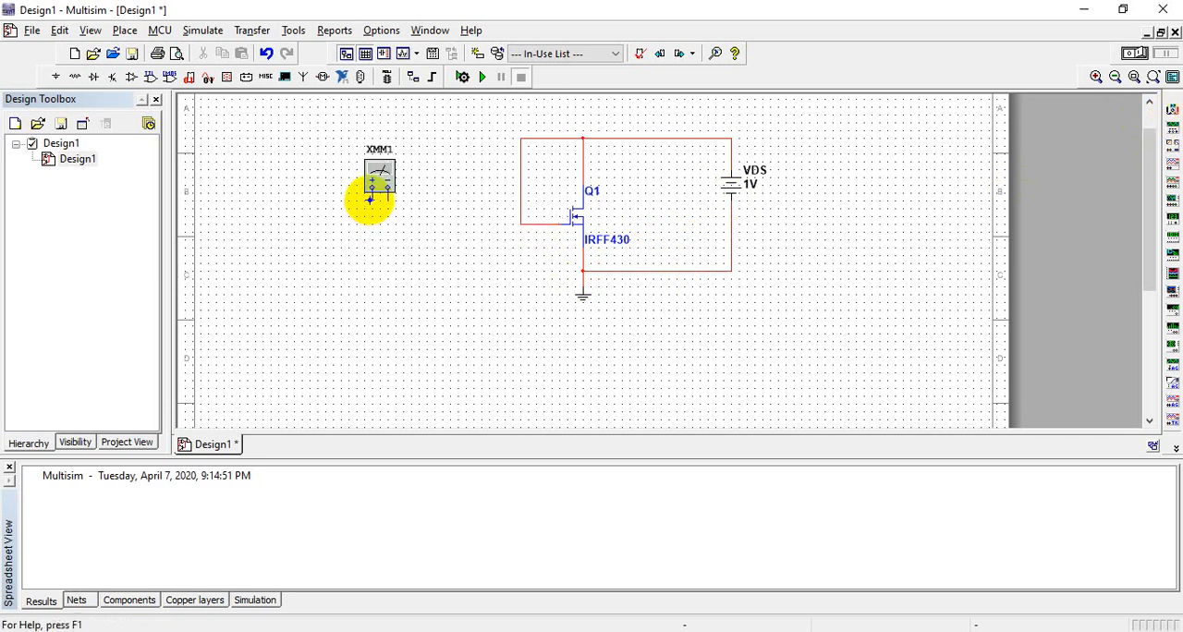
Step: Wire multimeter XMM1's positive terminal to Q1's gate wire and its negative terminal to the source wire above ground
left_click(370, 200)
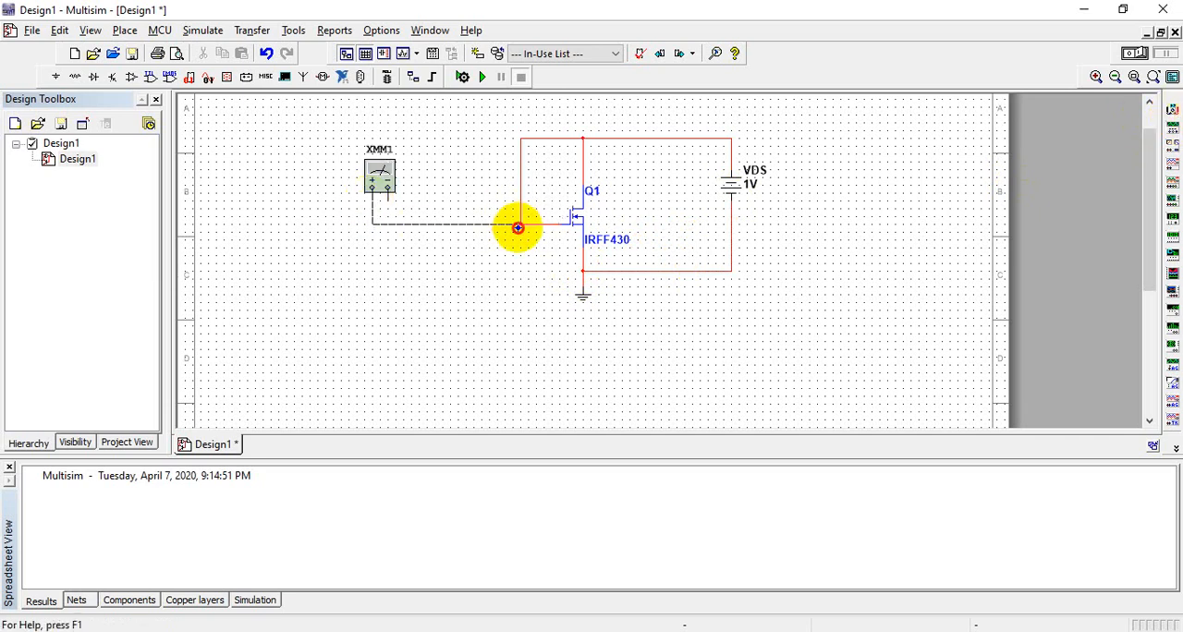
left_click(518, 227)
left_click(388, 204)
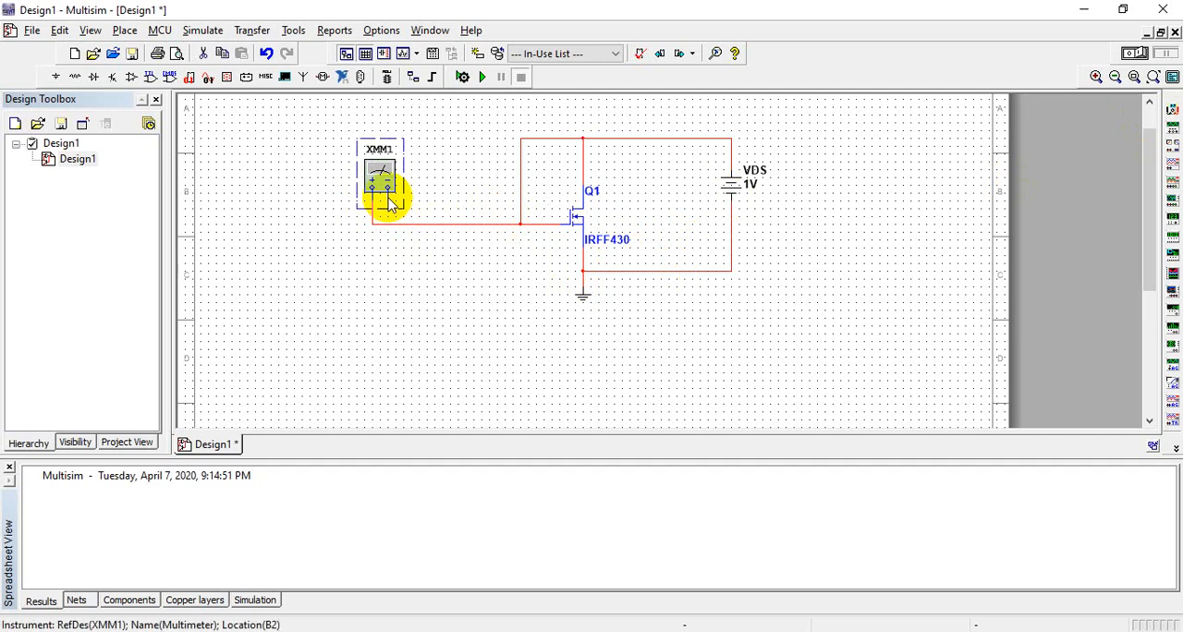
left_click(459, 200)
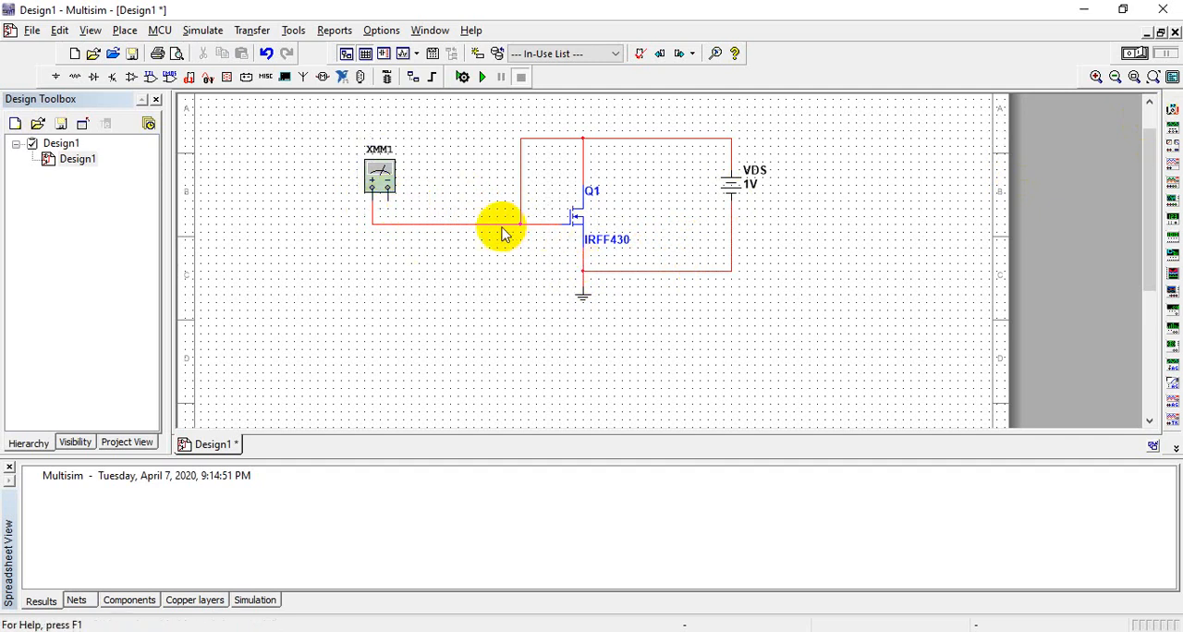
left_click(389, 196)
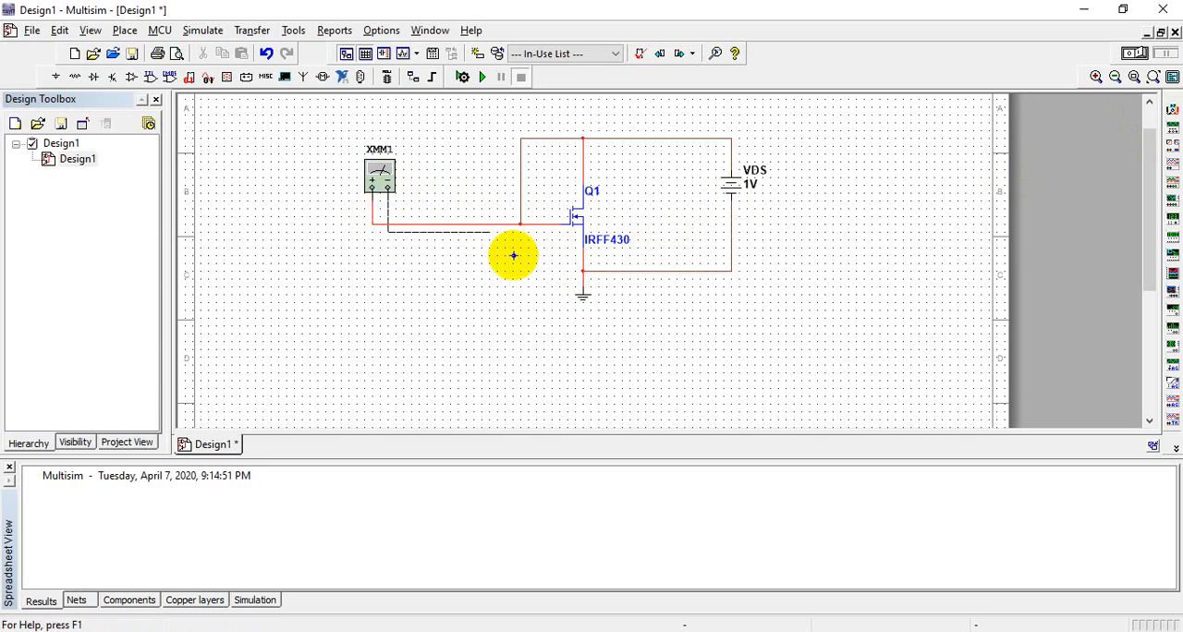
left_click(582, 255)
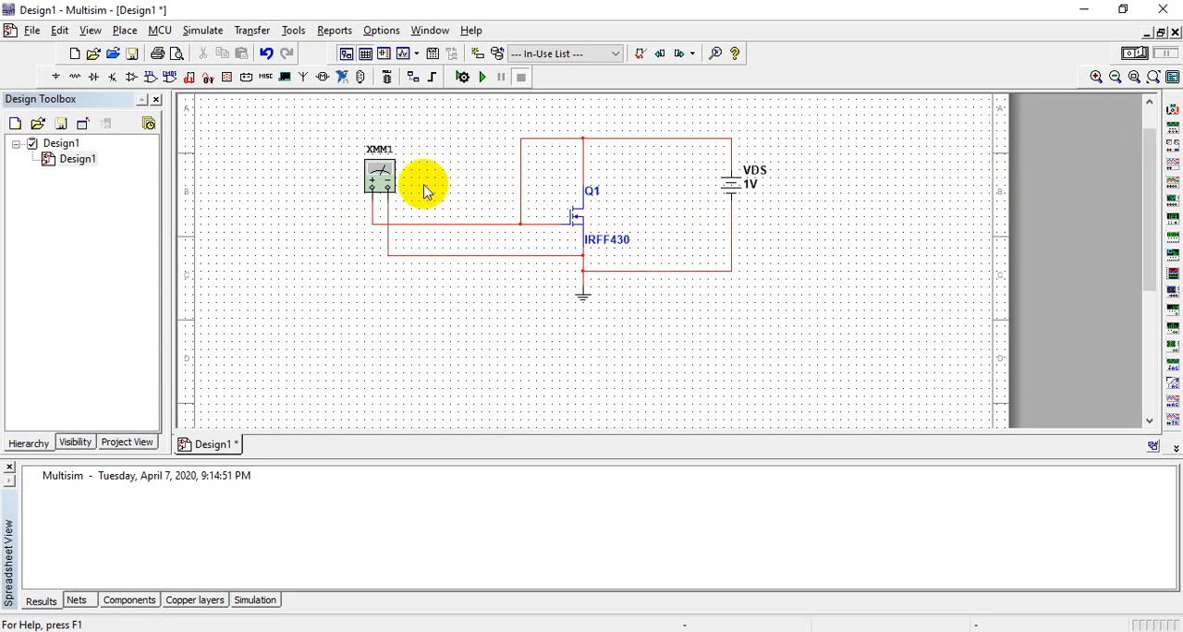
Step: Open XMM1's readout, run the simulation to read the gate-source voltage, and stop it
double_click(381, 178)
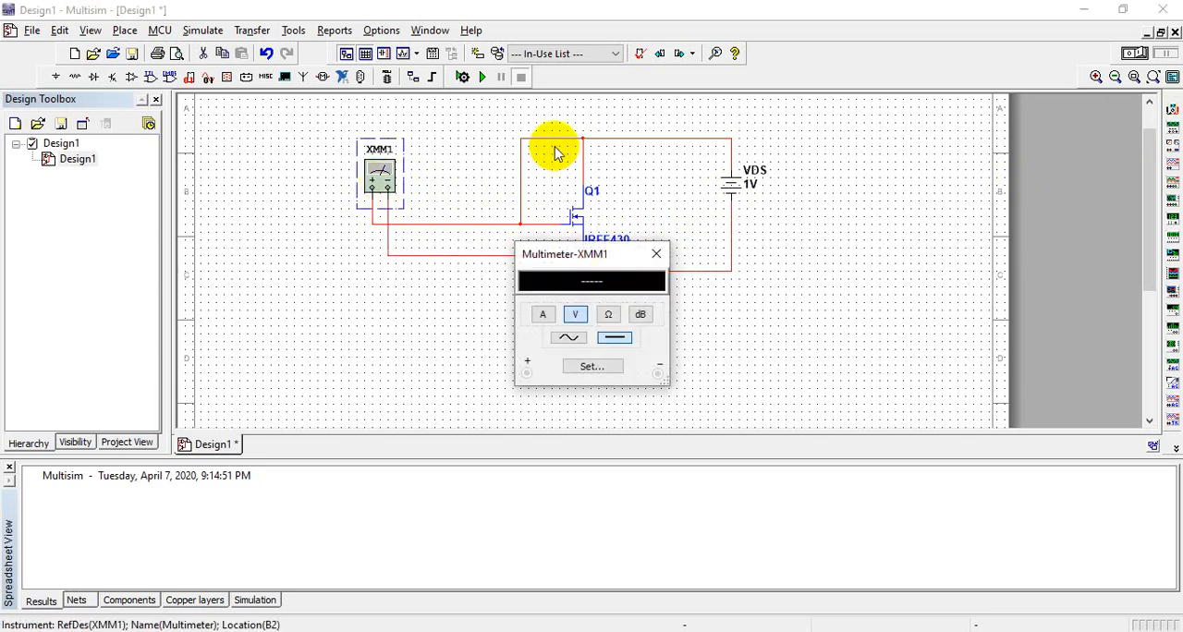
left_click(481, 77)
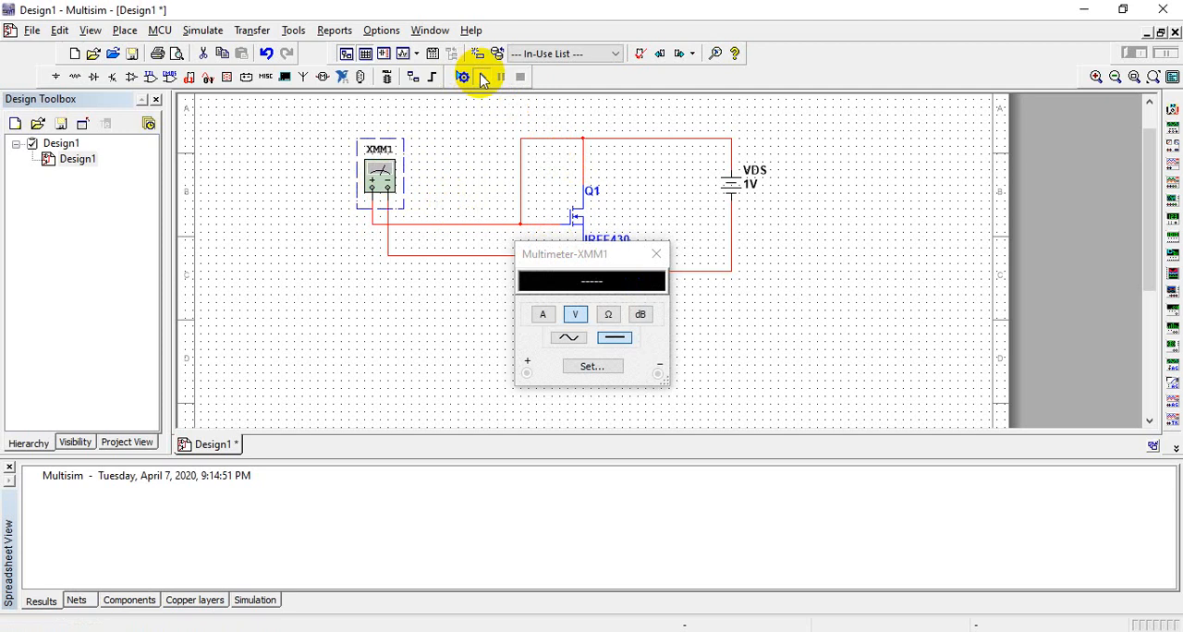
left_click_drag(616, 257, 396, 307)
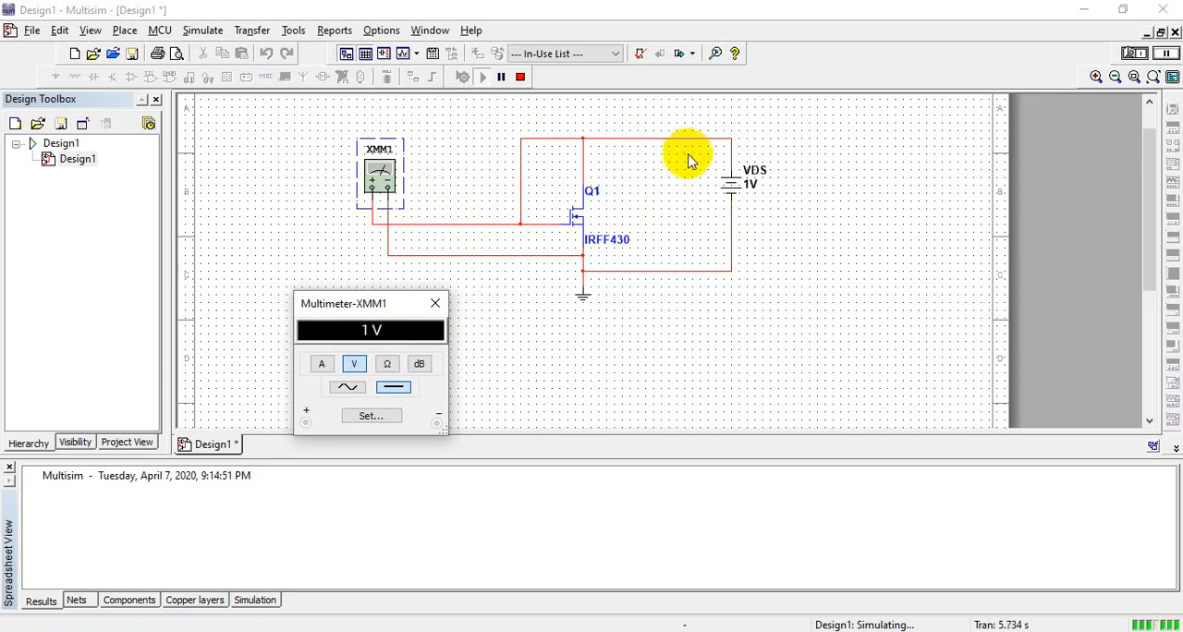
left_click(435, 304)
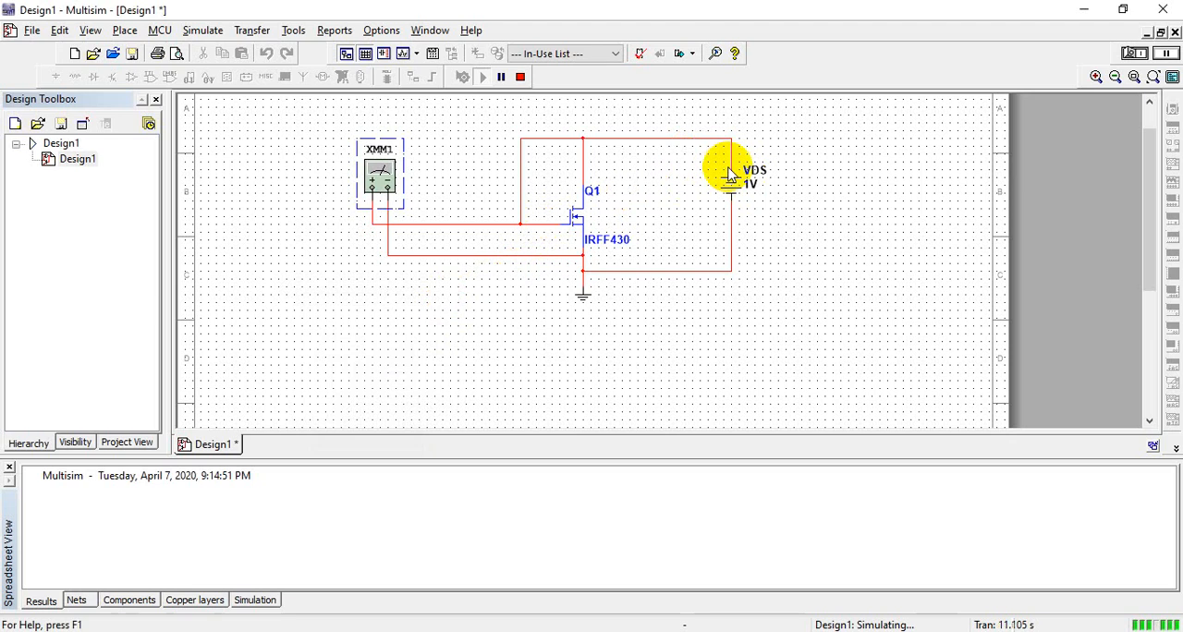
left_click(521, 78)
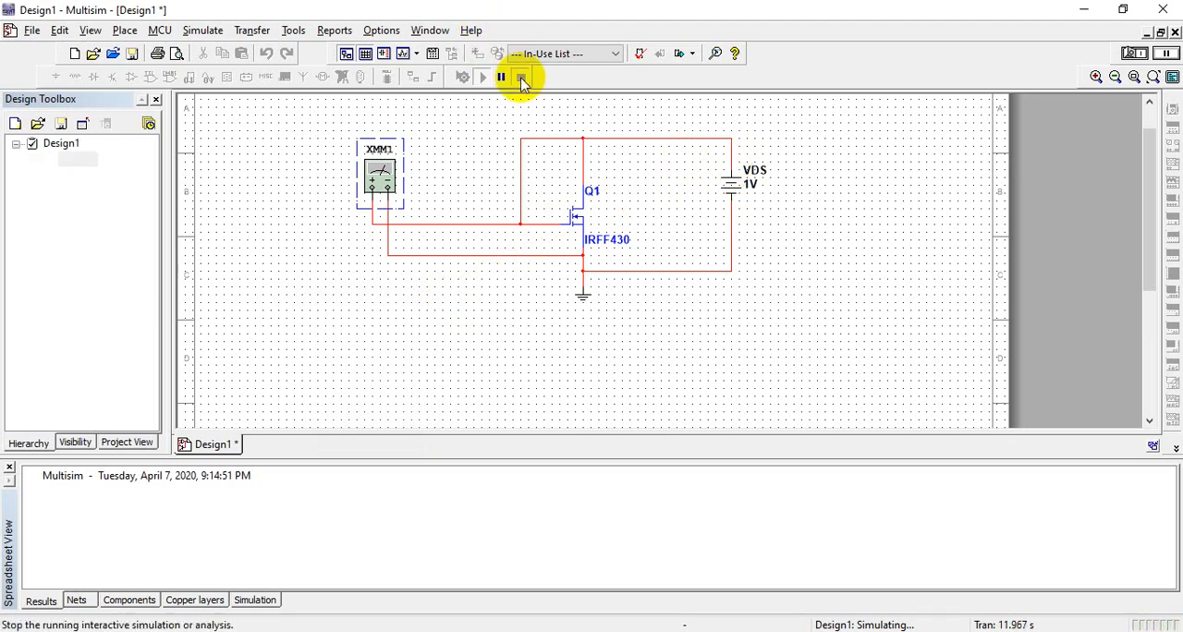
Step: Delete the wire above Q1's drain and place a second multimeter, rotated 90° clockwise, between Q1 and VDS
left_click(583, 158)
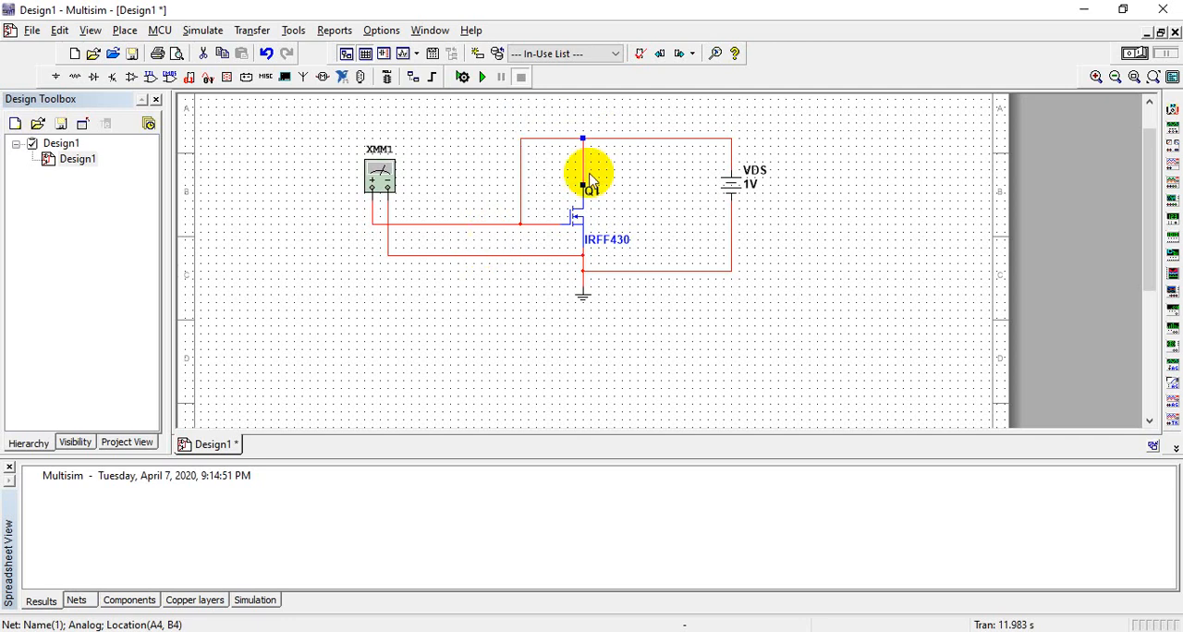
key("Delete")
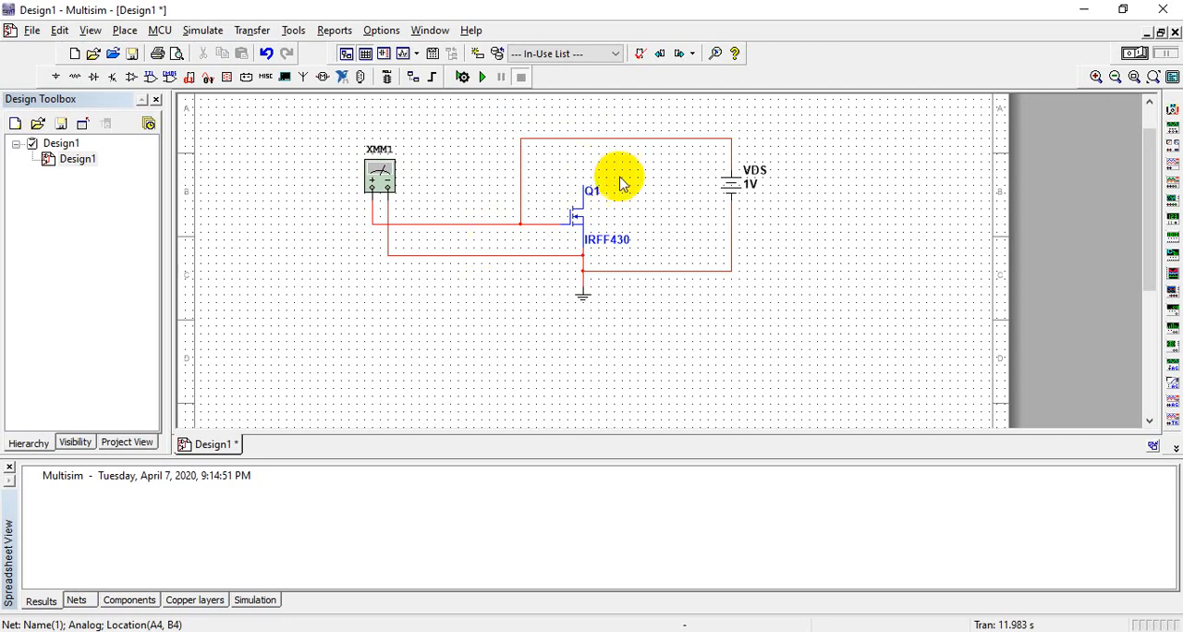
left_click(1172, 109)
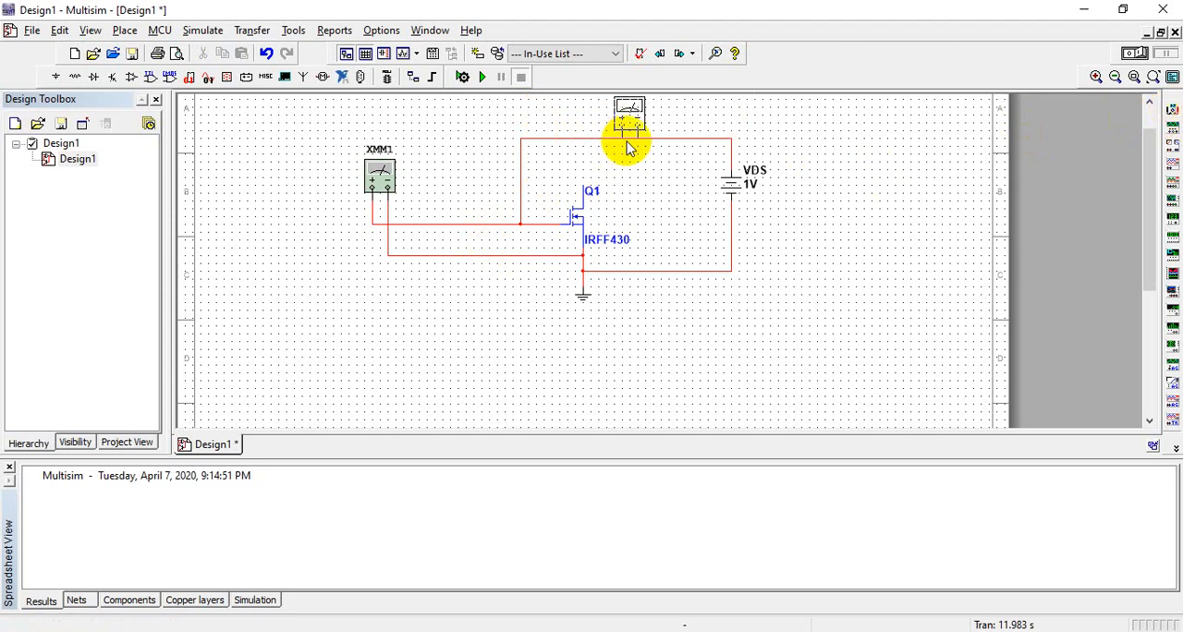
left_click(667, 193)
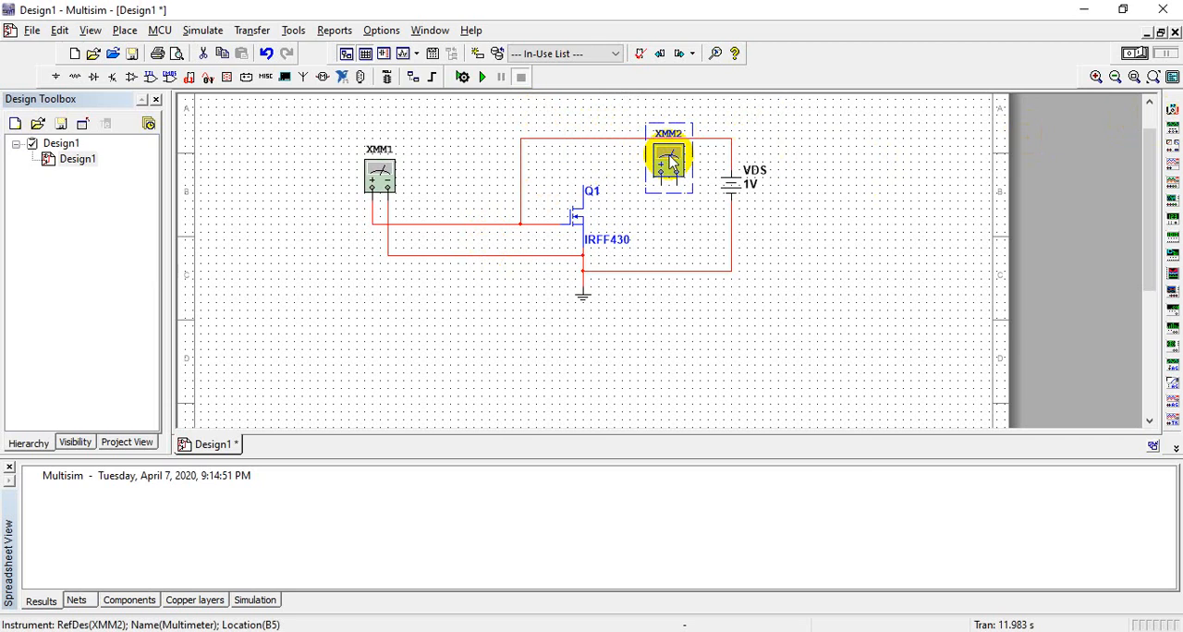
key("ctrl+r")
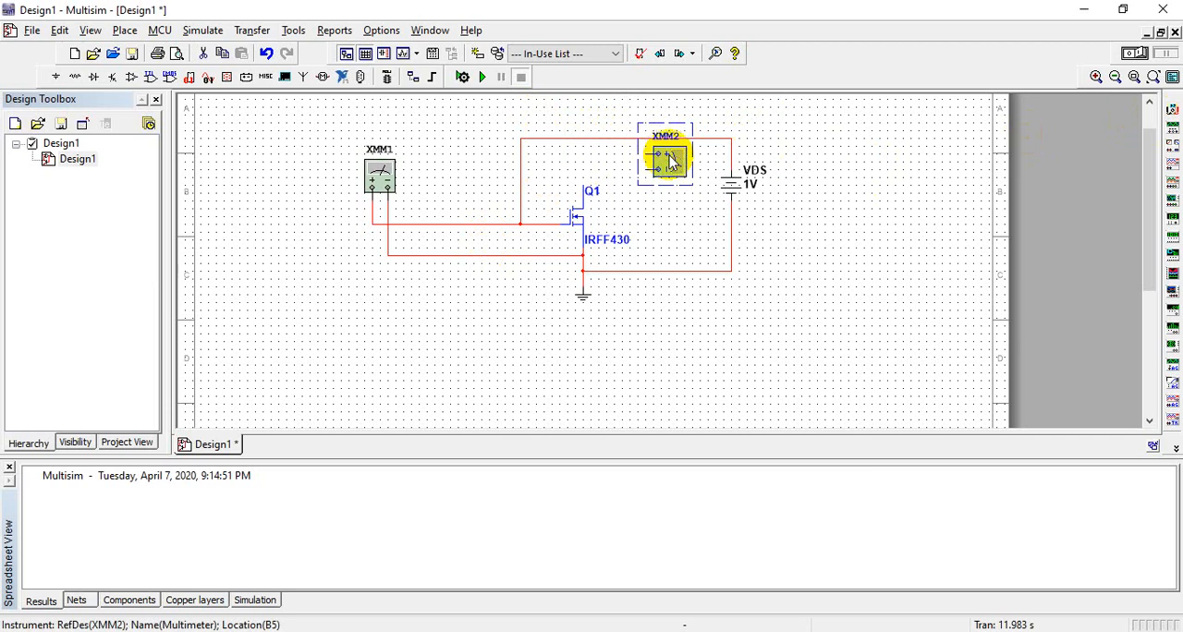
left_click(561, 166)
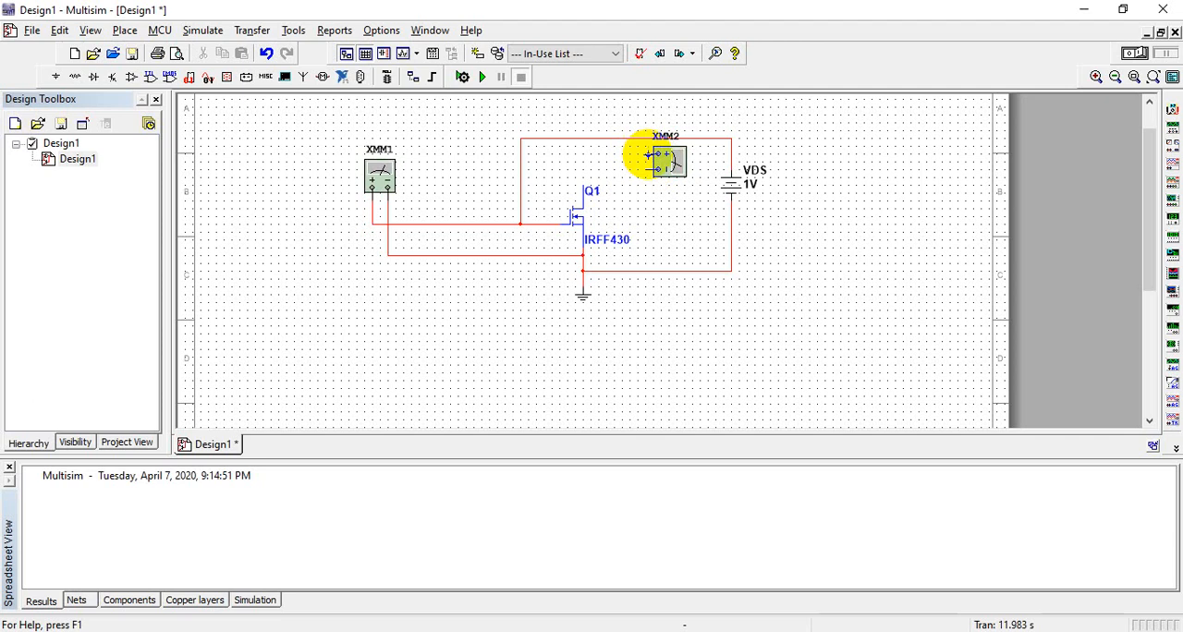
Step: Wire XMM2 in series with the drain, its positive terminal to the upper supply wire and its negative terminal to Q1's drain
left_click(655, 153)
left_click(590, 136)
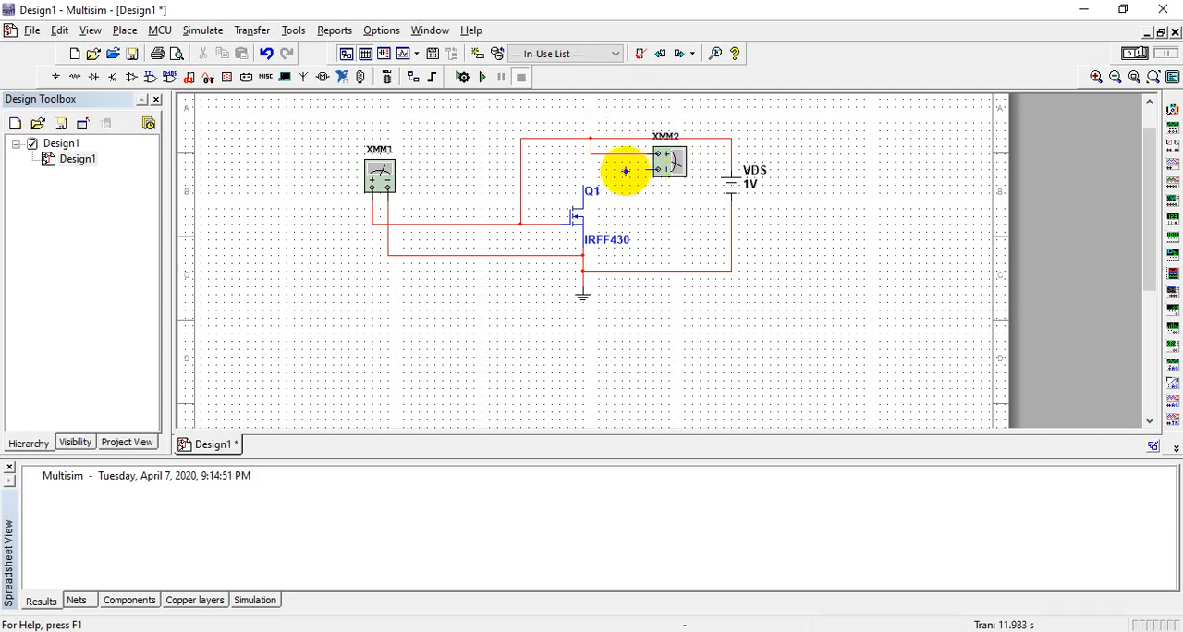
left_click(584, 189)
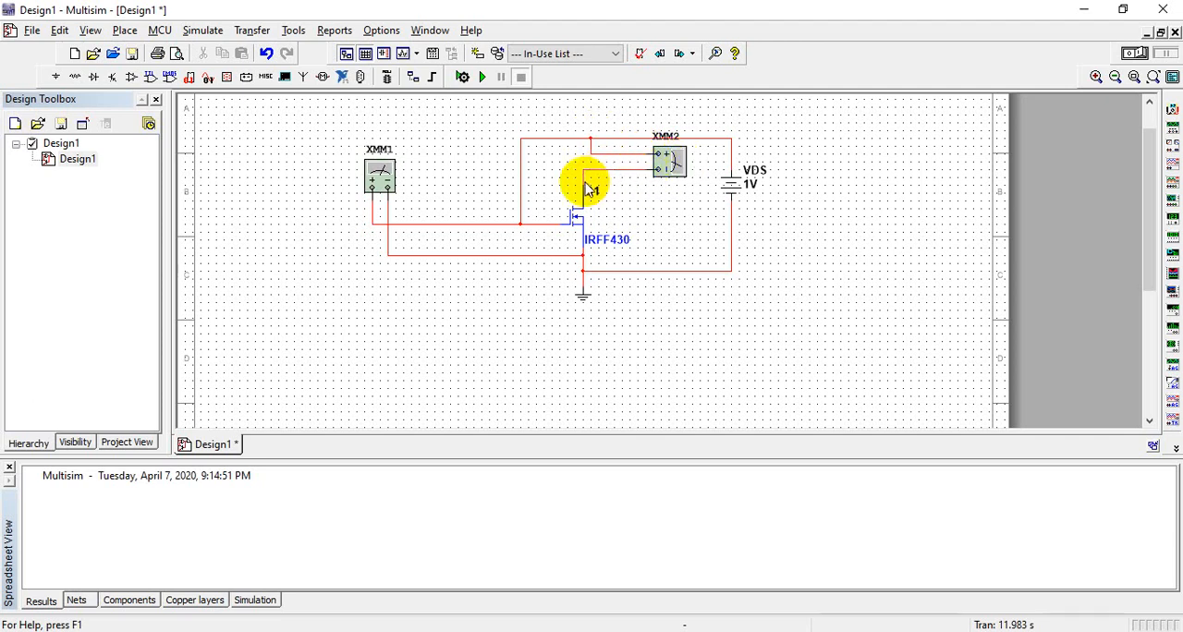
Step: Set multimeter XMM2 to measure current and move its readout below the circuit
double_click(666, 169)
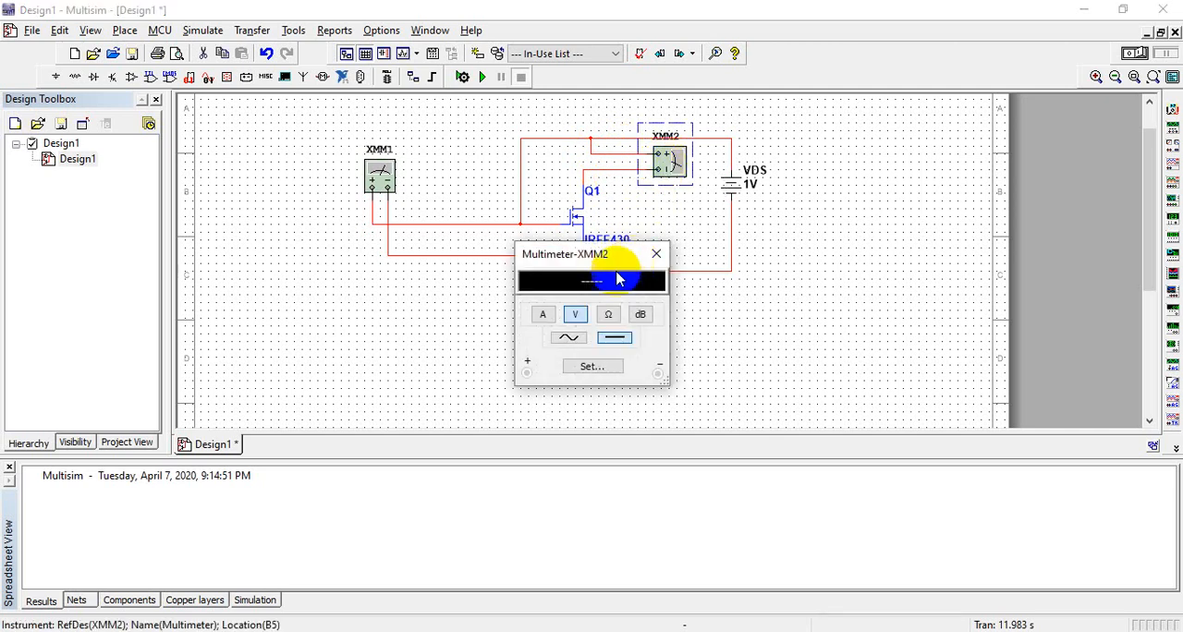
left_click(542, 315)
left_click_drag(613, 267, 488, 312)
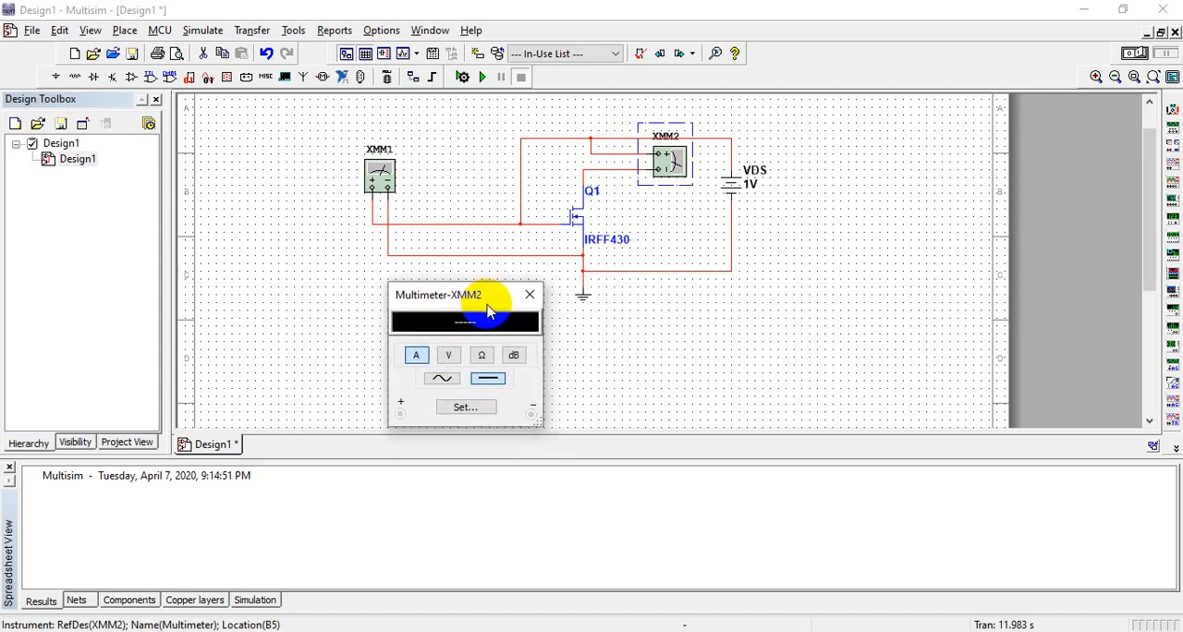
Step: Run the simulation, read XMM1's voltage and XMM2's drain current with their readouts side by side, and stop it
left_click(484, 80)
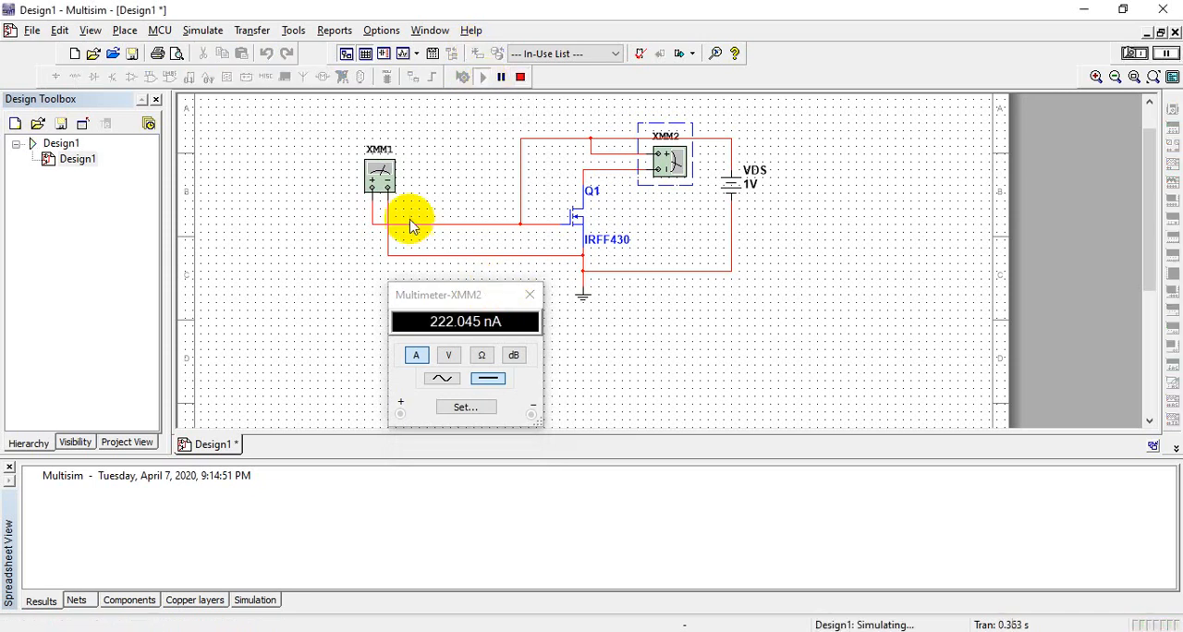
double_click(379, 176)
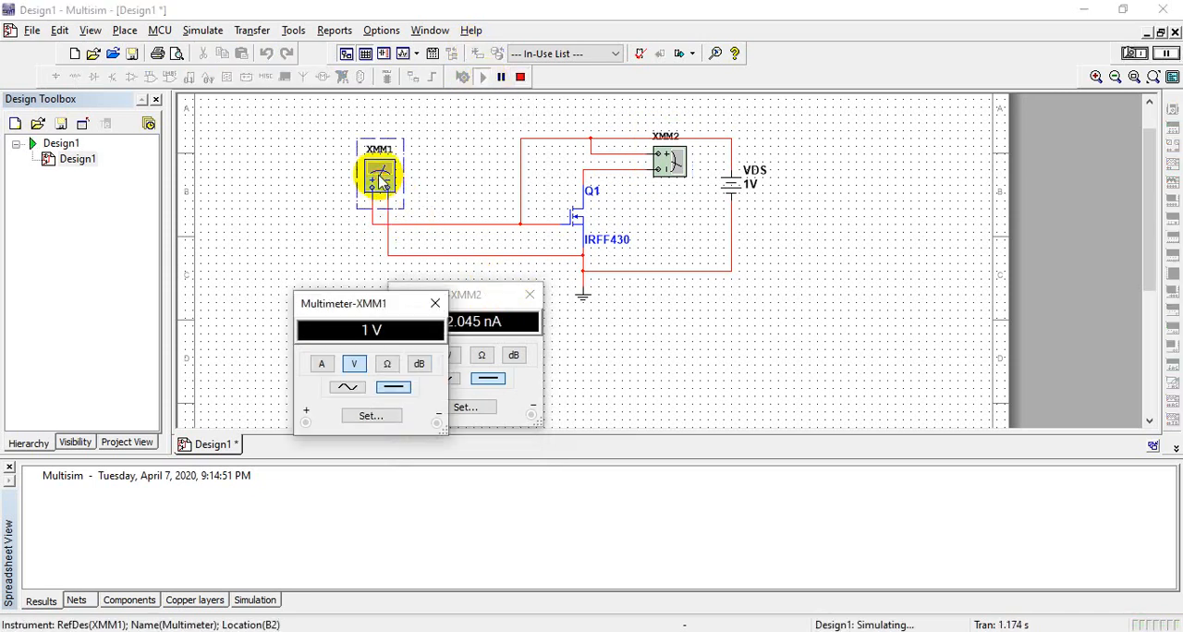
left_click_drag(361, 303, 291, 305)
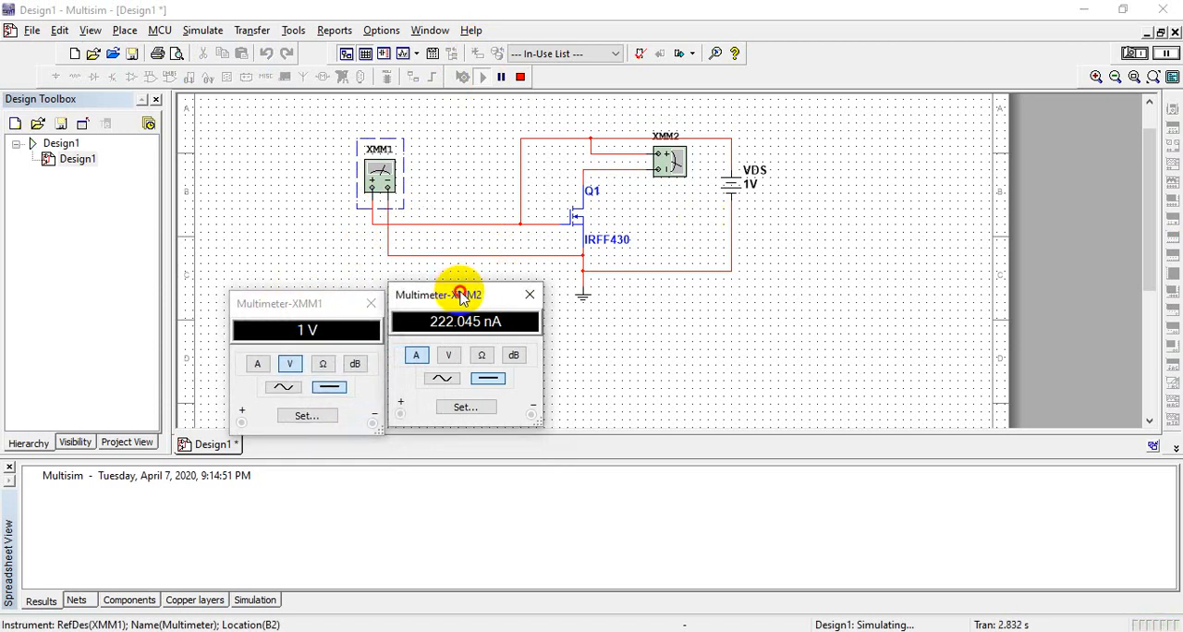
left_click_drag(460, 296, 521, 361)
double_click(497, 350)
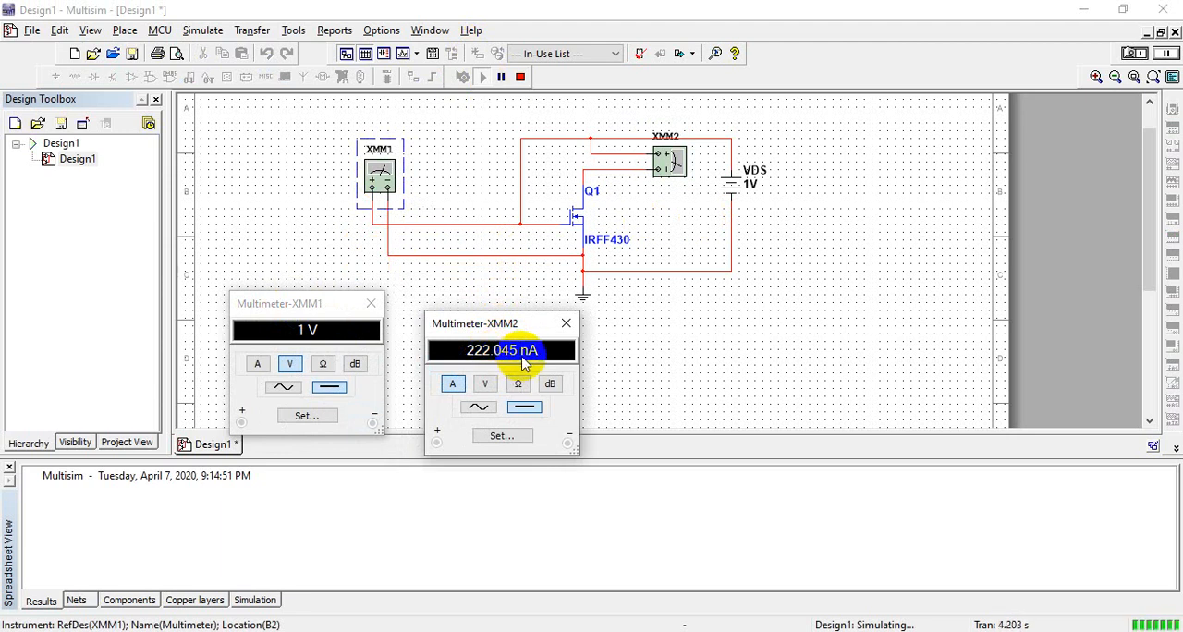
left_click(523, 79)
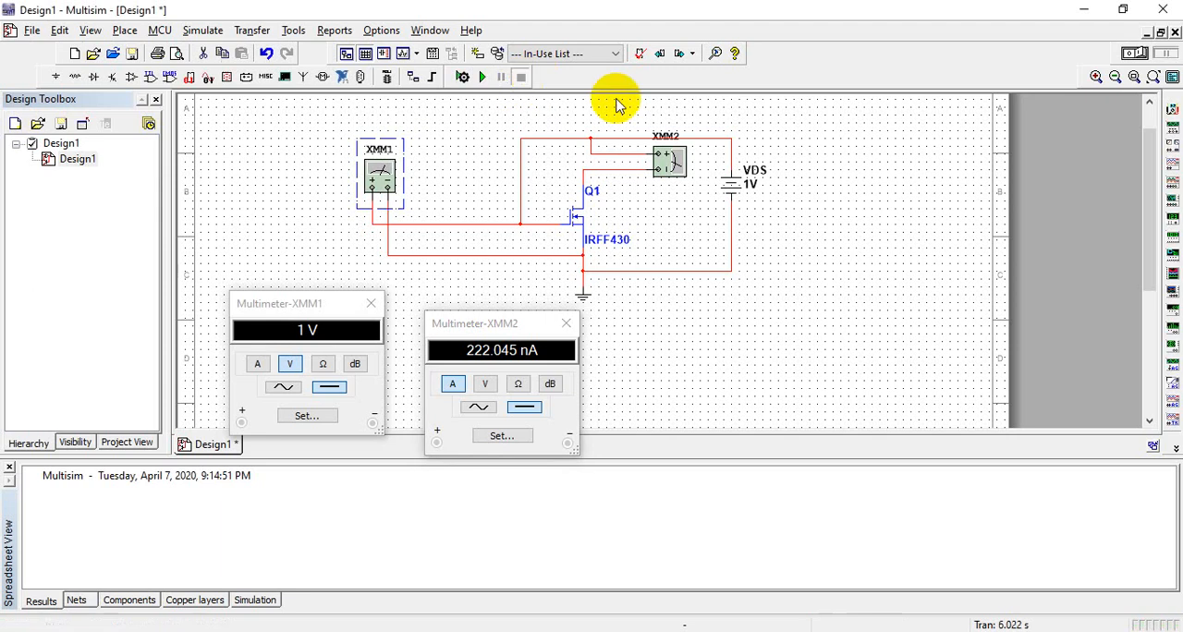
Step: Set VDS to 2 V, run the simulation to read the drain current, and stop it
left_click(754, 181)
double_click(754, 181)
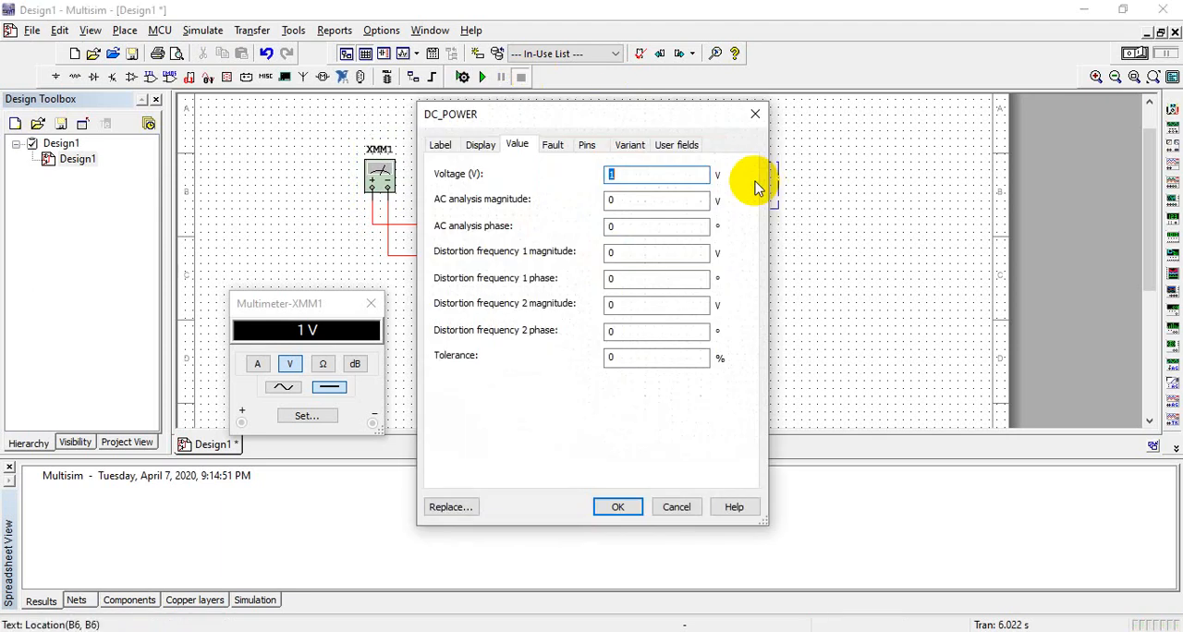
key("Return")
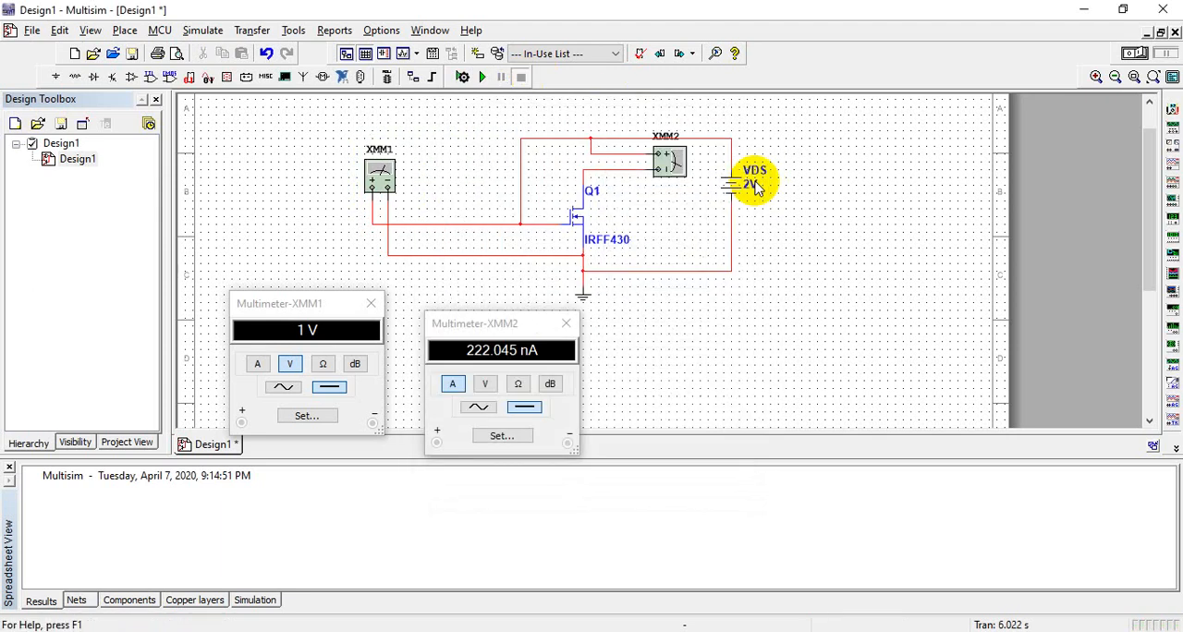
left_click(483, 81)
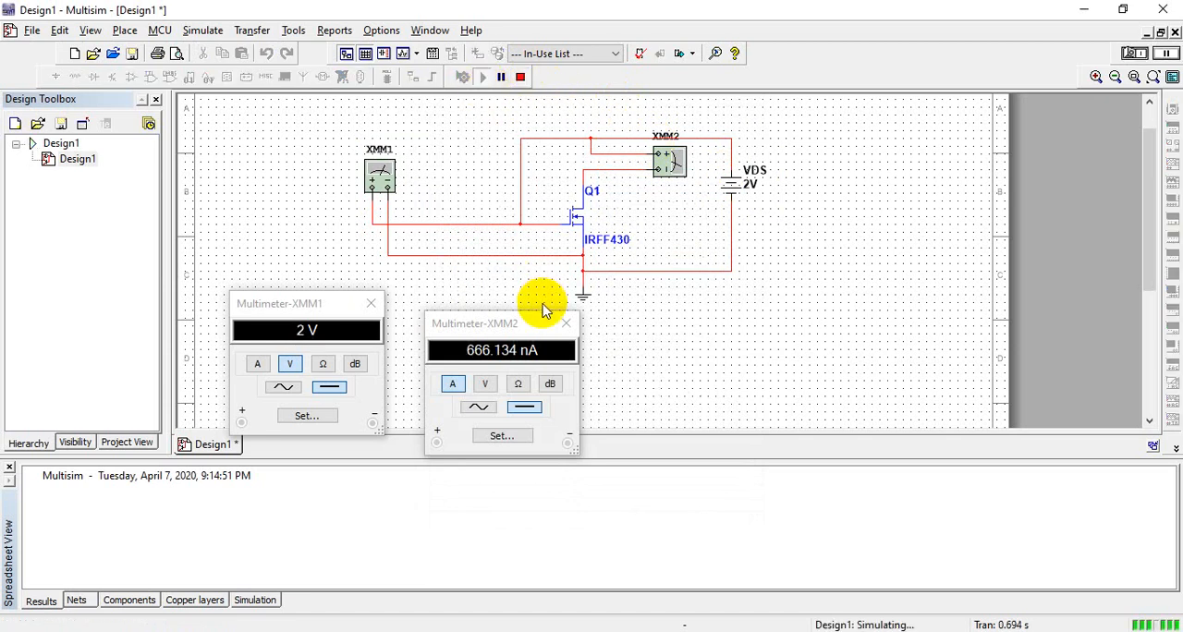
left_click_drag(537, 351, 492, 351)
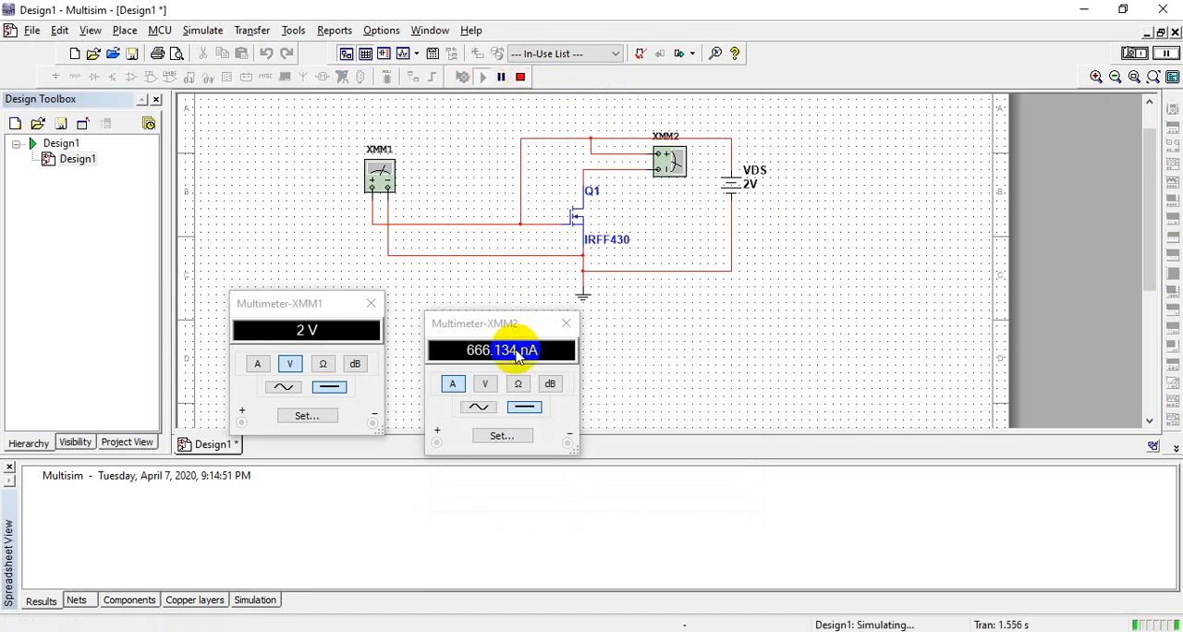
left_click(522, 81)
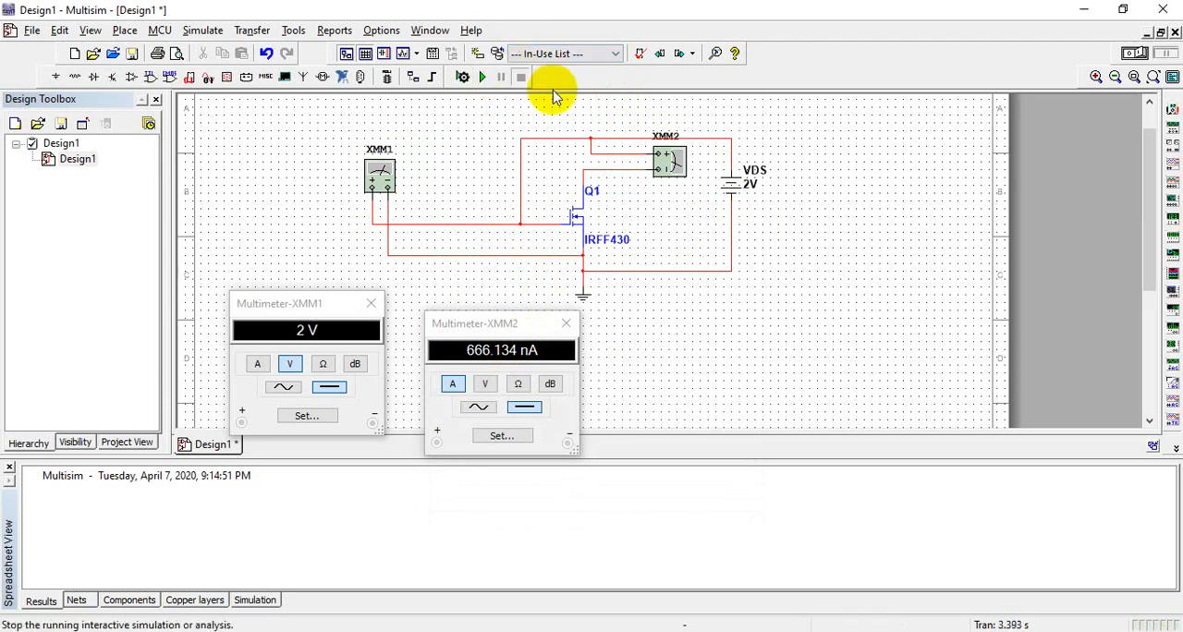
Step: Set VDS to 4 V, run the simulation to read the drain current, and stop it
double_click(753, 189)
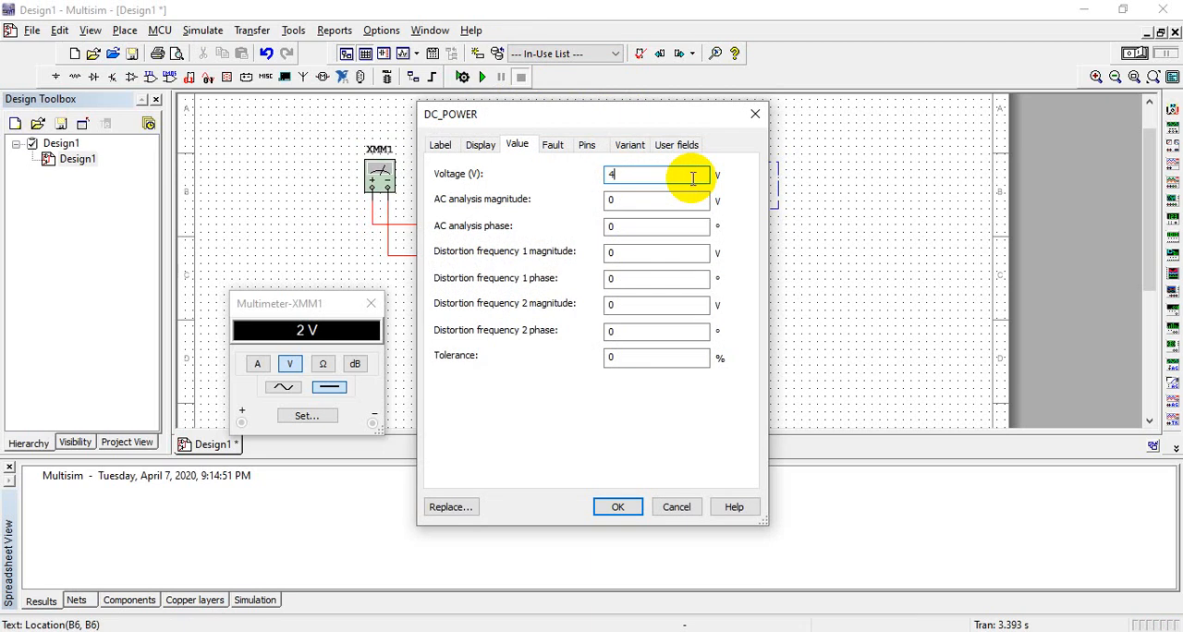
type("4")
key("Return")
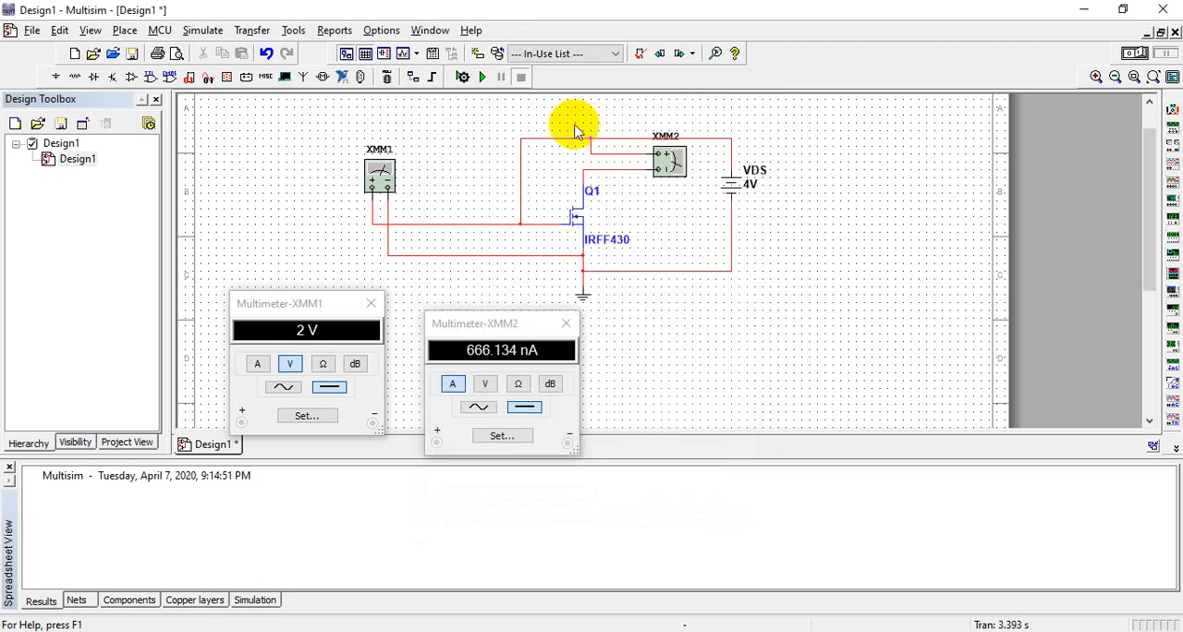
left_click(483, 77)
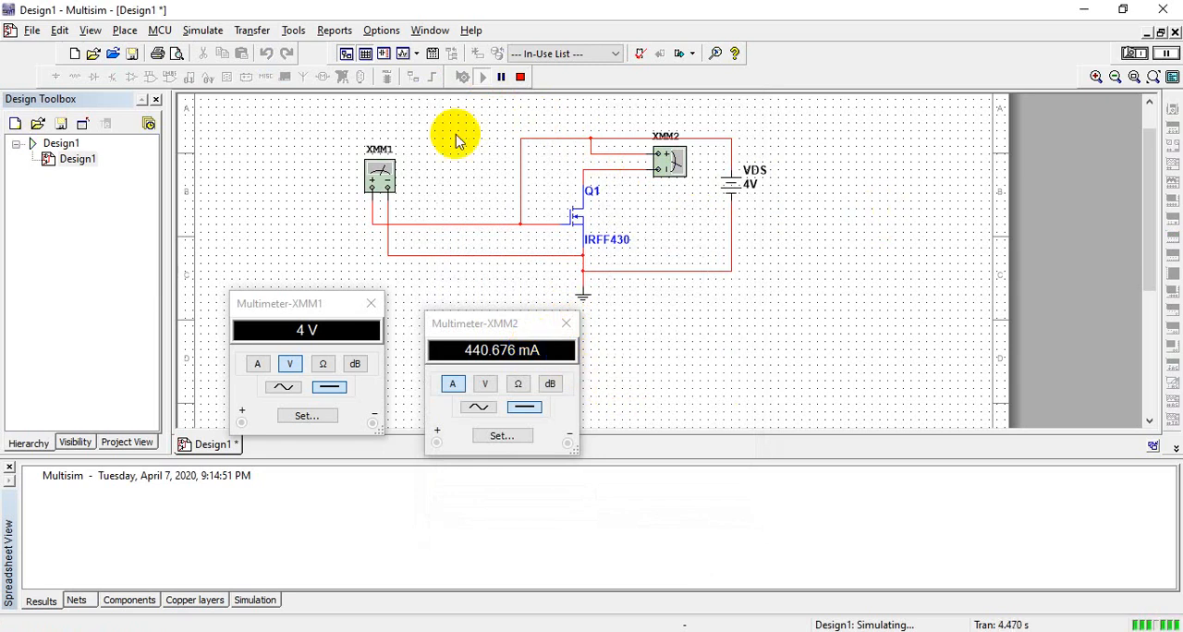
left_click(523, 78)
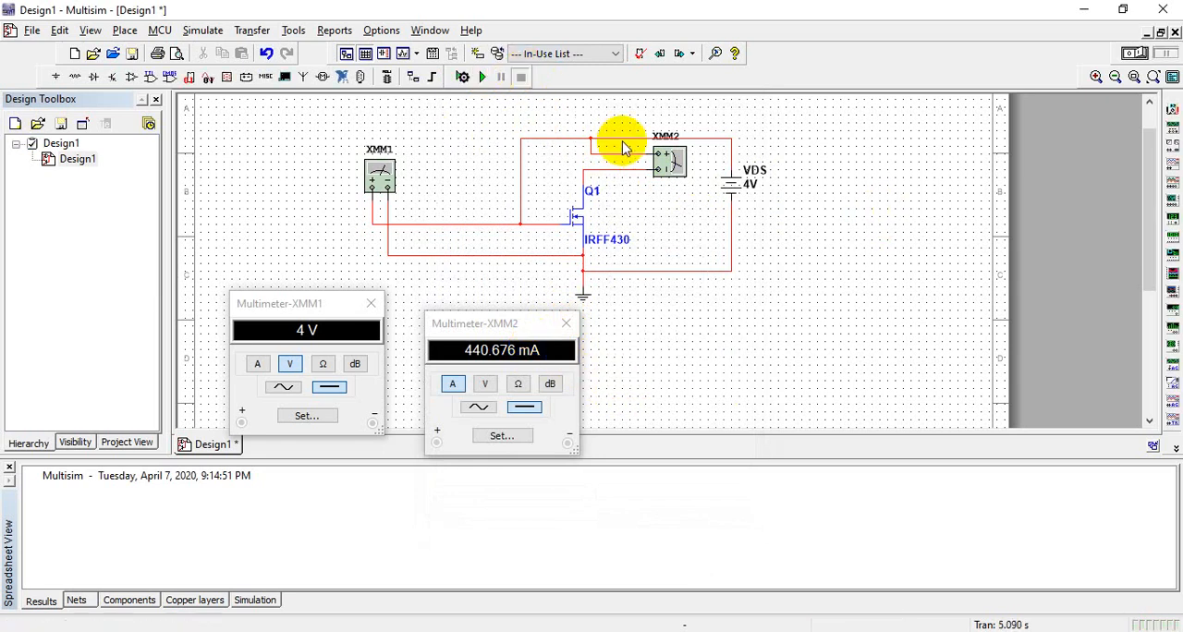
Step: Set VDS to 6 V, run the simulation to read the gate-source voltage and drain current, and stop it
double_click(748, 181)
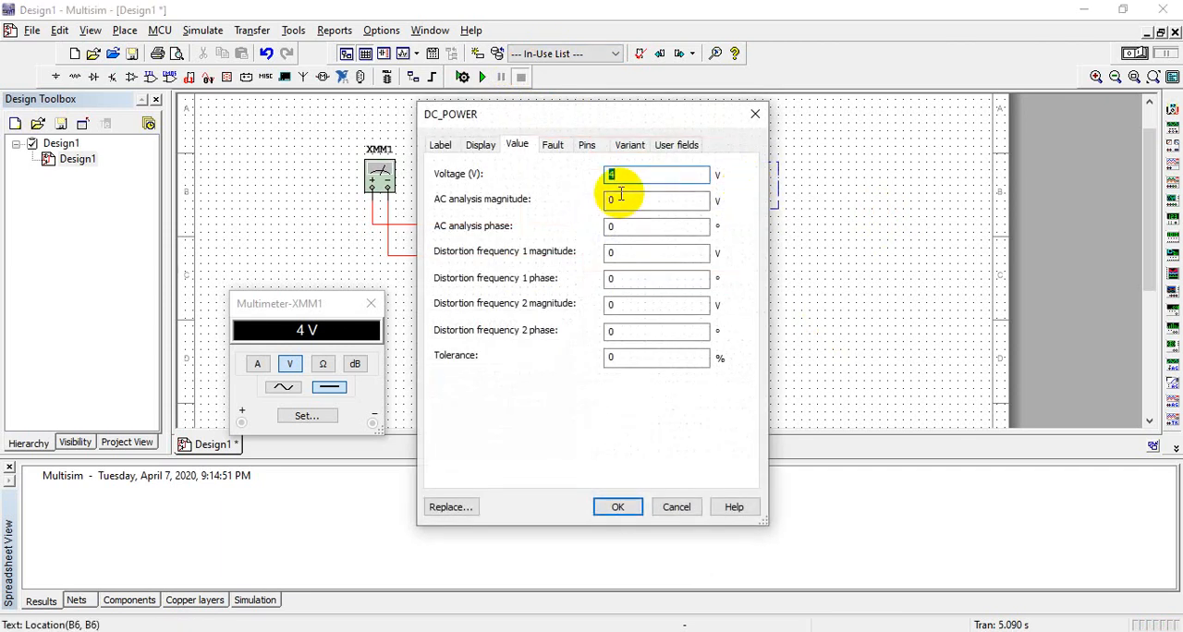
type("6")
key("Return")
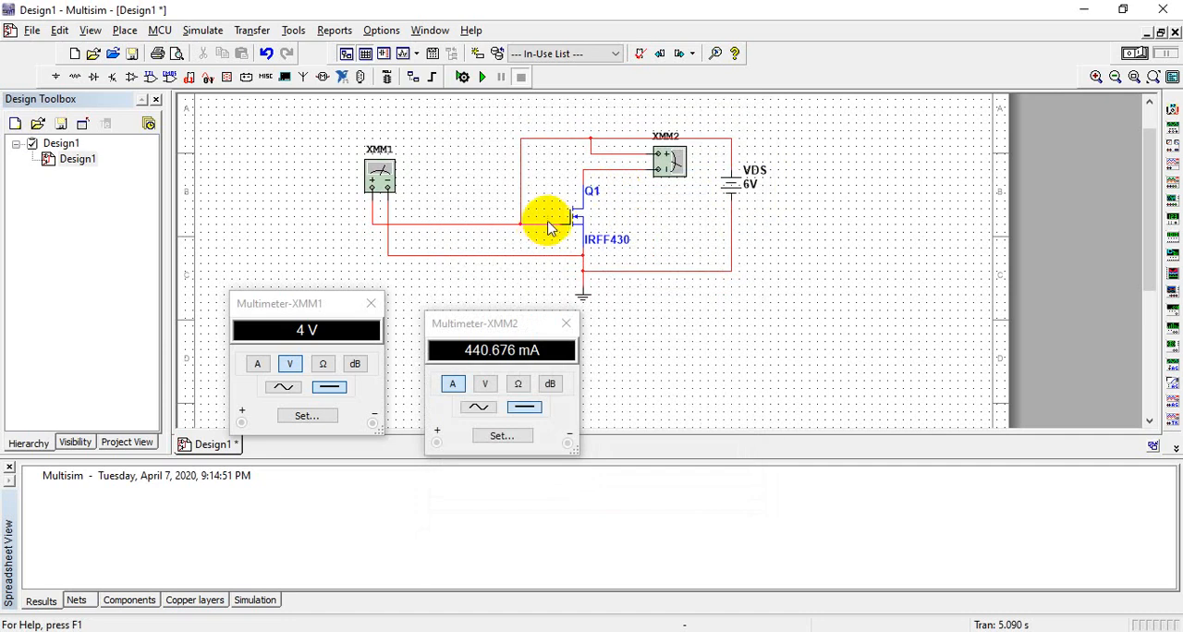
left_click(483, 79)
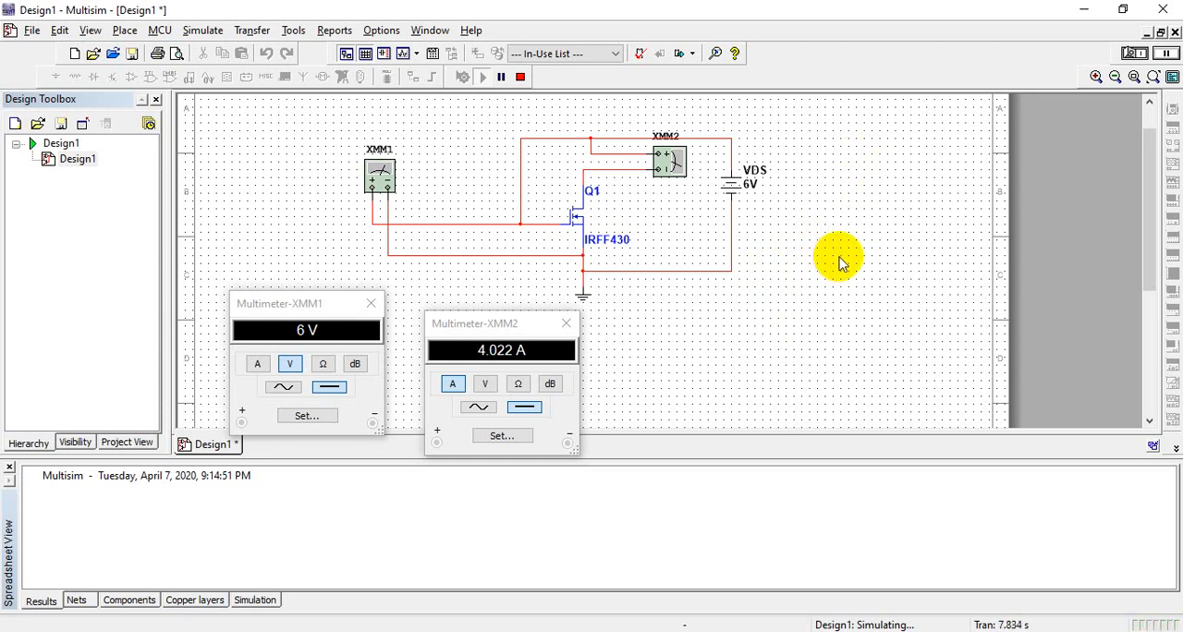
double_click(495, 355)
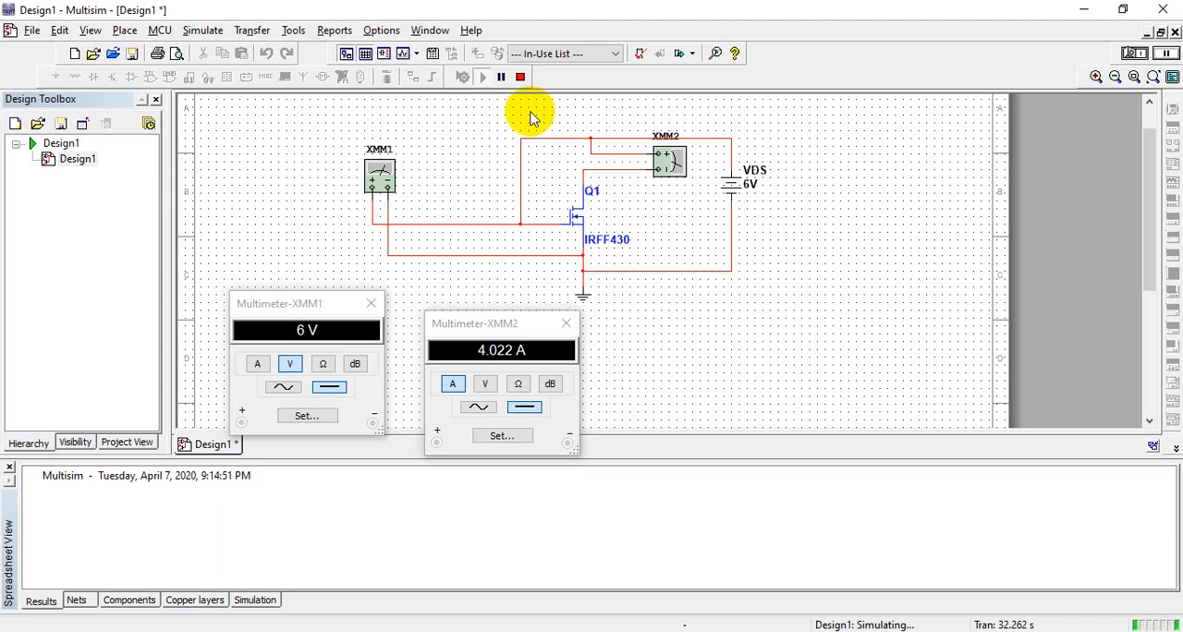
left_click(520, 77)
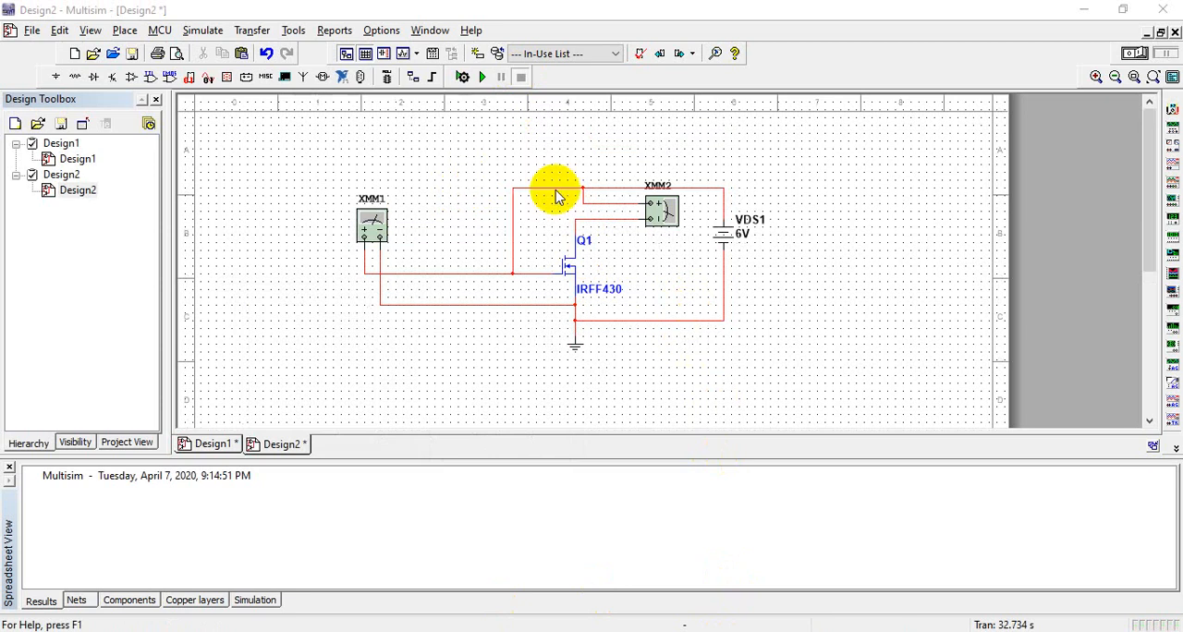
Step: In Design2, delete multimeters XMM2 and XMM1 and the wire joining Q1's gate to the VDS1 supply
left_click(674, 220)
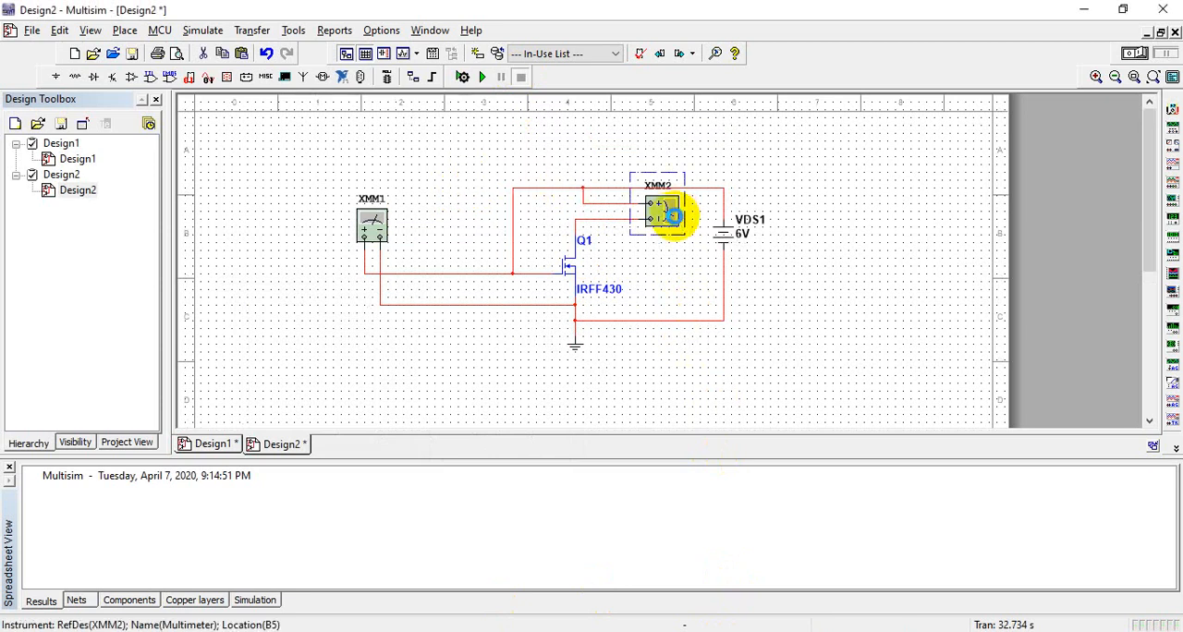
key("Delete")
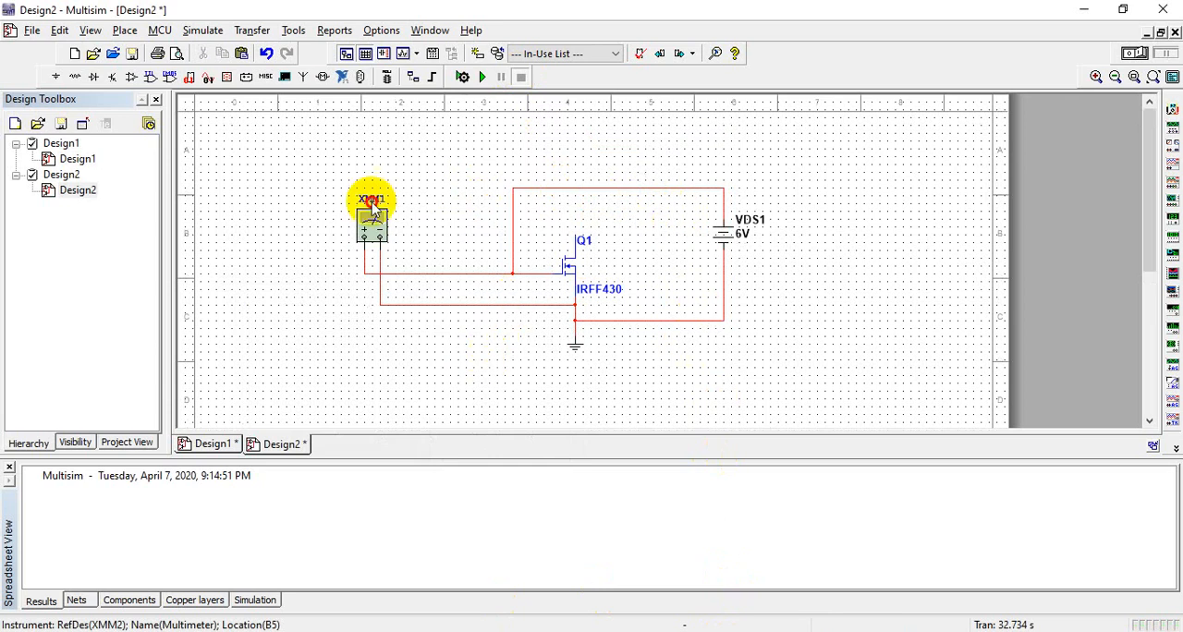
left_click_drag(485, 357, 319, 163)
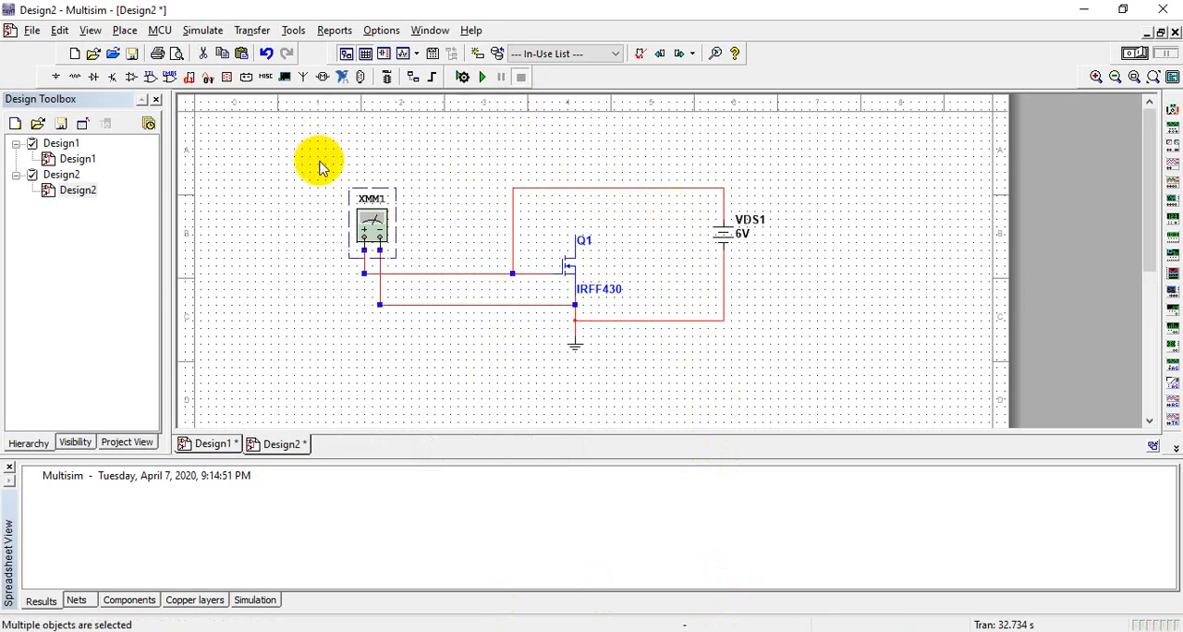
key("Delete")
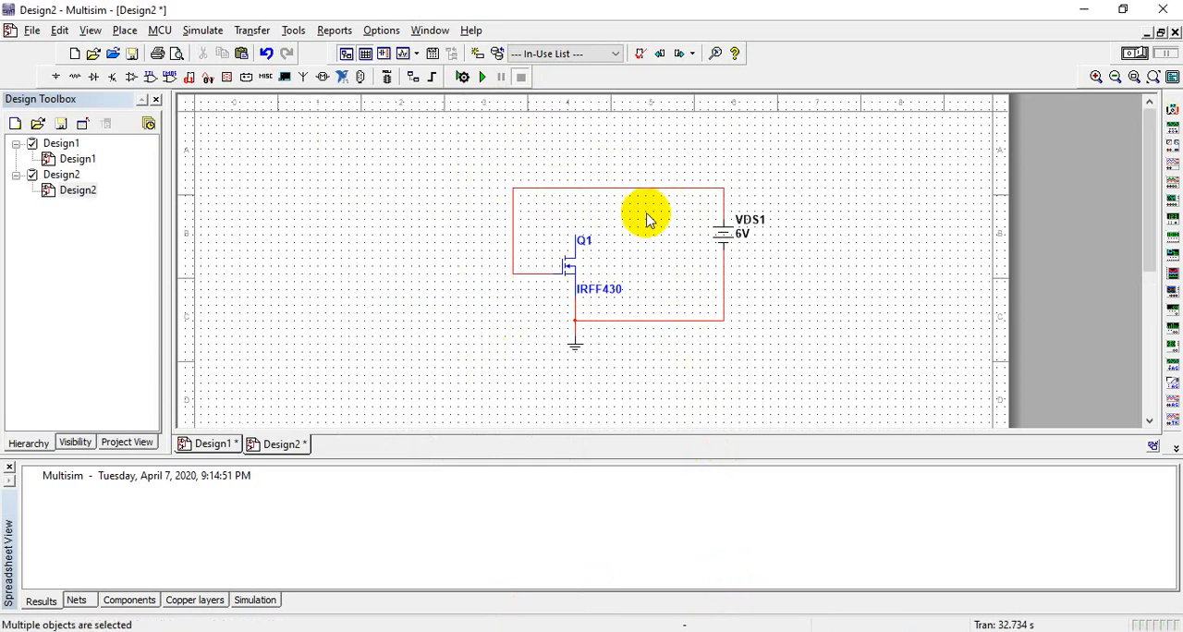
left_click(621, 178)
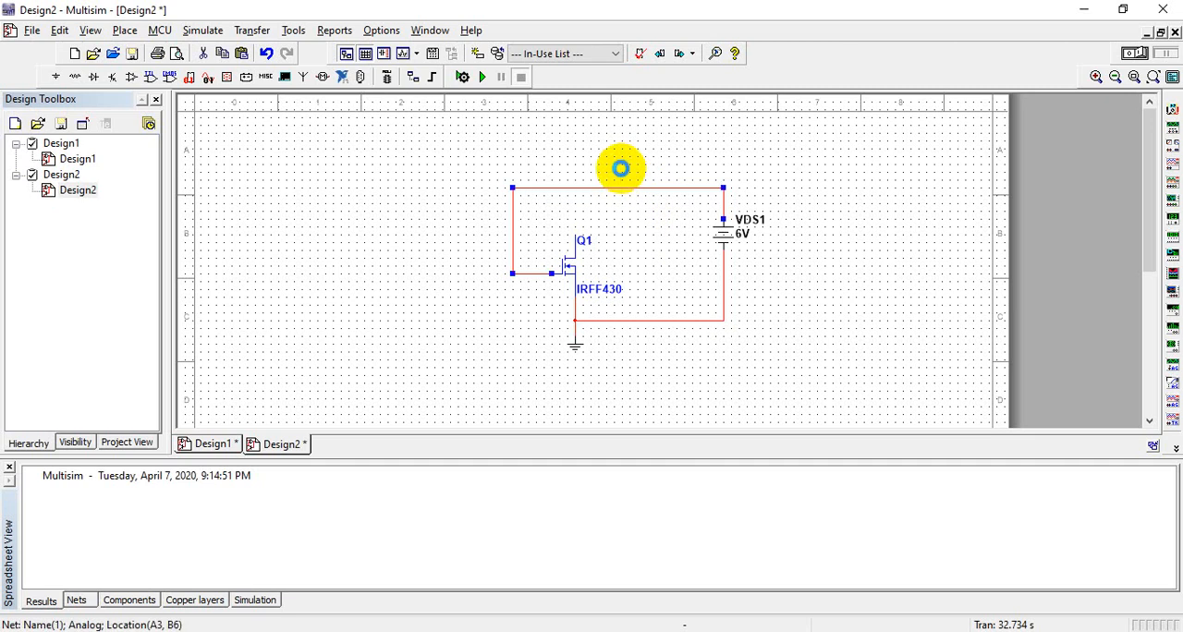
key("Delete")
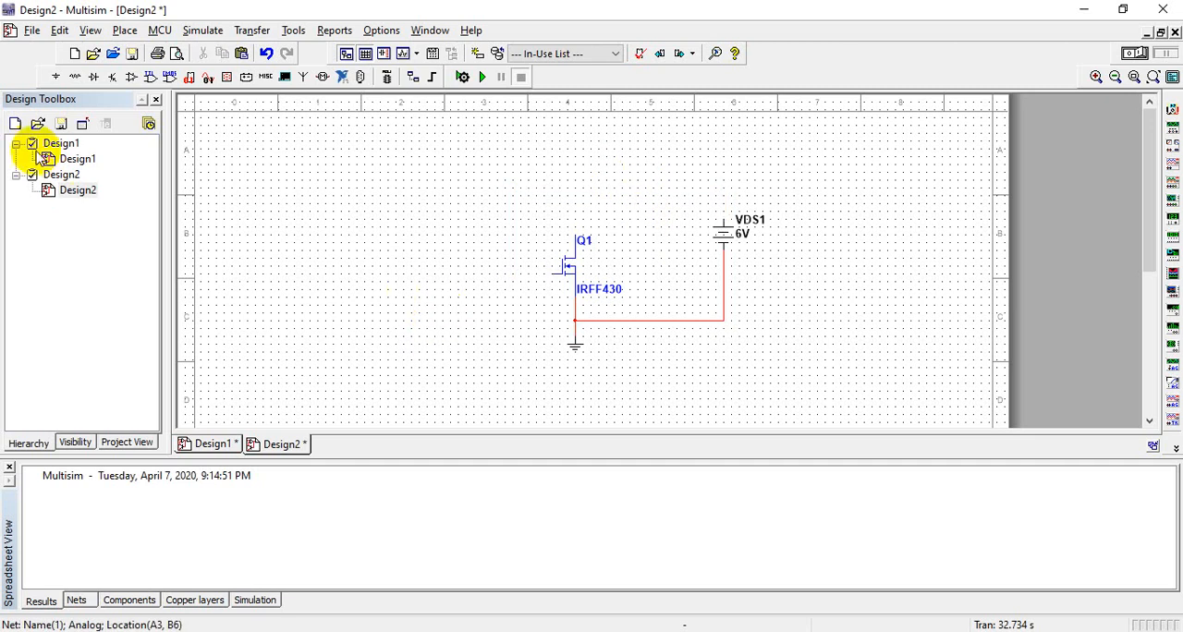
Step: Place a DC_POWER source to the left of transistor Q1
left_click(57, 78)
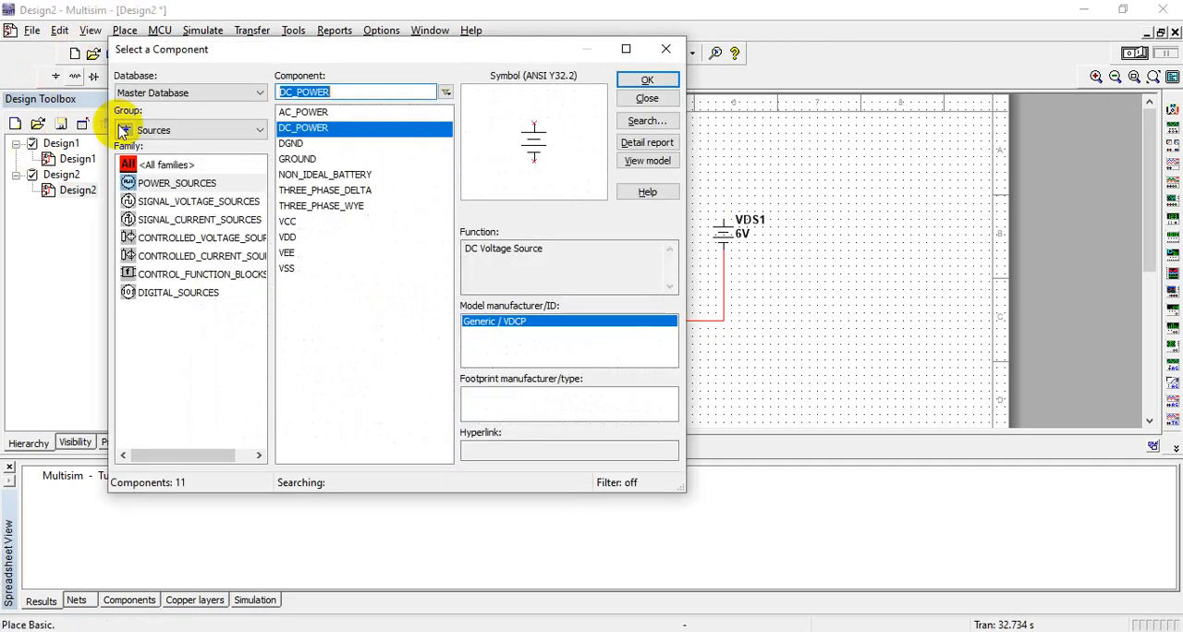
left_click(637, 83)
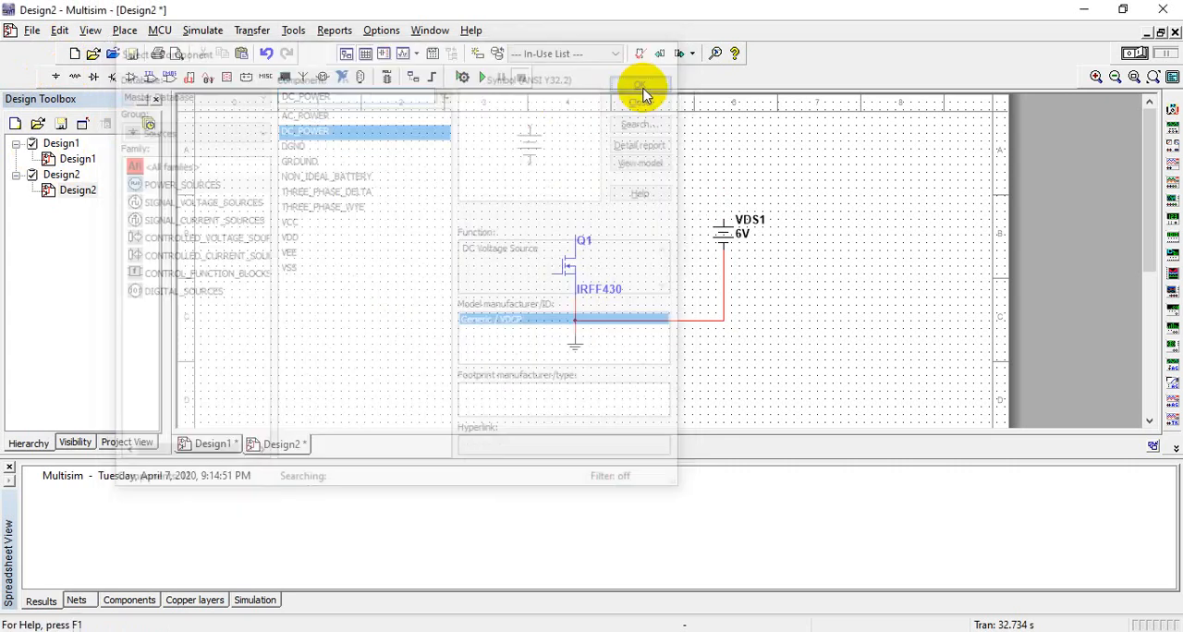
left_click(420, 292)
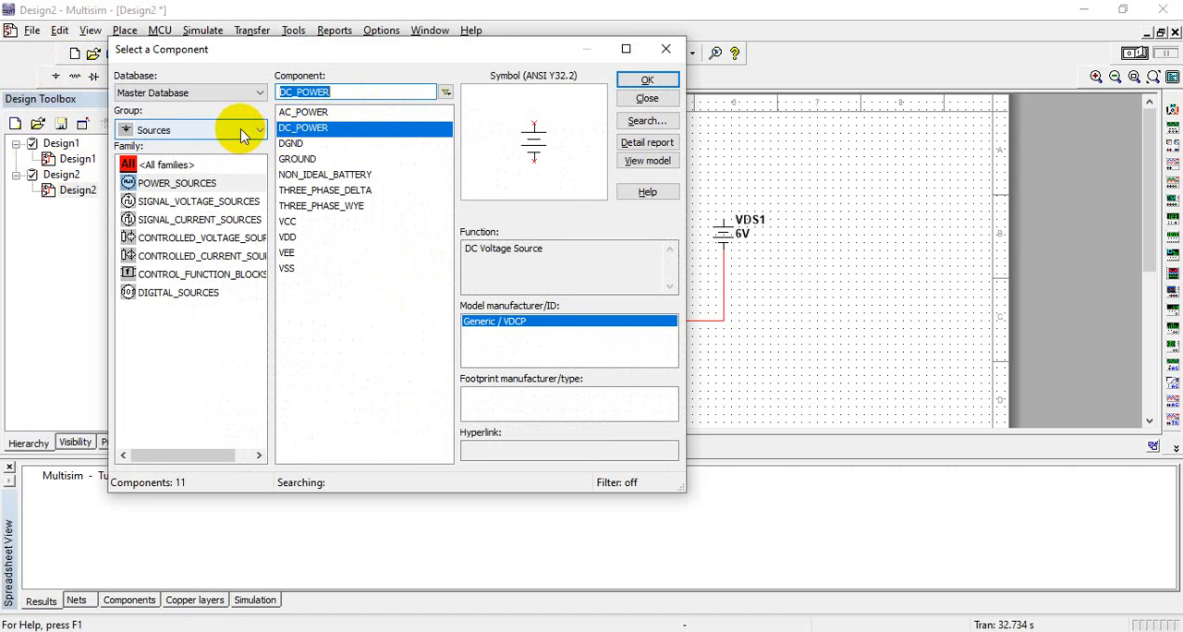
Step: Place a 1 kΩ resistor from the Basic group above VDS1 and close the component browser
left_click(242, 131)
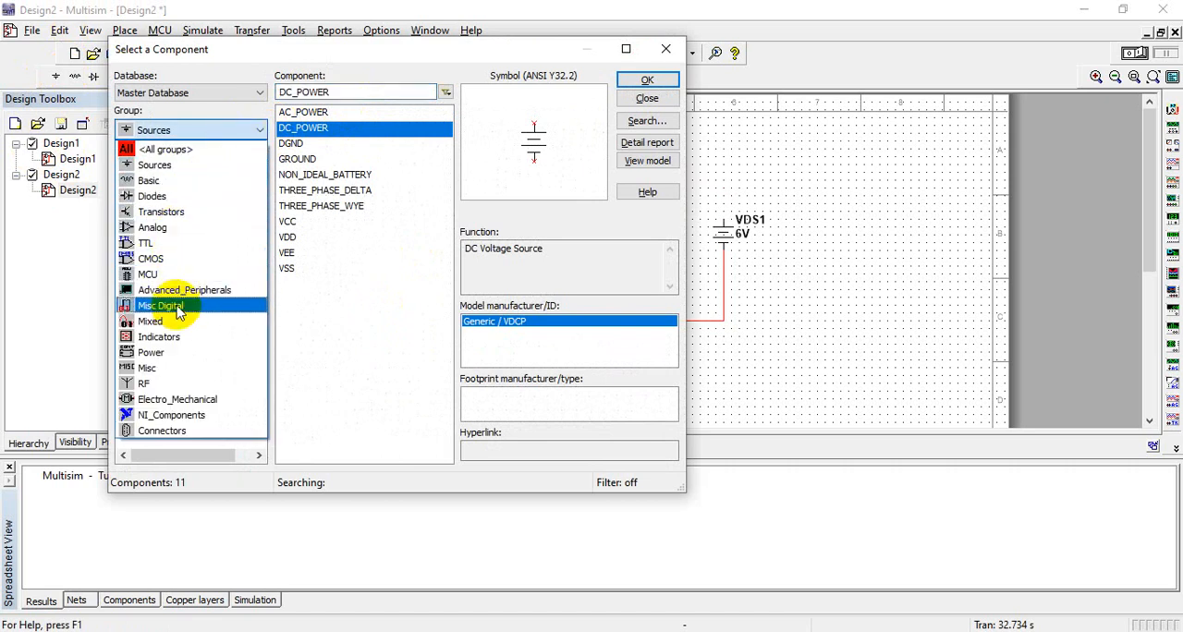
left_click(150, 181)
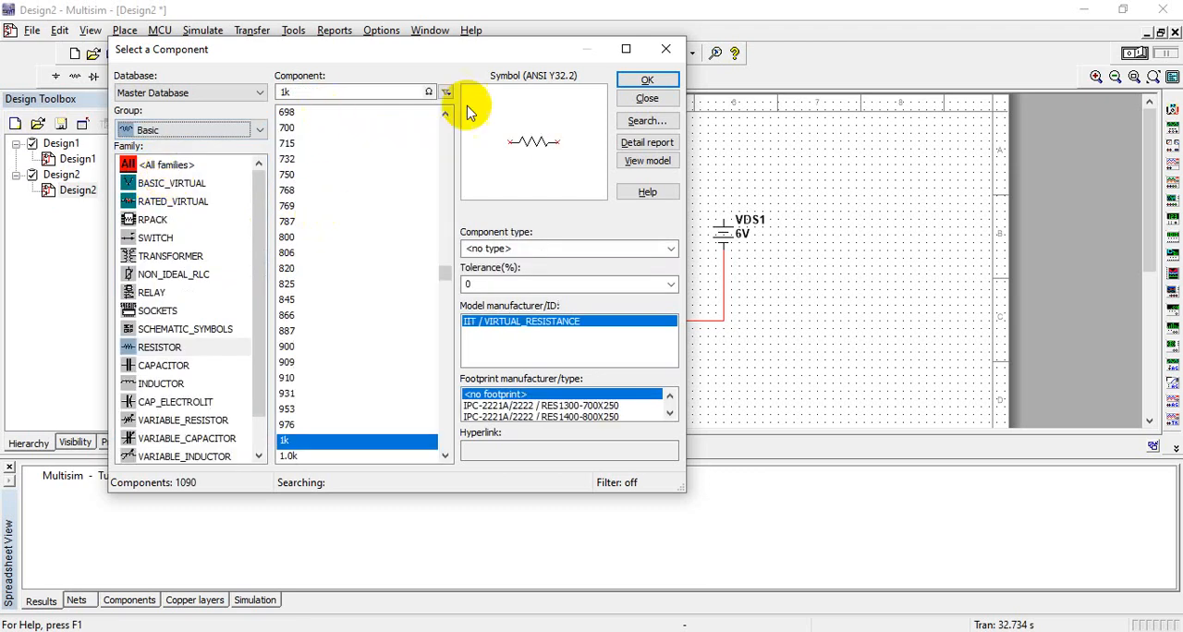
left_click(640, 79)
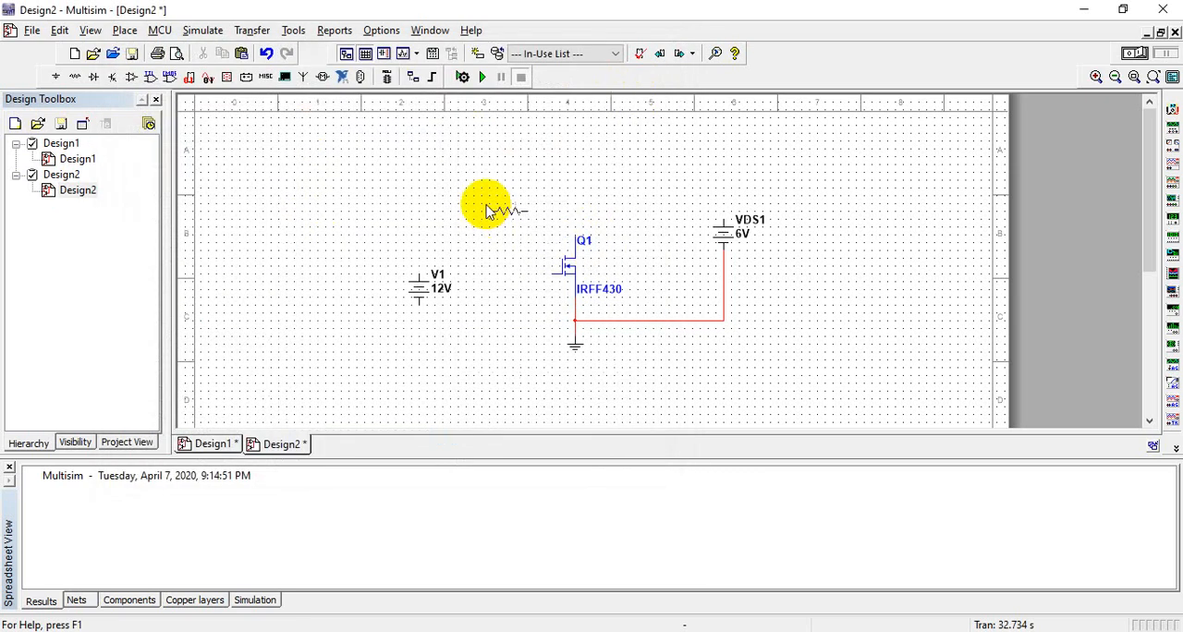
left_click(686, 166)
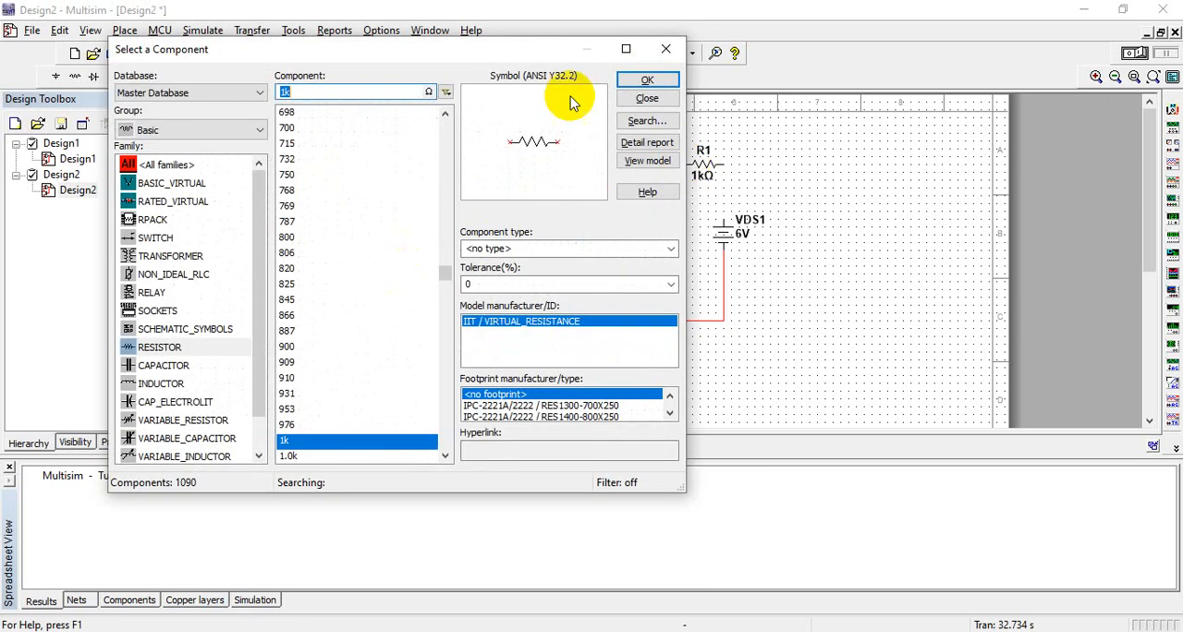
left_click(667, 50)
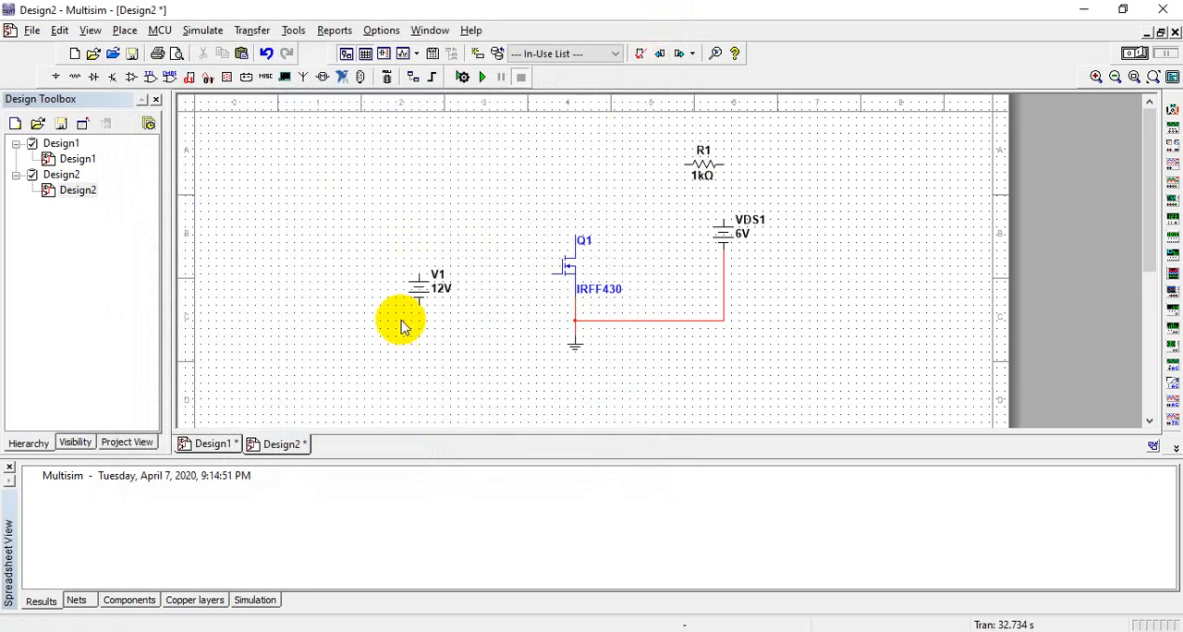
Step: Move source V1 slightly down and wire it between Q1's gate and the grounded source node
left_click(417, 294)
left_click_drag(417, 293, 416, 309)
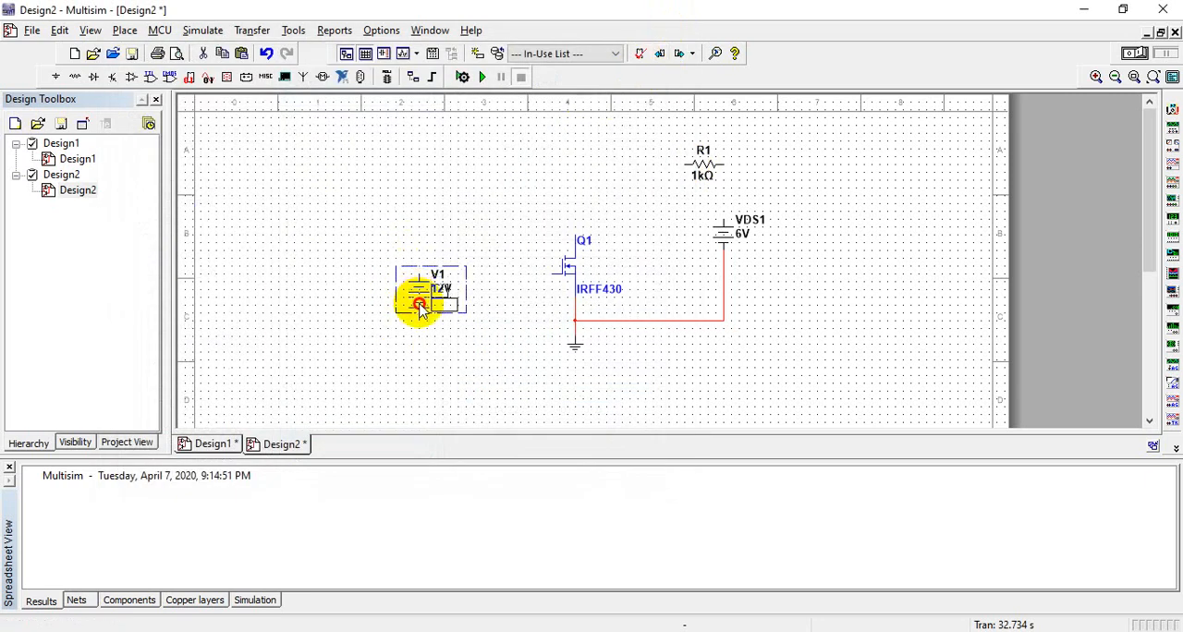
left_click(549, 275)
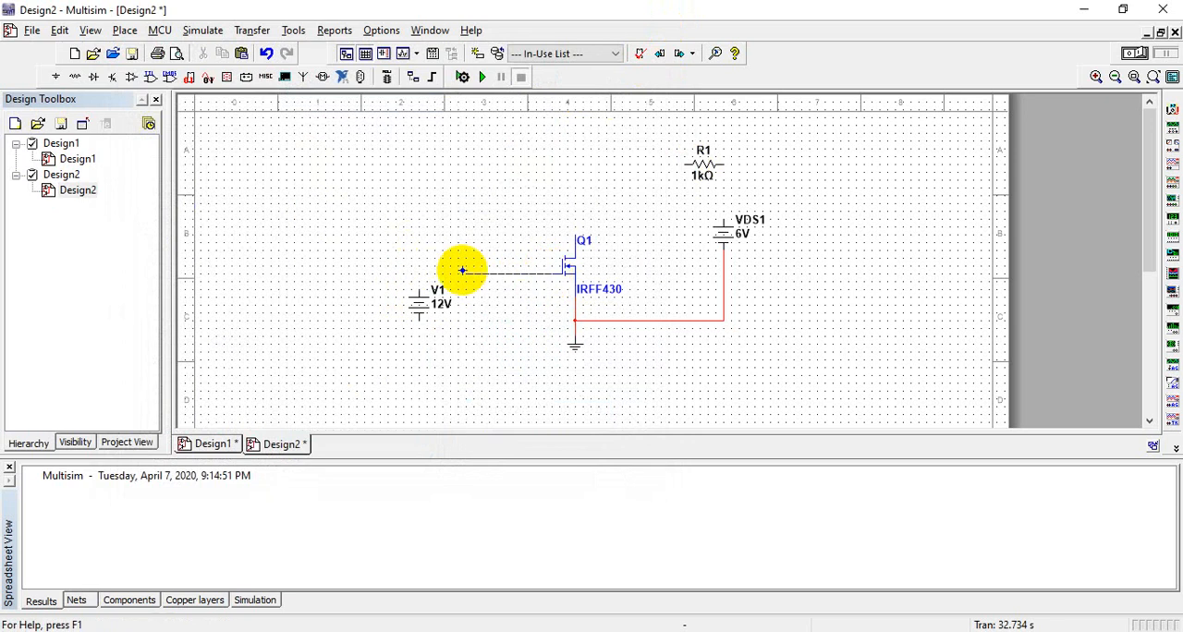
left_click(417, 290)
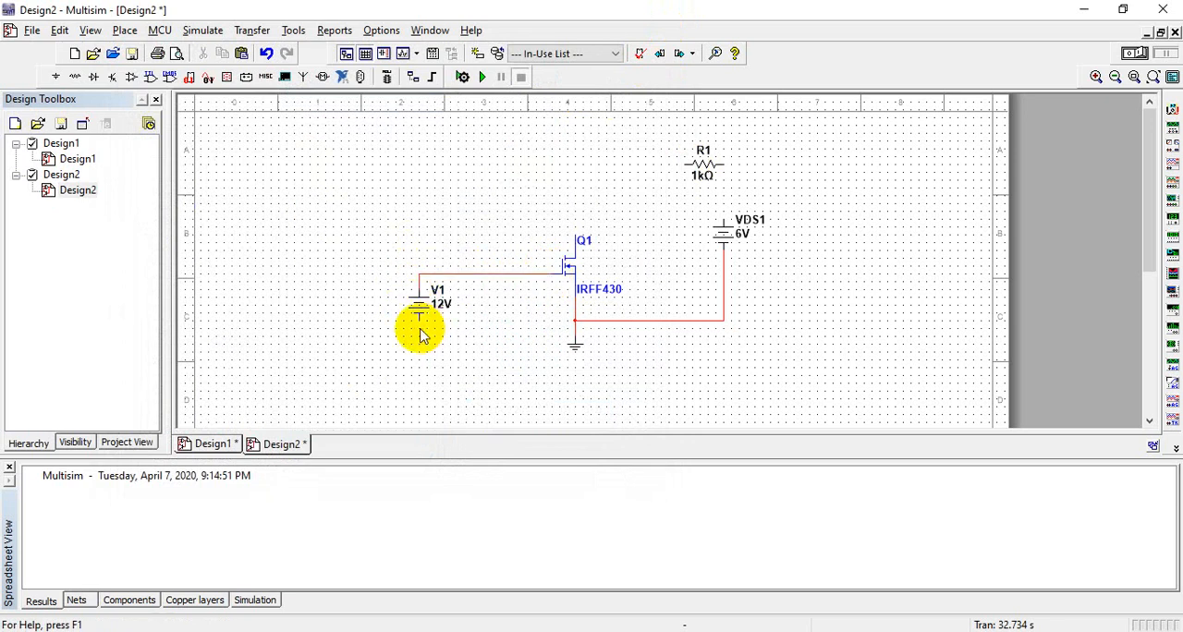
left_click(419, 319)
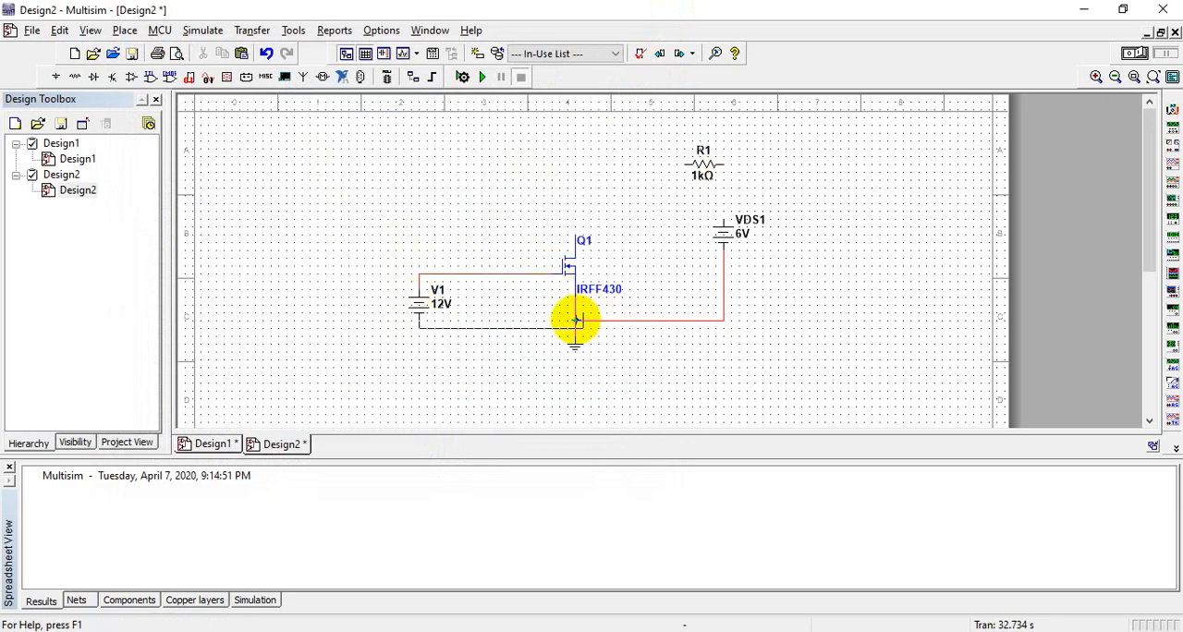
left_click(575, 321)
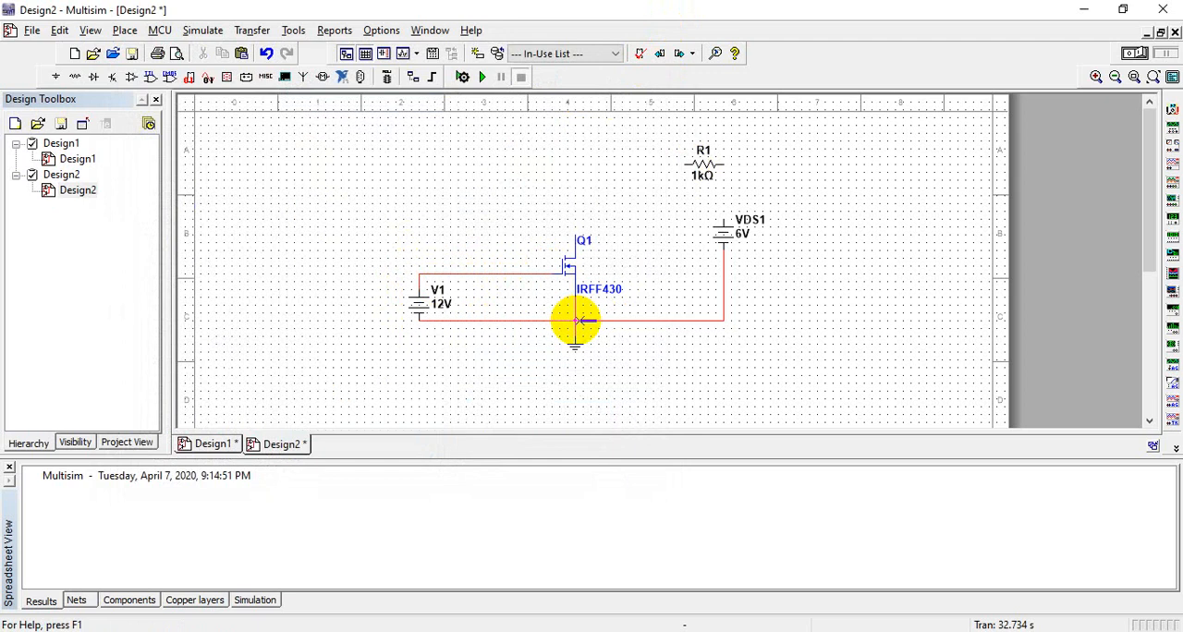
Step: Set the voltages of sources V1 and VDS1 to 1 V each
left_click(427, 311)
double_click(428, 310)
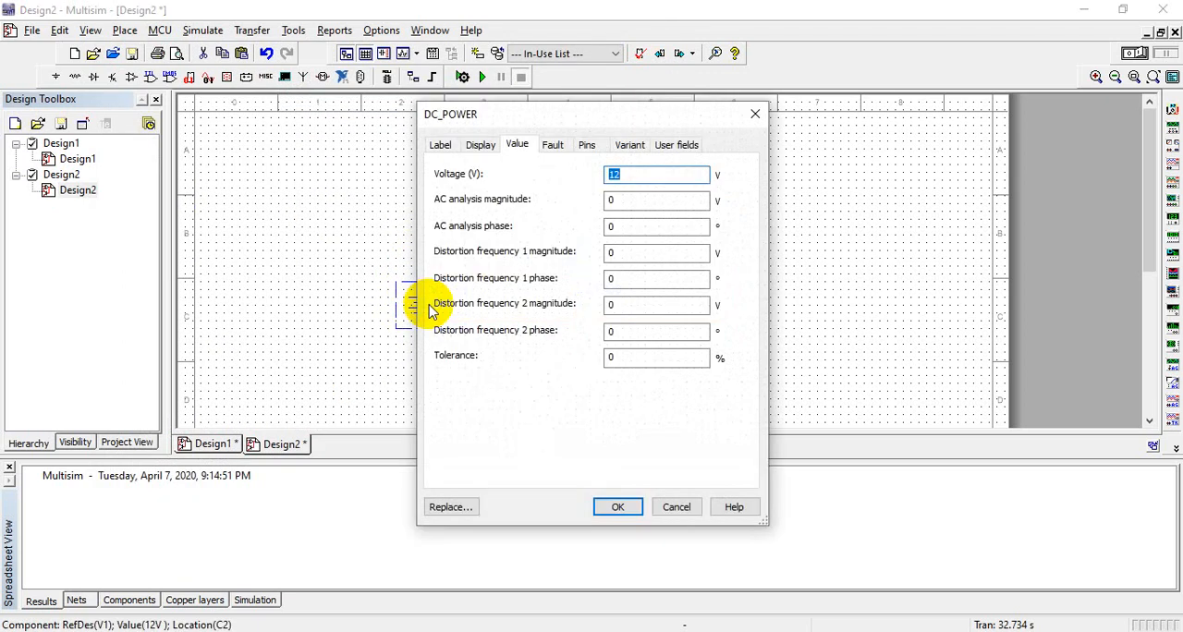
type("1")
key("Return")
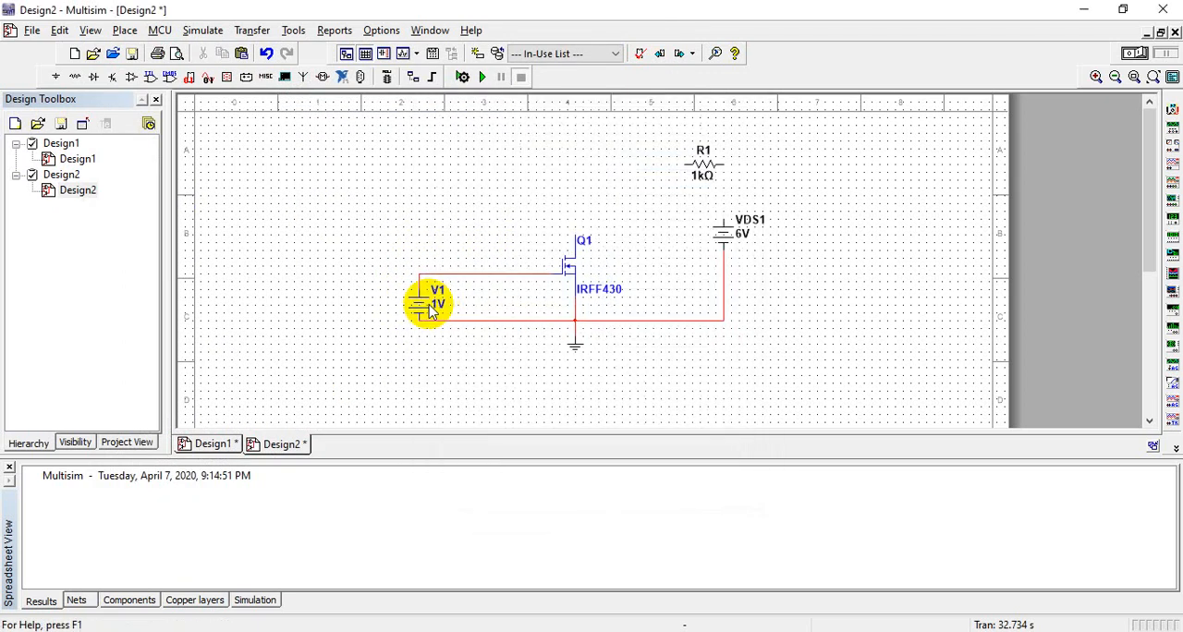
double_click(739, 233)
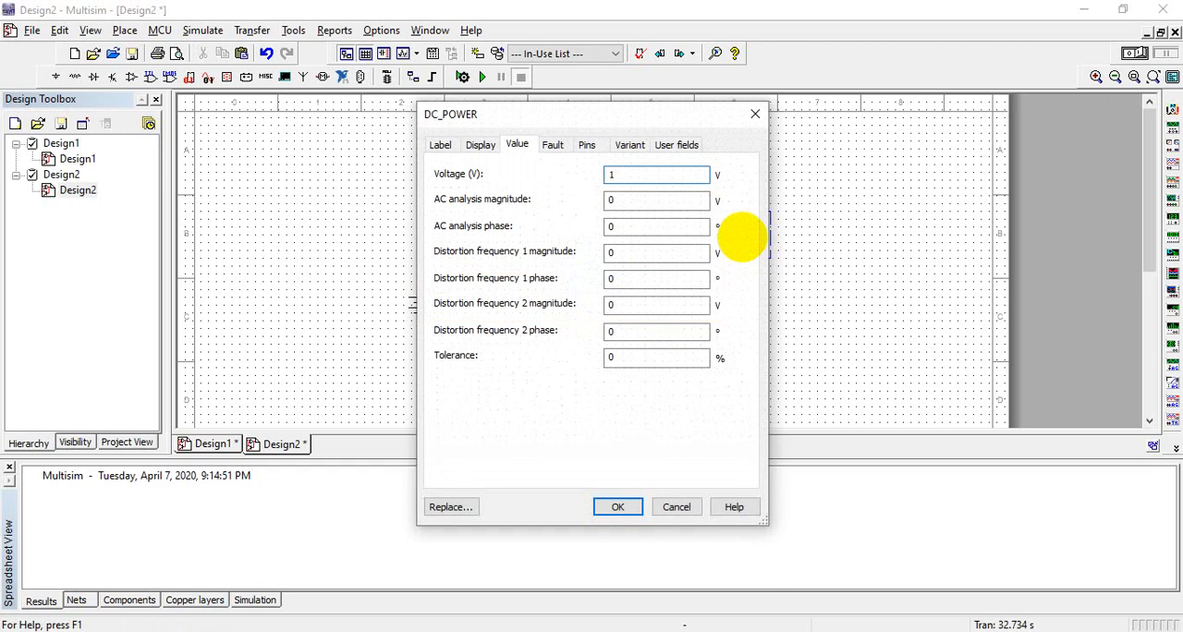
key("Return")
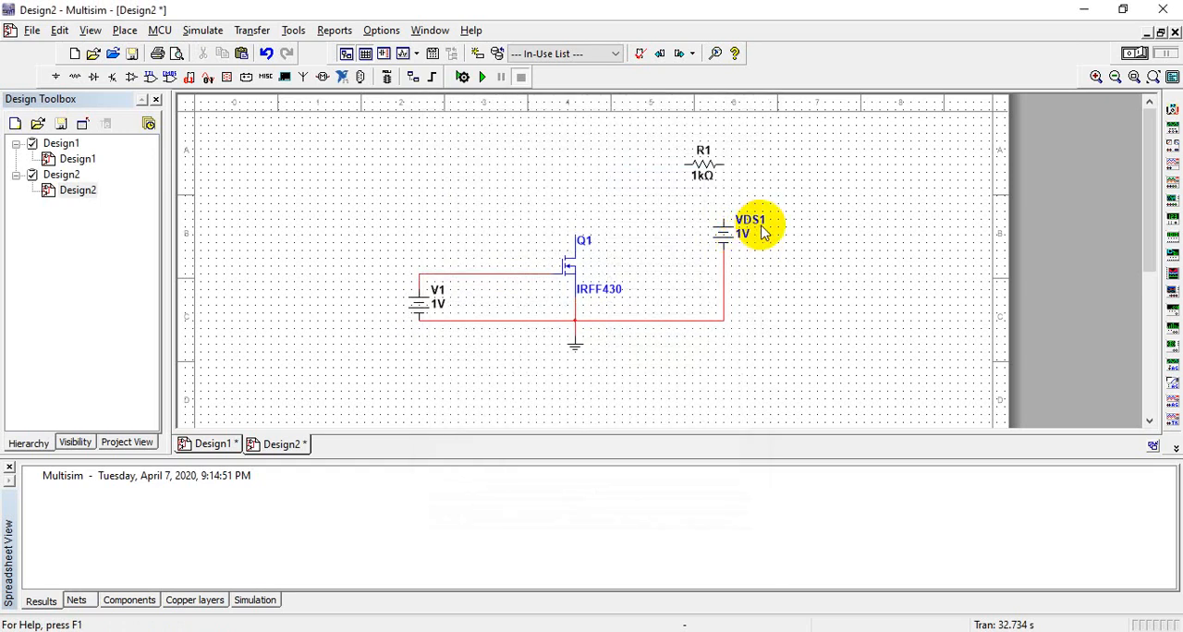
Step: Rename the gate source V1 as VGS
double_click(441, 294)
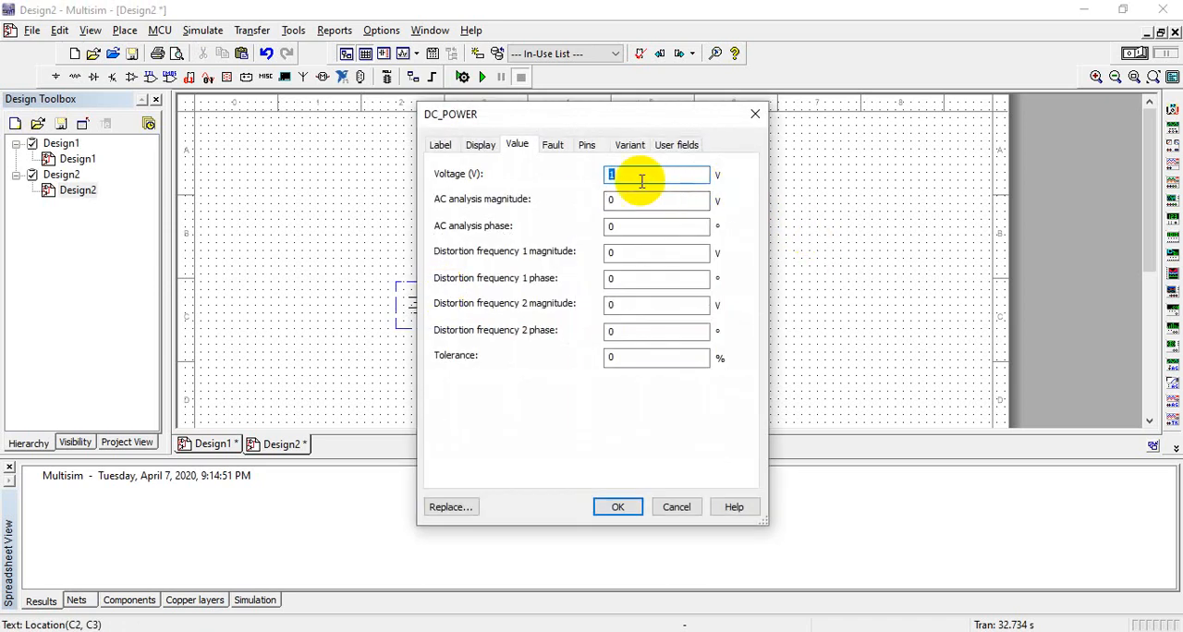
left_click(443, 149)
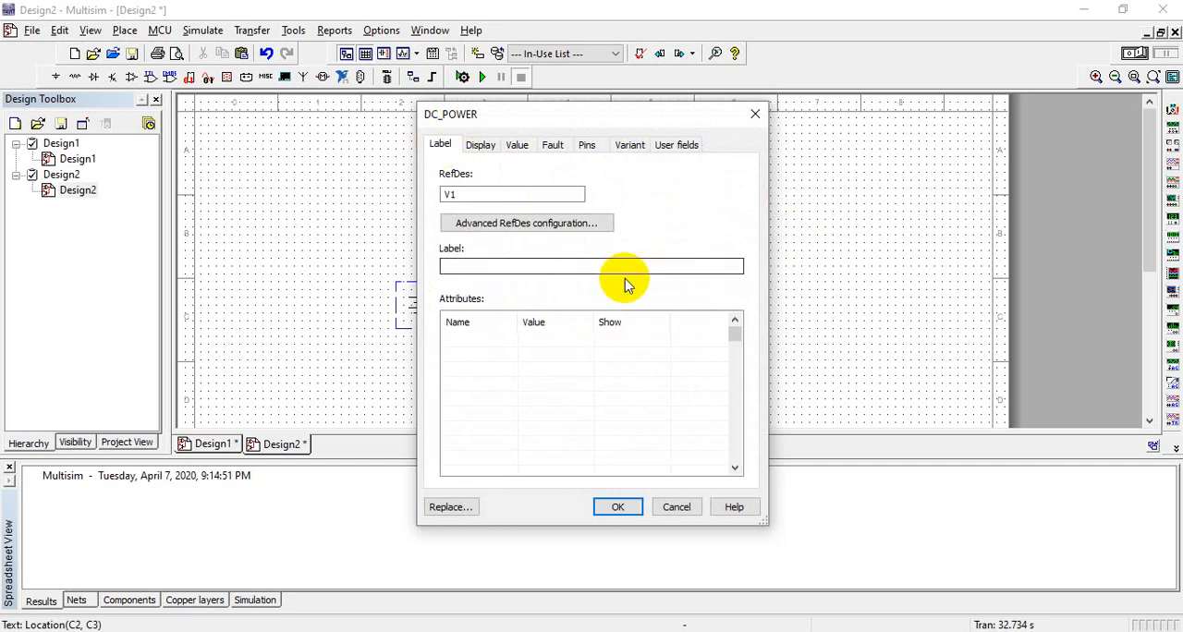
left_click(549, 195)
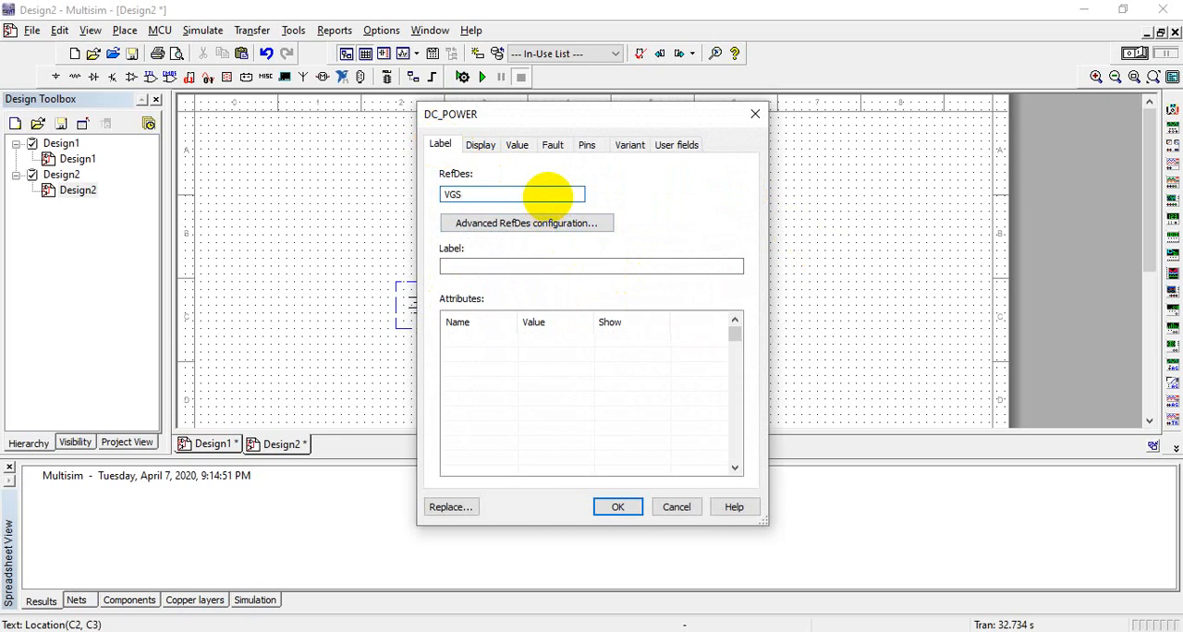
left_click(621, 506)
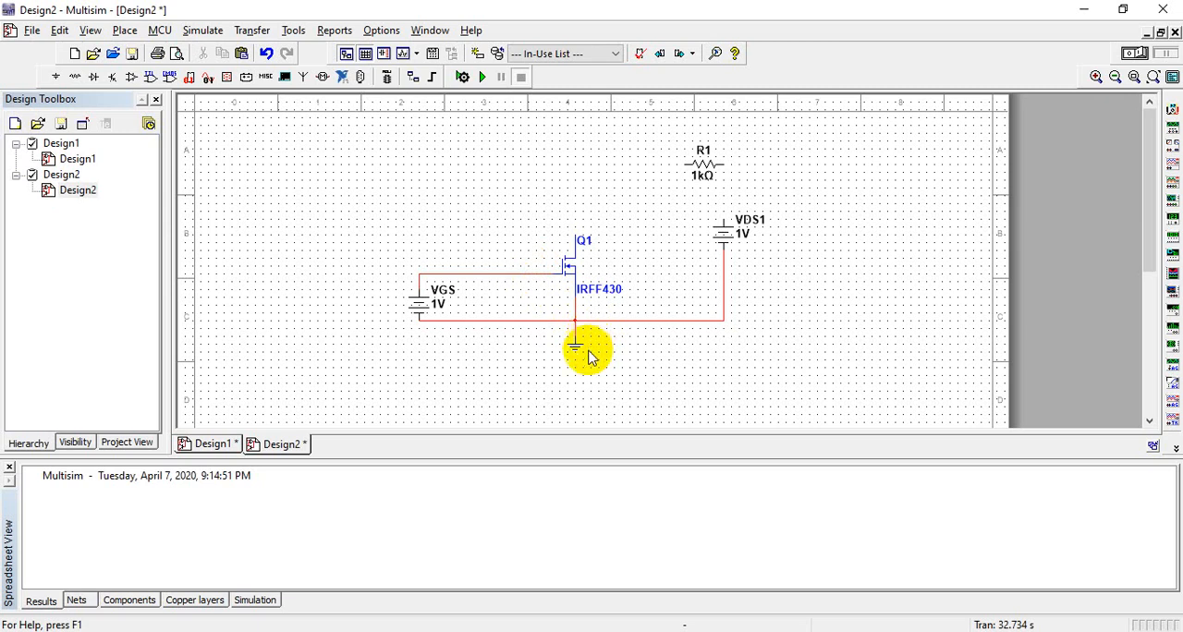
Step: Switch to the lab manual PDF and review the Experiment B procedure, then the Figure 8-1 N-MOS connection circuit in the theory section
left_click(1081, 9)
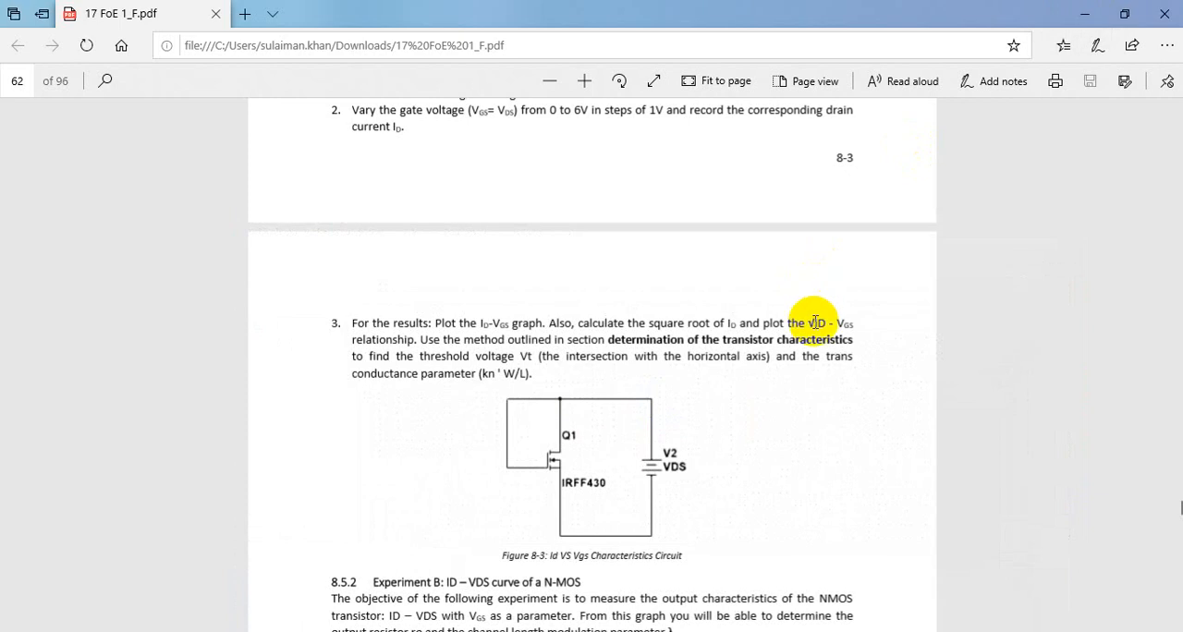
scroll(814, 322, "down", 2)
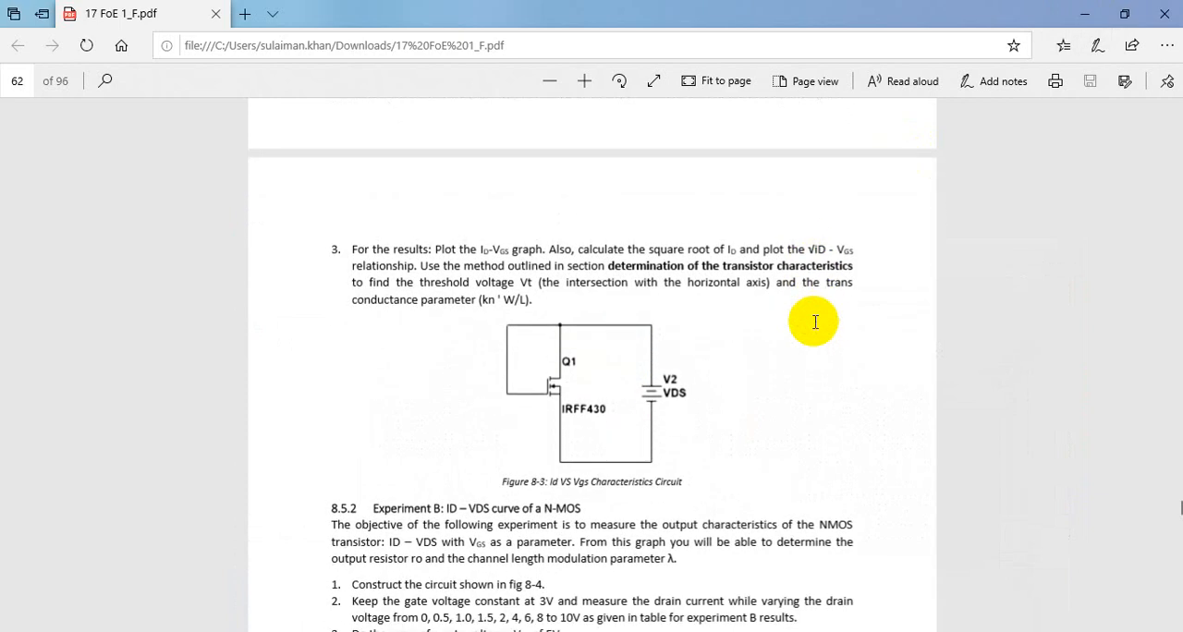
scroll(814, 323, "down", 5)
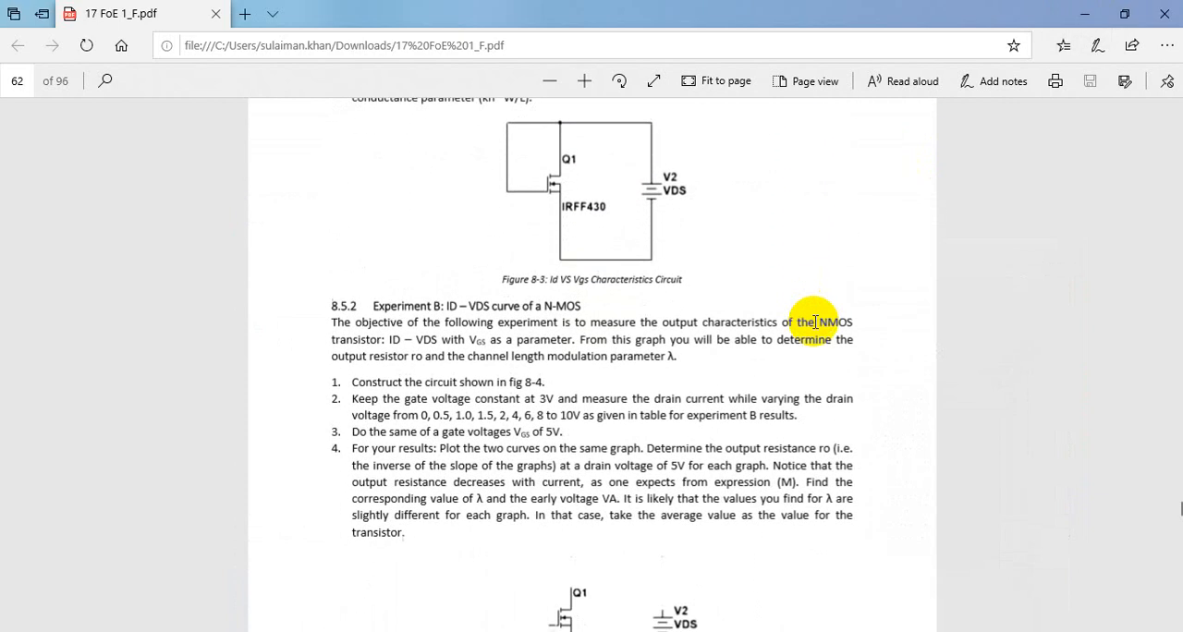
scroll(814, 322, "down", 2)
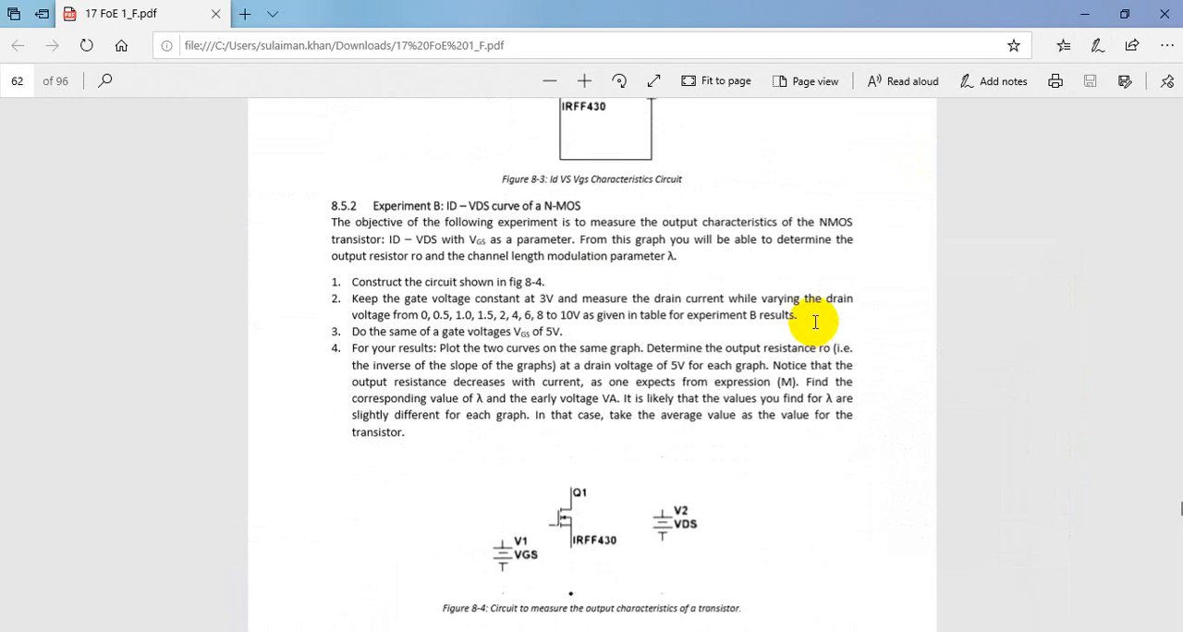
scroll(814, 322, "up", 4)
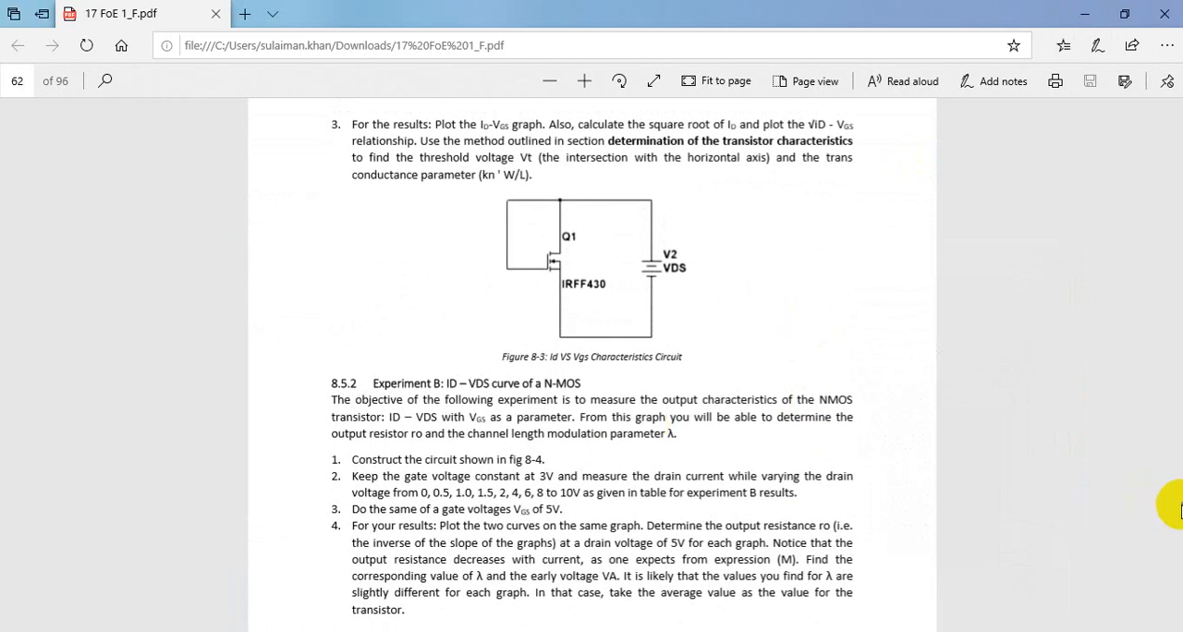
scroll(1177, 506, "up", 6)
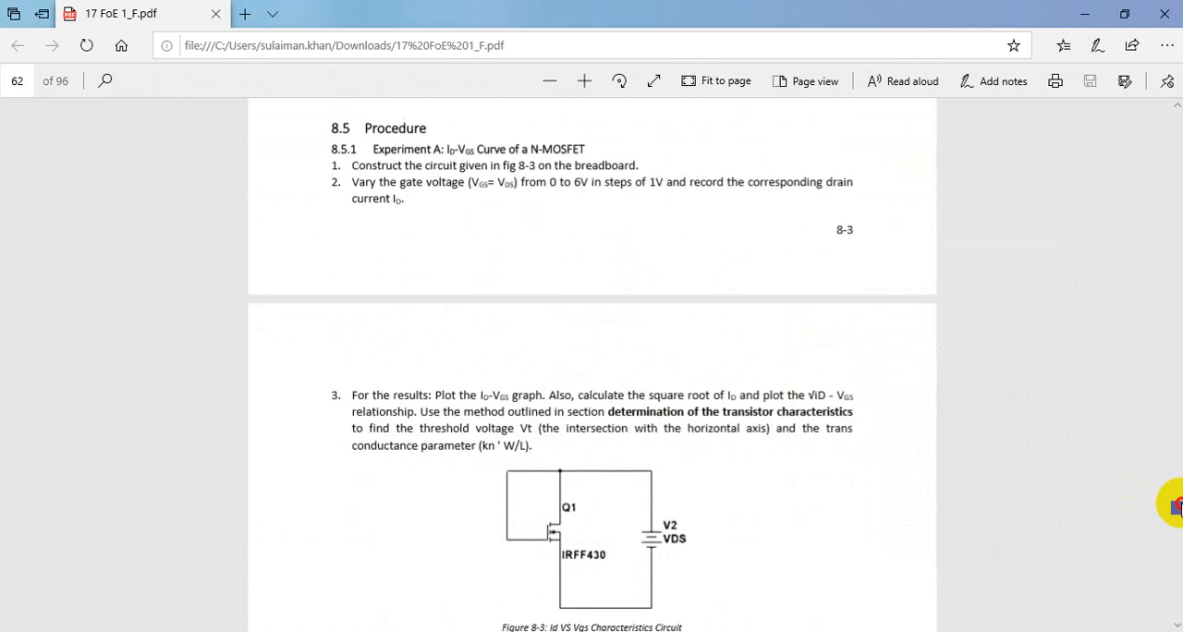
scroll(1177, 506, "up", 3)
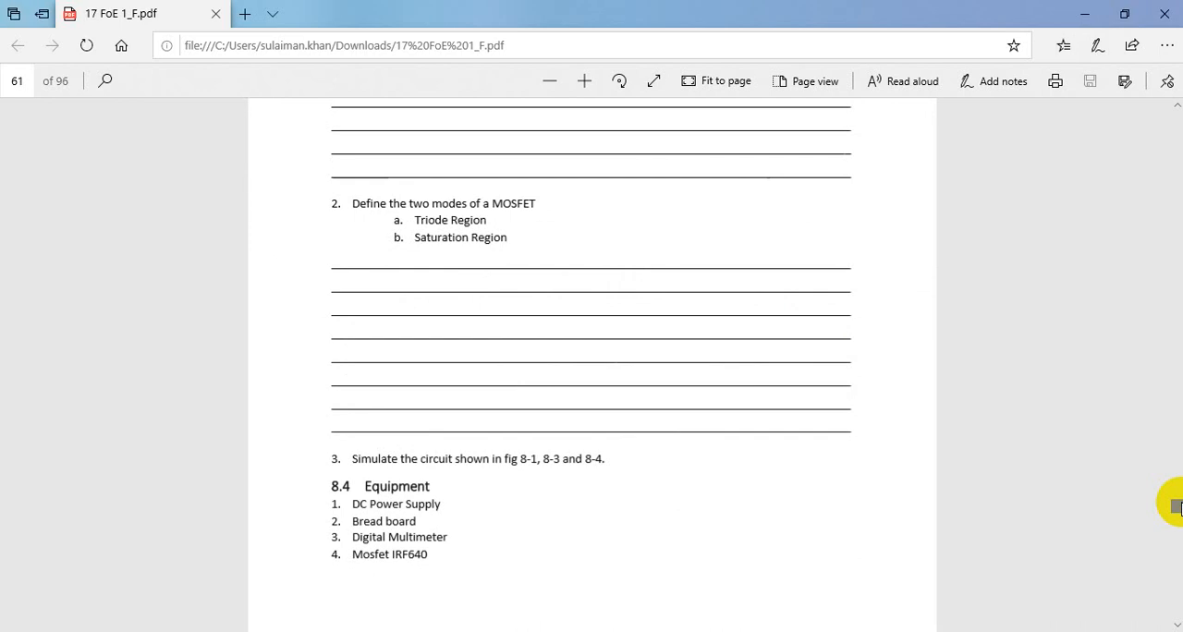
scroll(1176, 507, "up", 15)
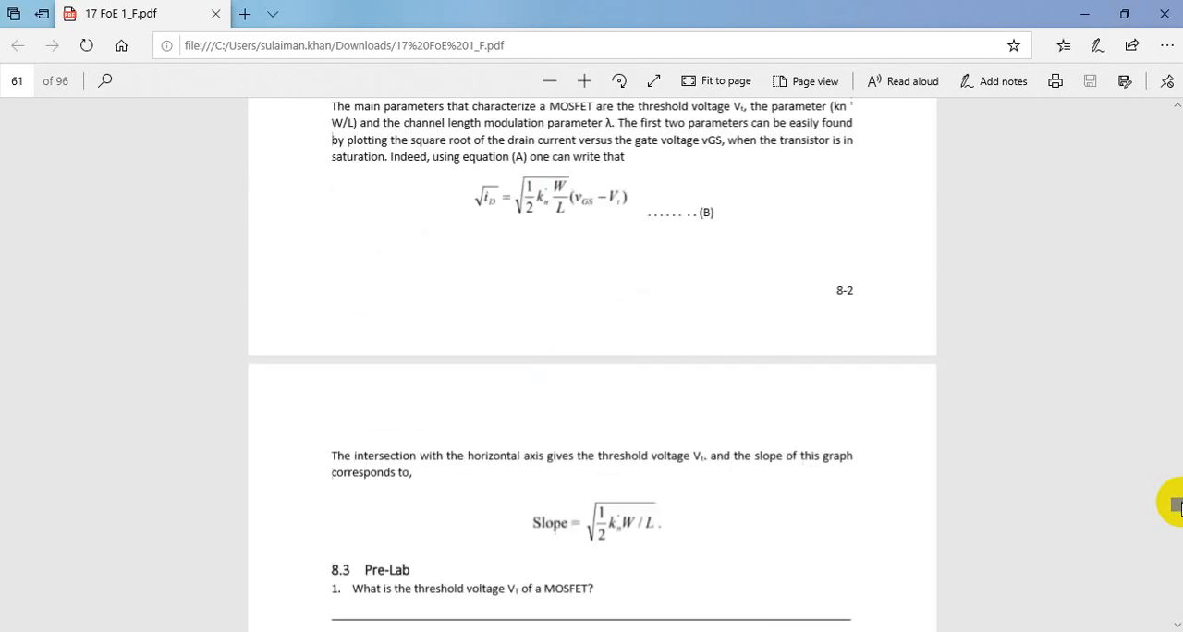
scroll(1176, 506, "up", 2)
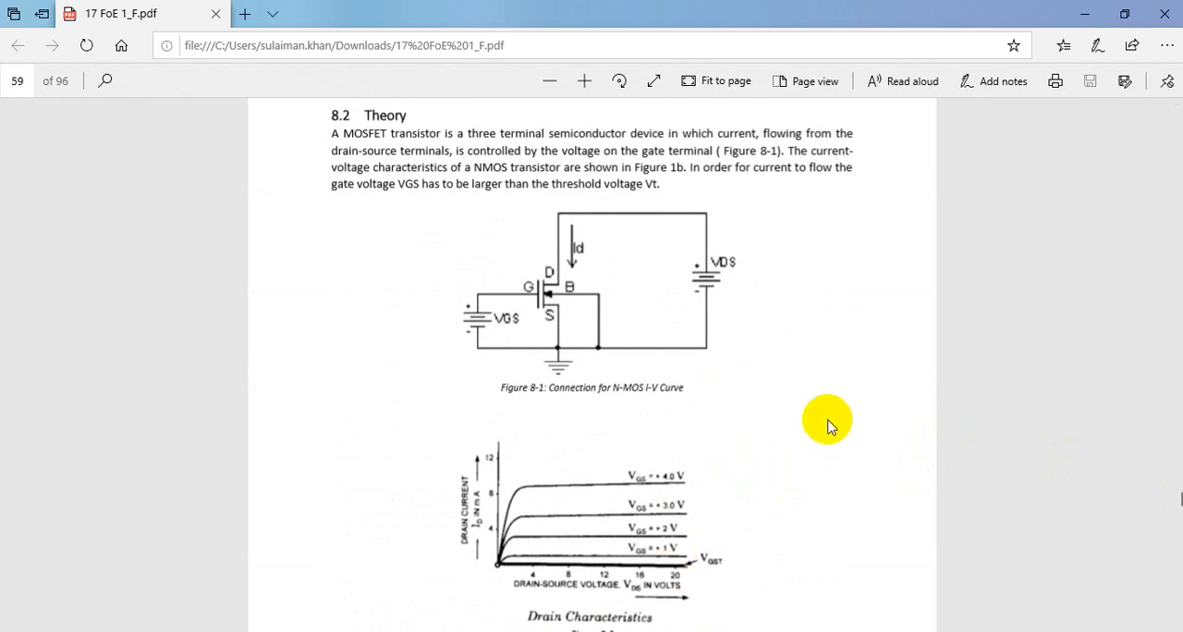
Step: Review the drain characteristics figure, the Figure 8-4 circuit and the Experiment A results table in the lab manual
scroll(827, 423, "down", 1)
scroll(827, 423, "down", 3)
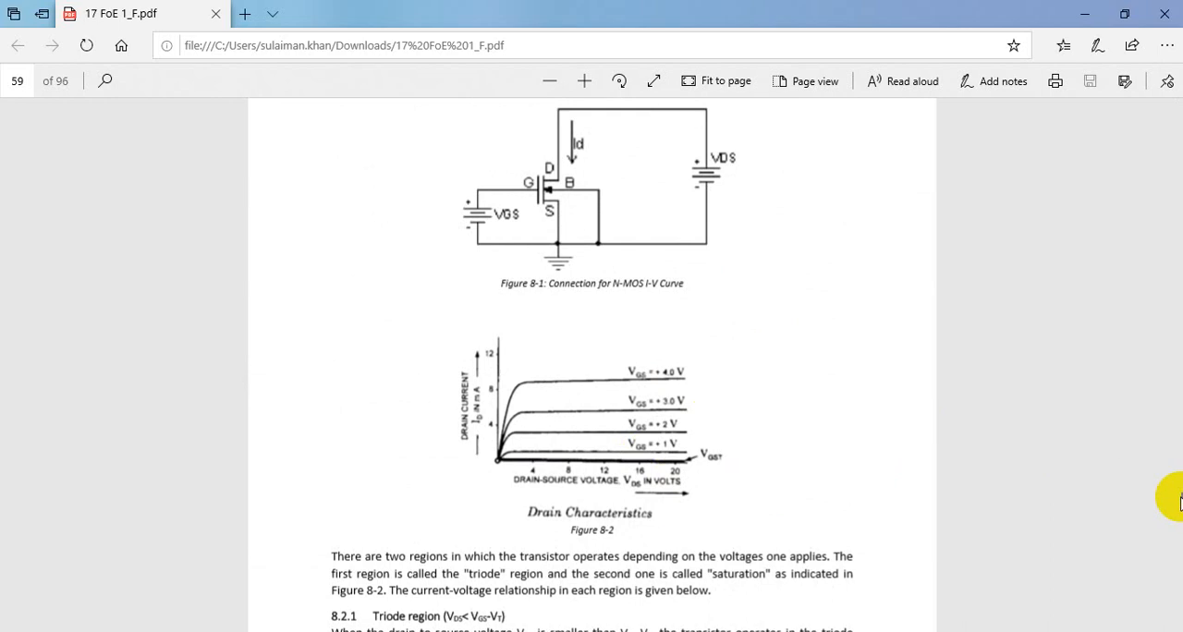
scroll(1177, 500, "down", 15)
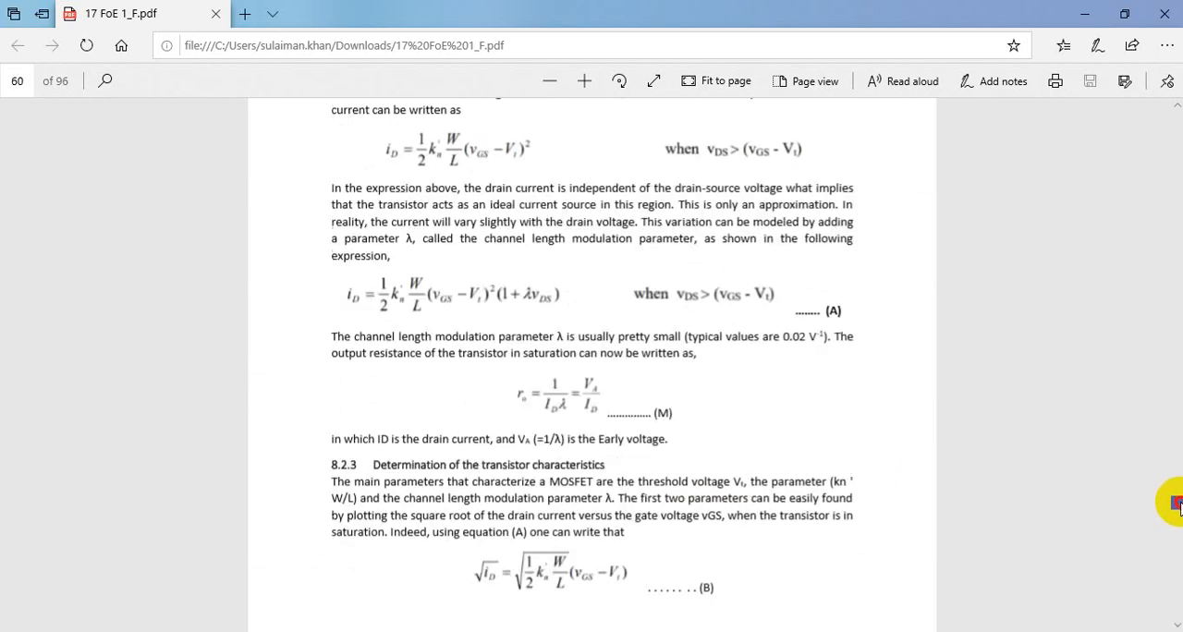
scroll(1176, 504, "down", 10)
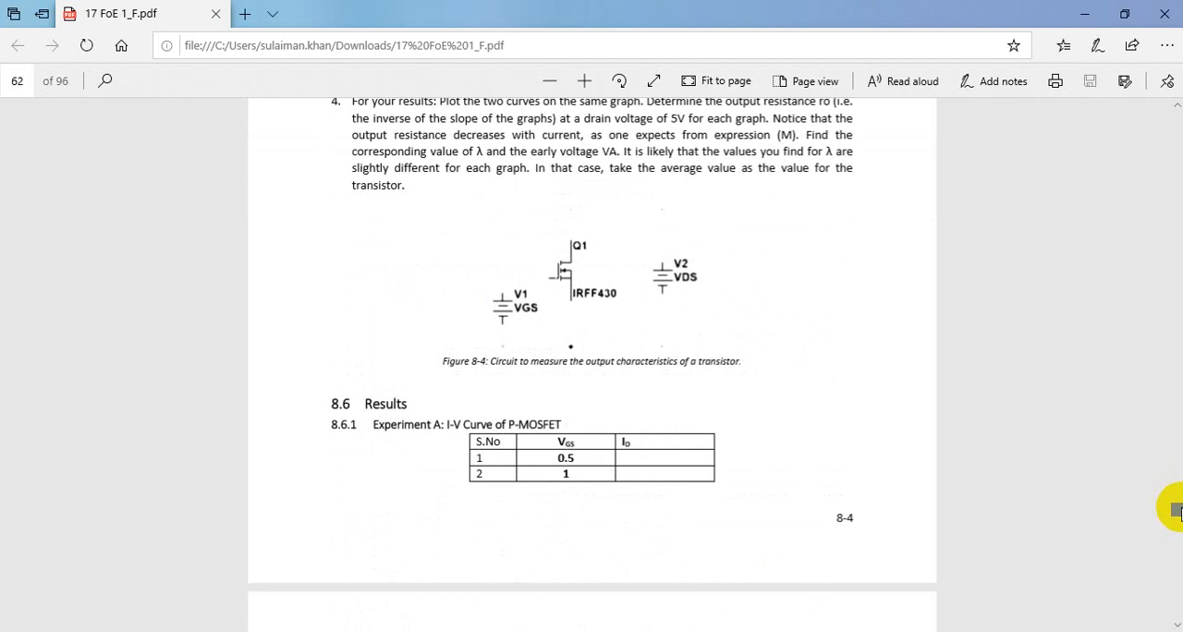
scroll(1176, 511, "down", 3)
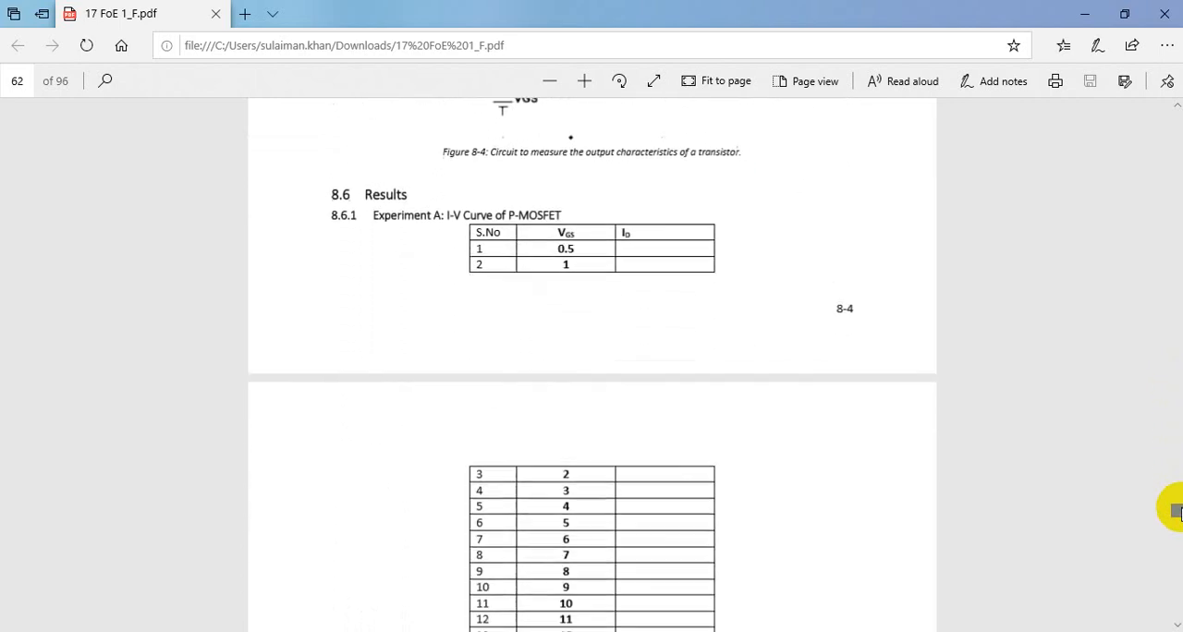
scroll(1176, 511, "down", 2)
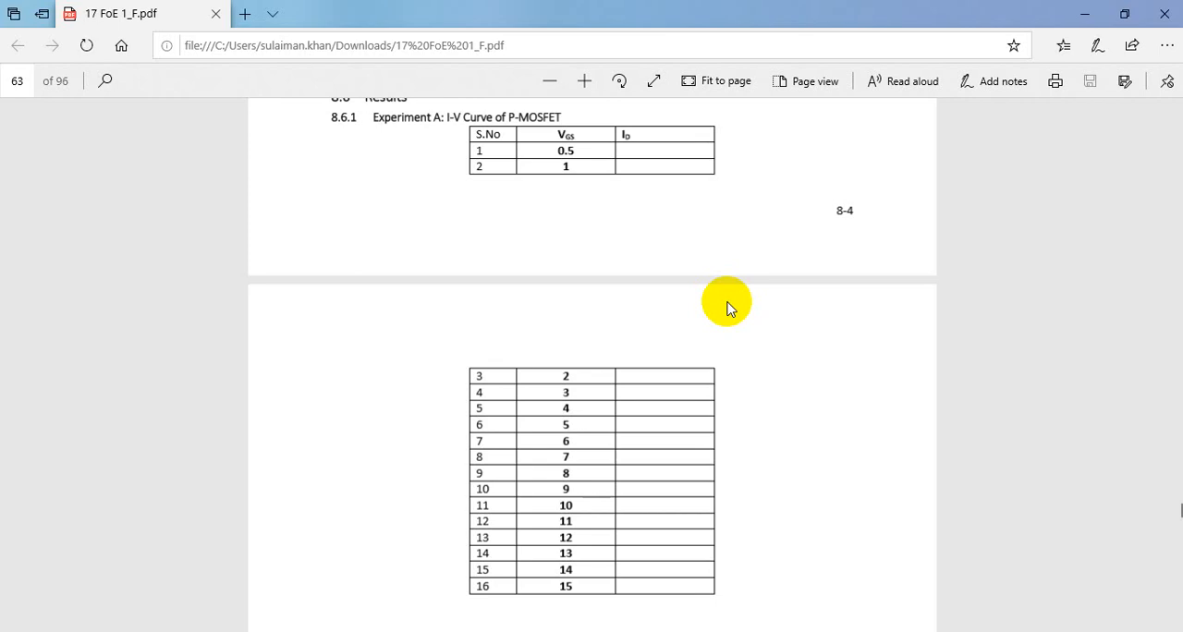
scroll(727, 307, "down", 5)
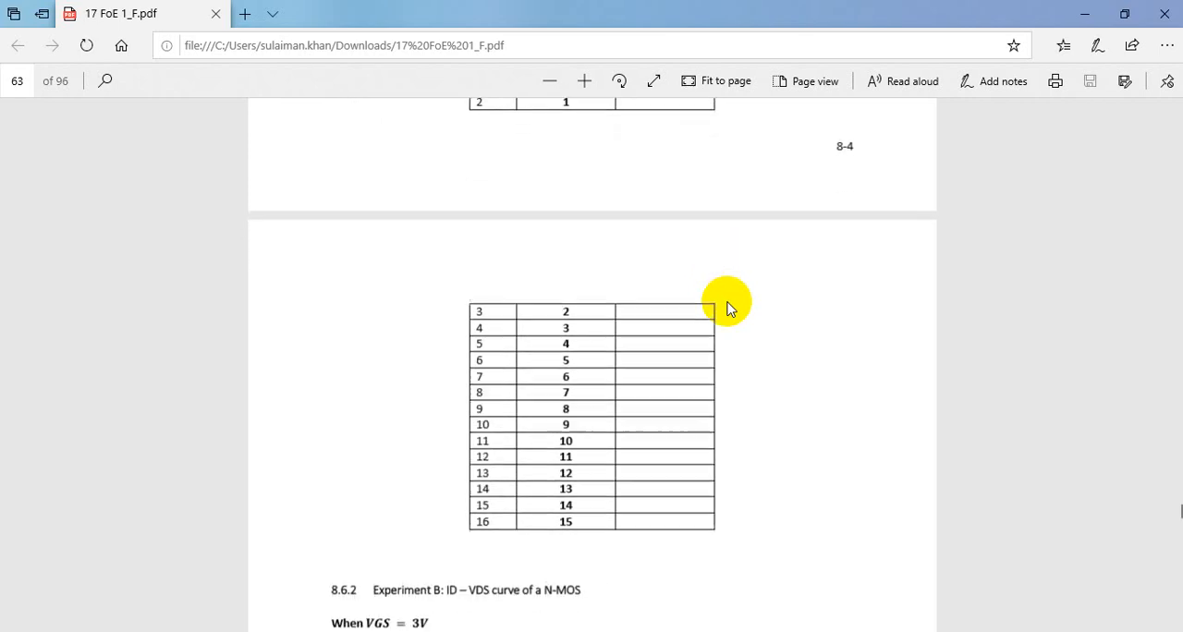
Step: Examine the Experiment B ID-VDS results tables for VGS = 3 V and VGS = 5 V in the lab manual
scroll(727, 308, "down", 5)
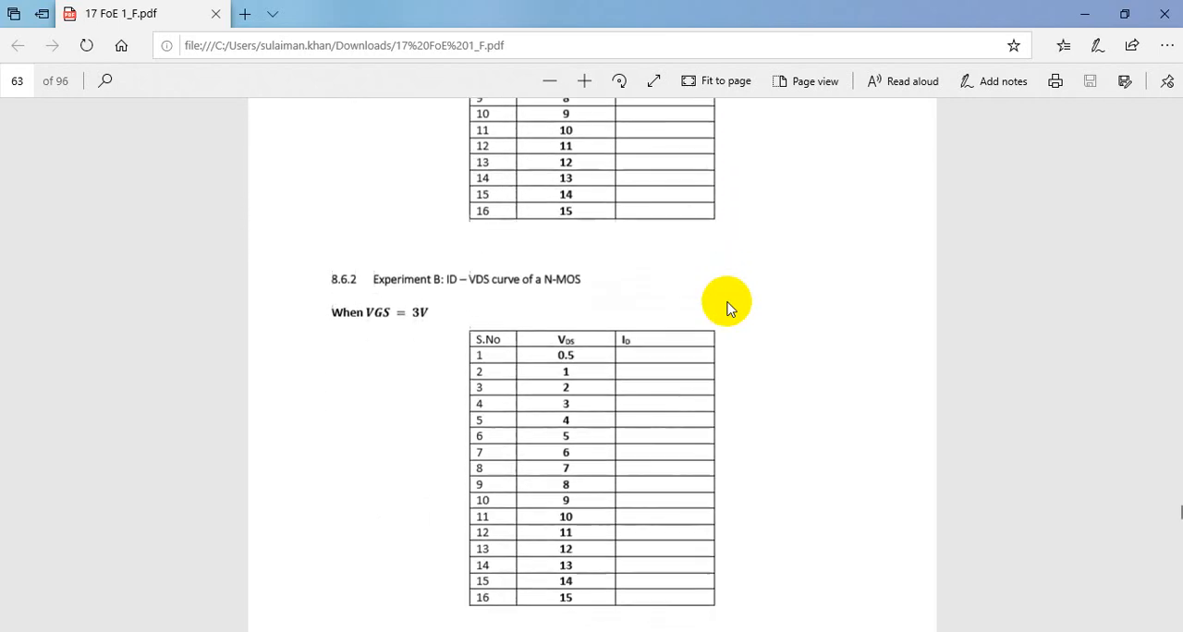
scroll(726, 307, "down", 2)
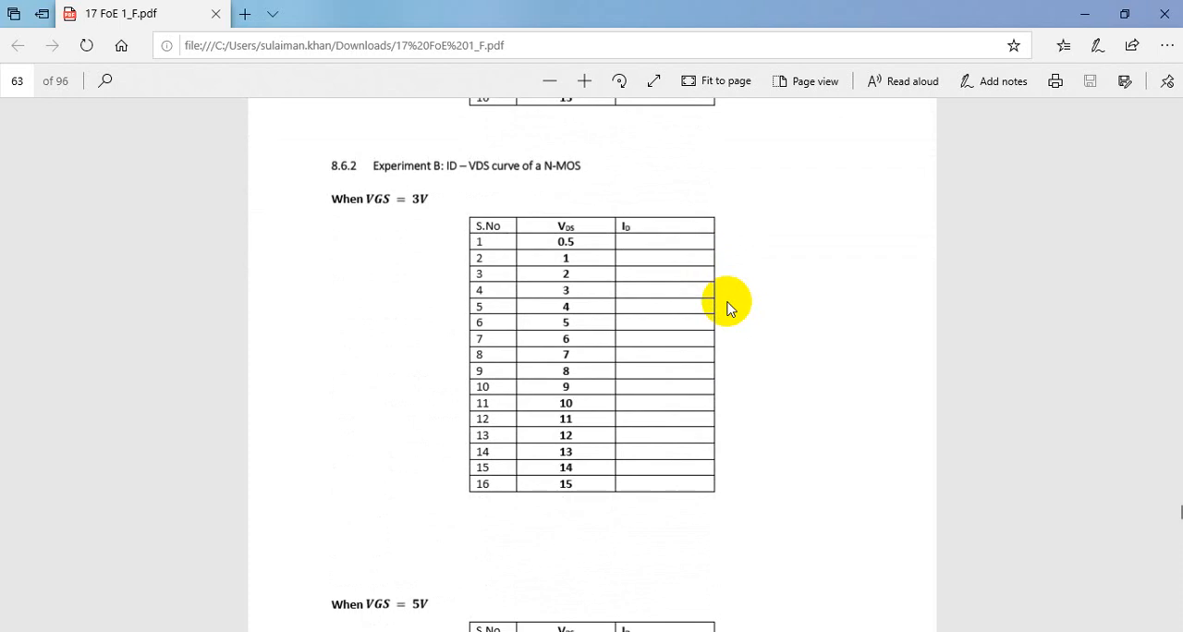
scroll(726, 308, "down", 3)
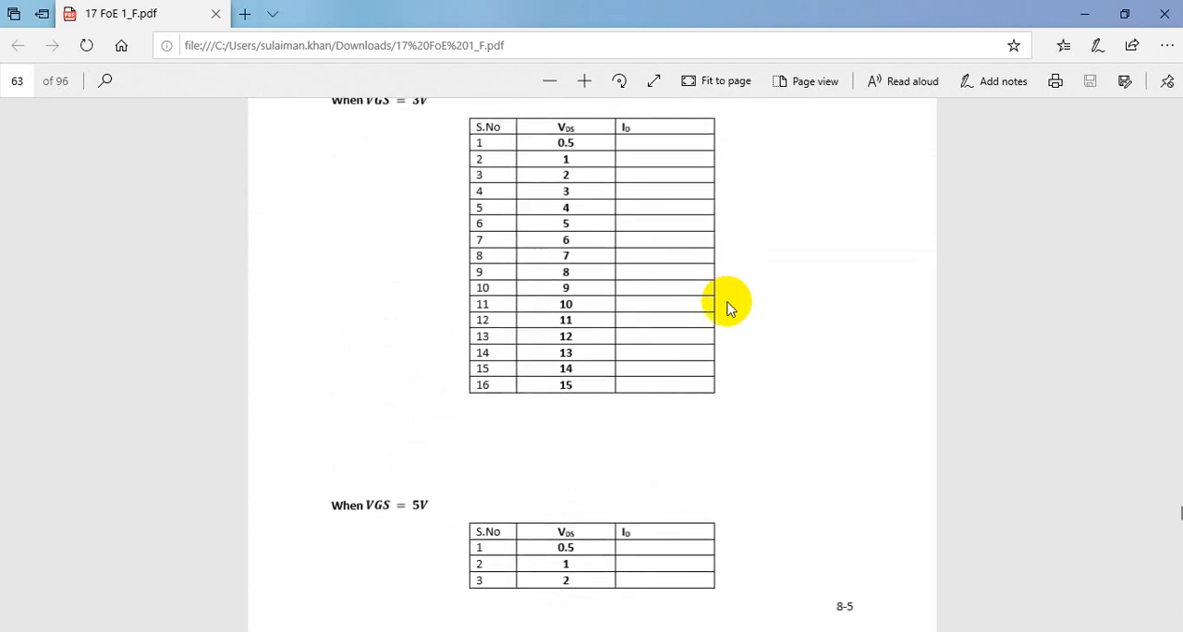
scroll(726, 307, "down", 3)
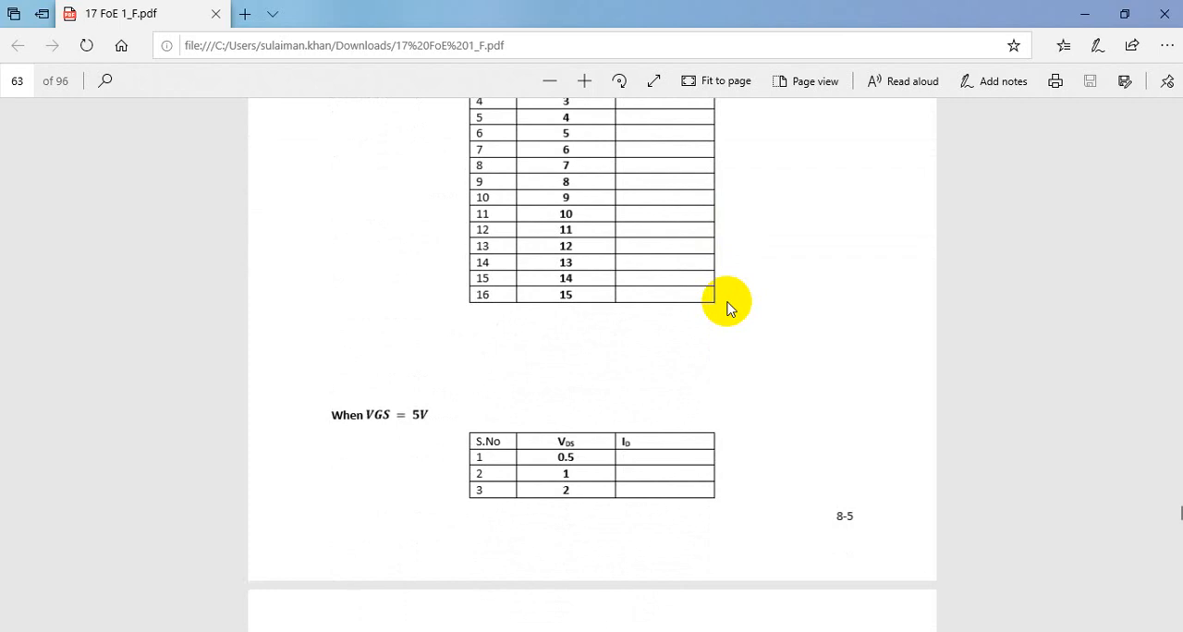
scroll(726, 308, "up", 5)
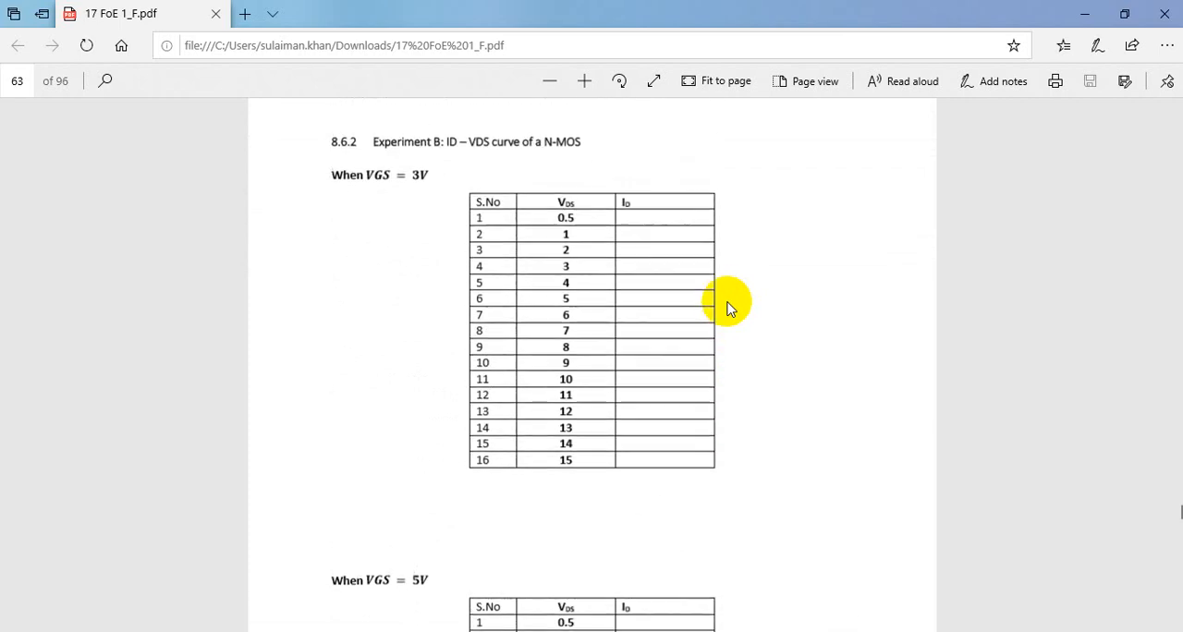
scroll(726, 308, "down", 6)
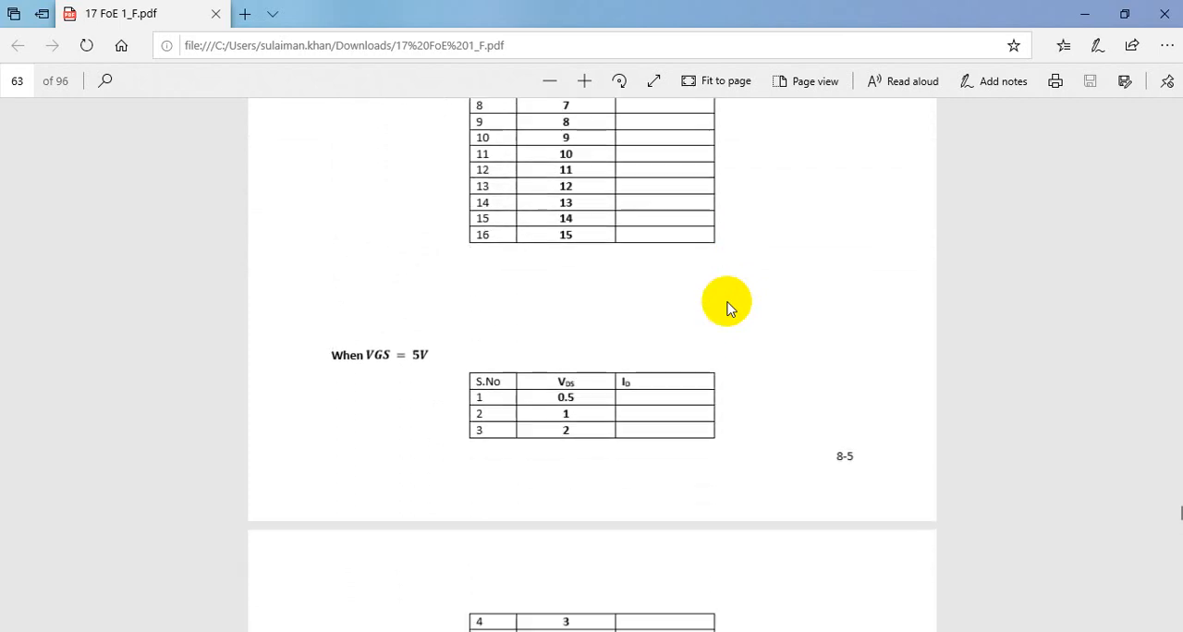
scroll(726, 308, "down", 8)
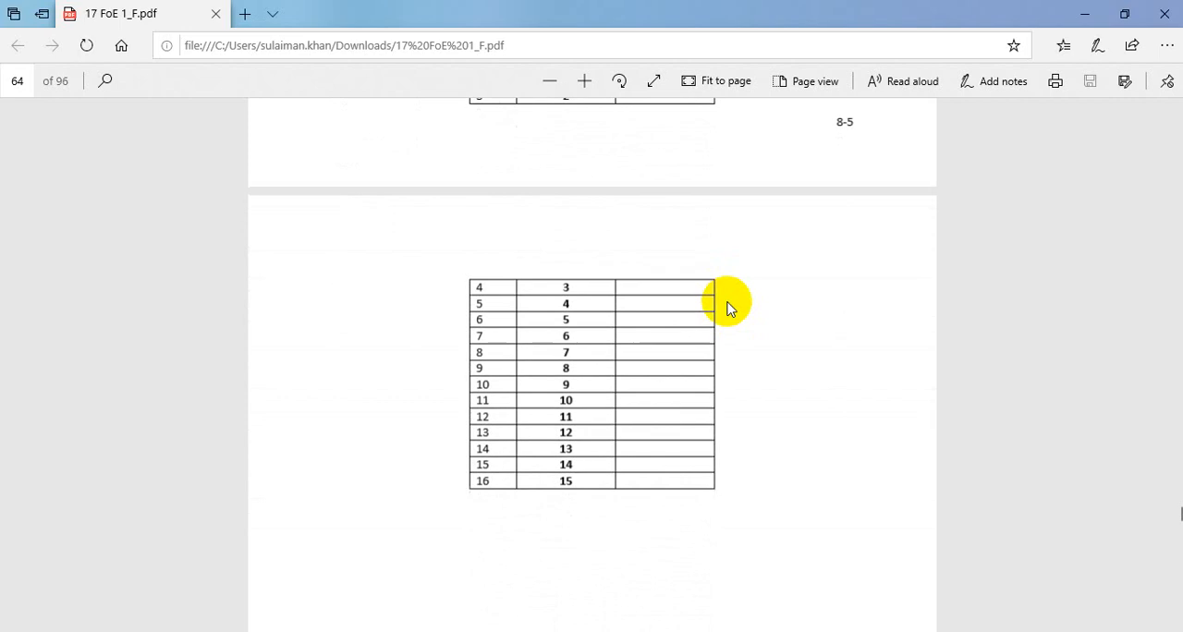
scroll(726, 308, "down", 5)
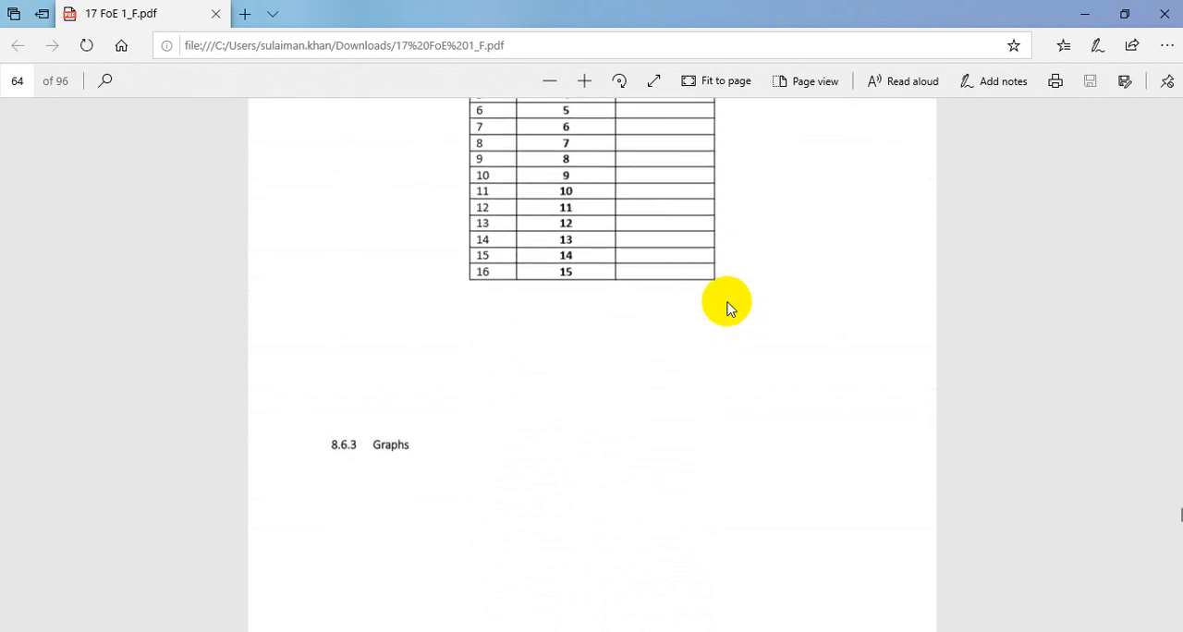
scroll(726, 307, "up", 5)
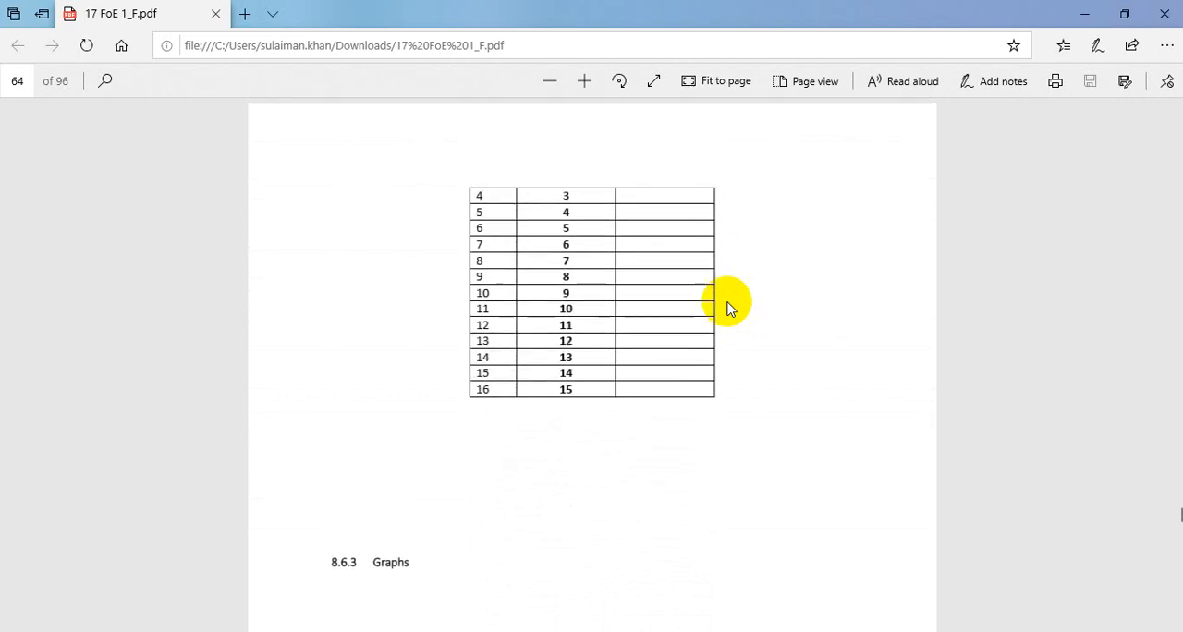
scroll(727, 307, "up", 8)
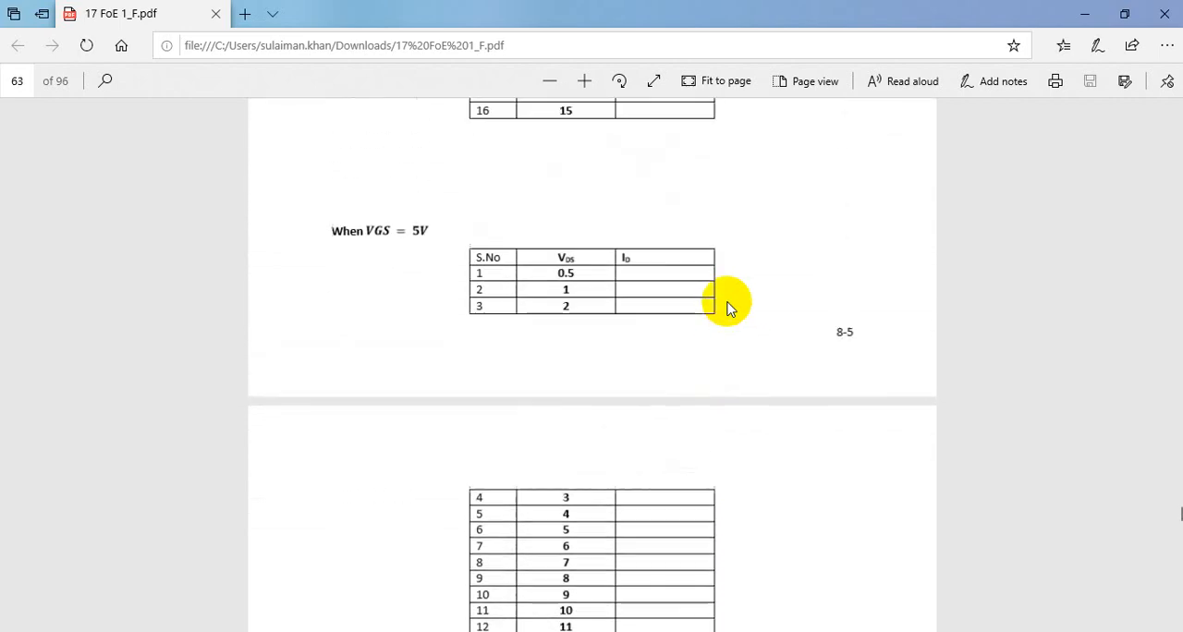
scroll(726, 307, "up", 7)
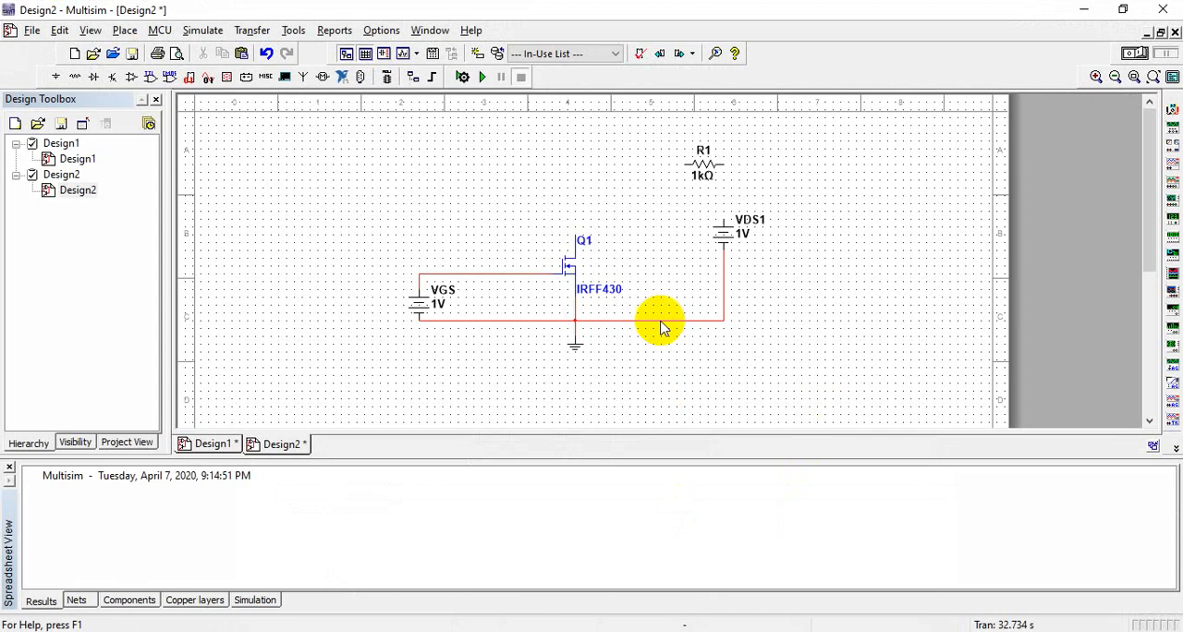
Step: Back in the Multisim schematic, delete resistor R1 and wire VDS1's positive terminal directly to Q1's drain
left_click(704, 164)
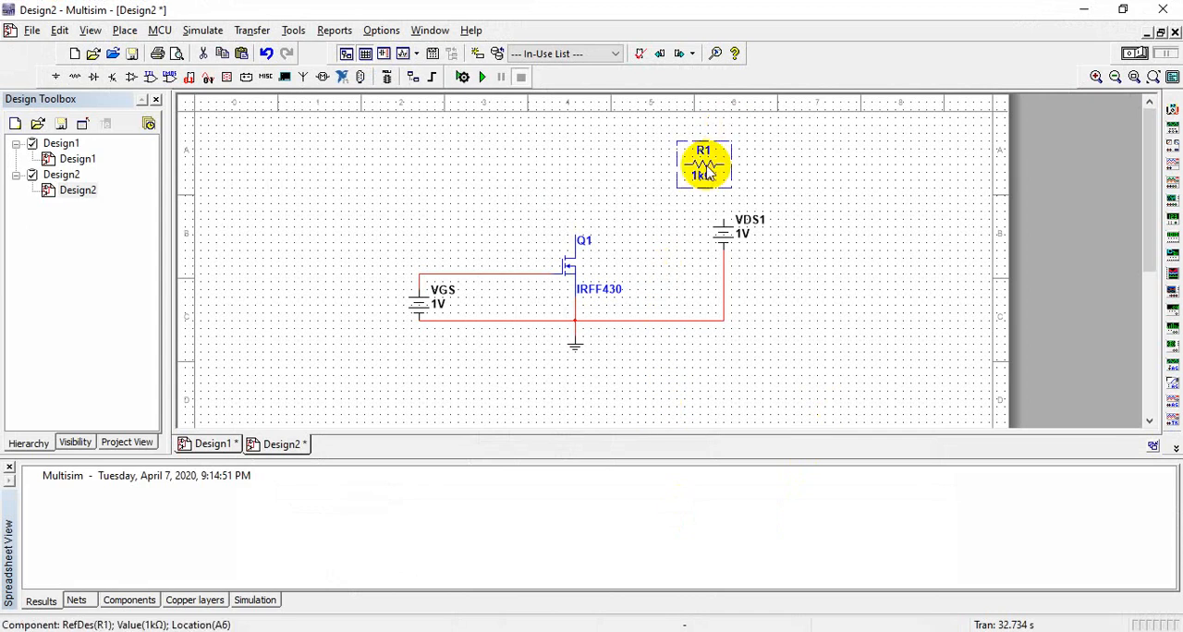
key("Delete")
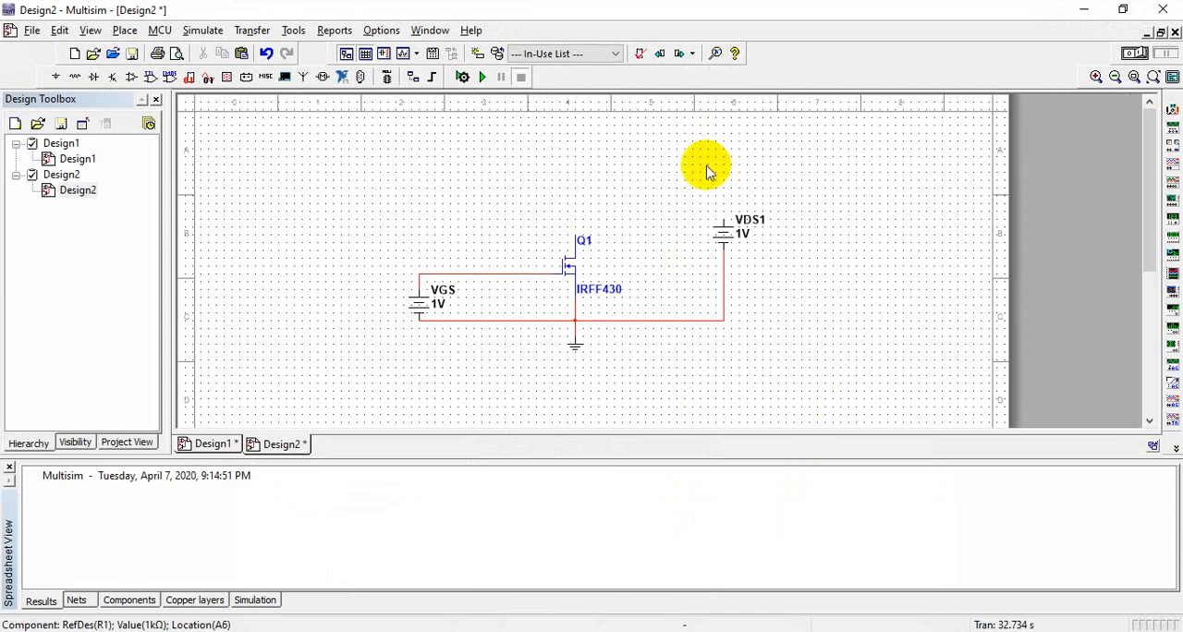
left_click(723, 213)
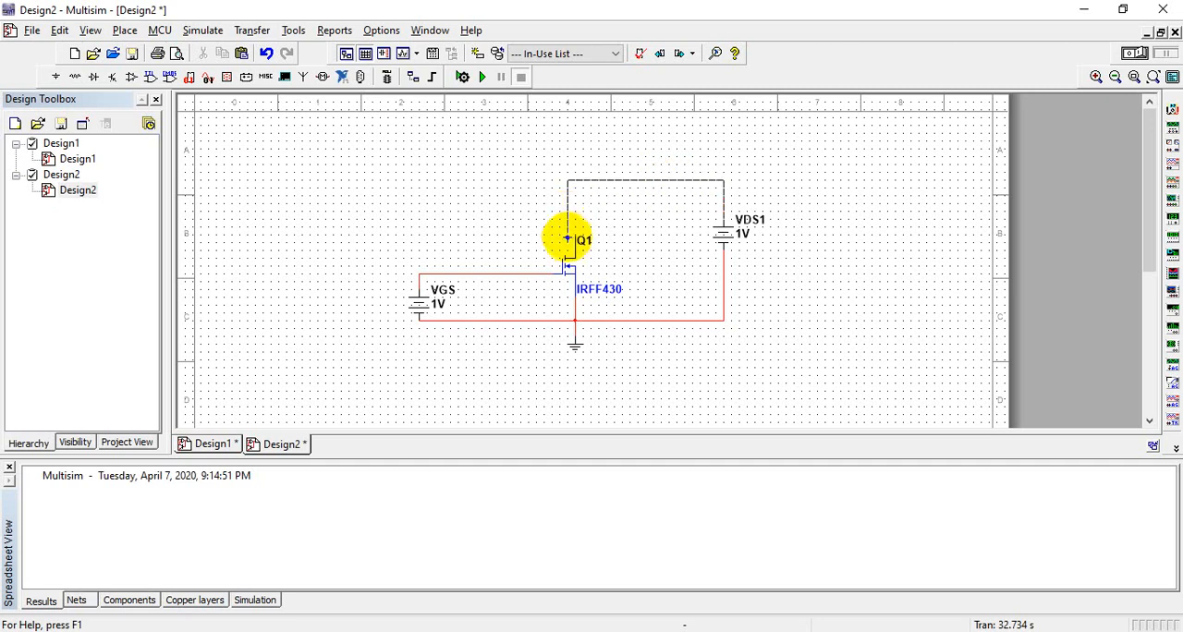
left_click(575, 226)
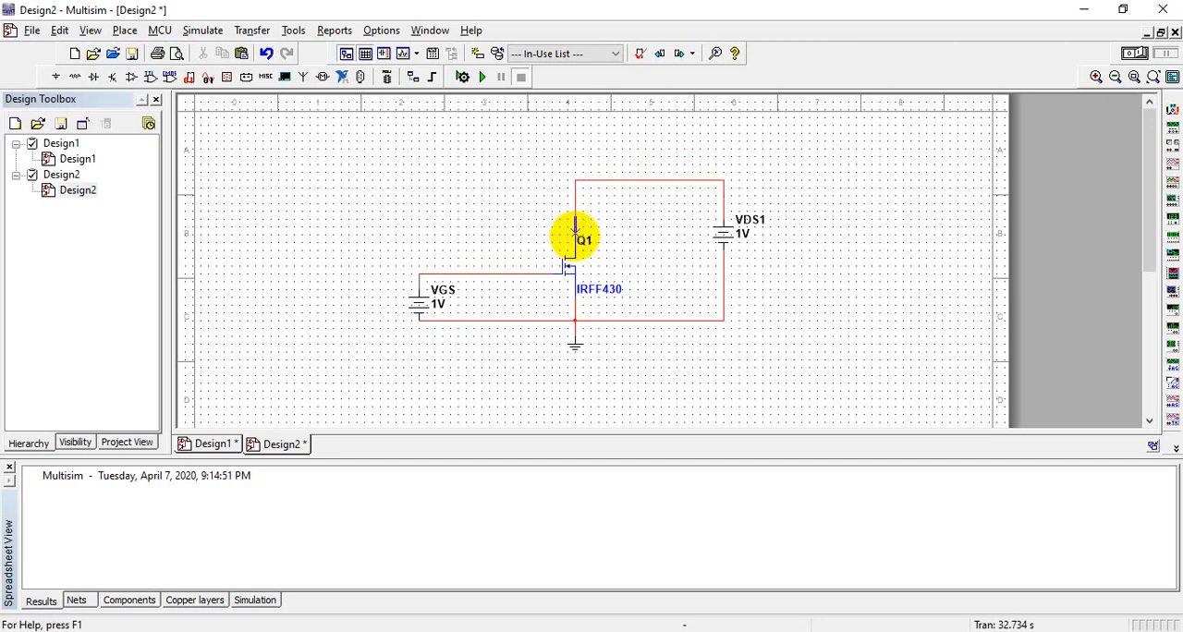
Step: Set the voltage of the gate source VGS to 3 V
double_click(434, 308)
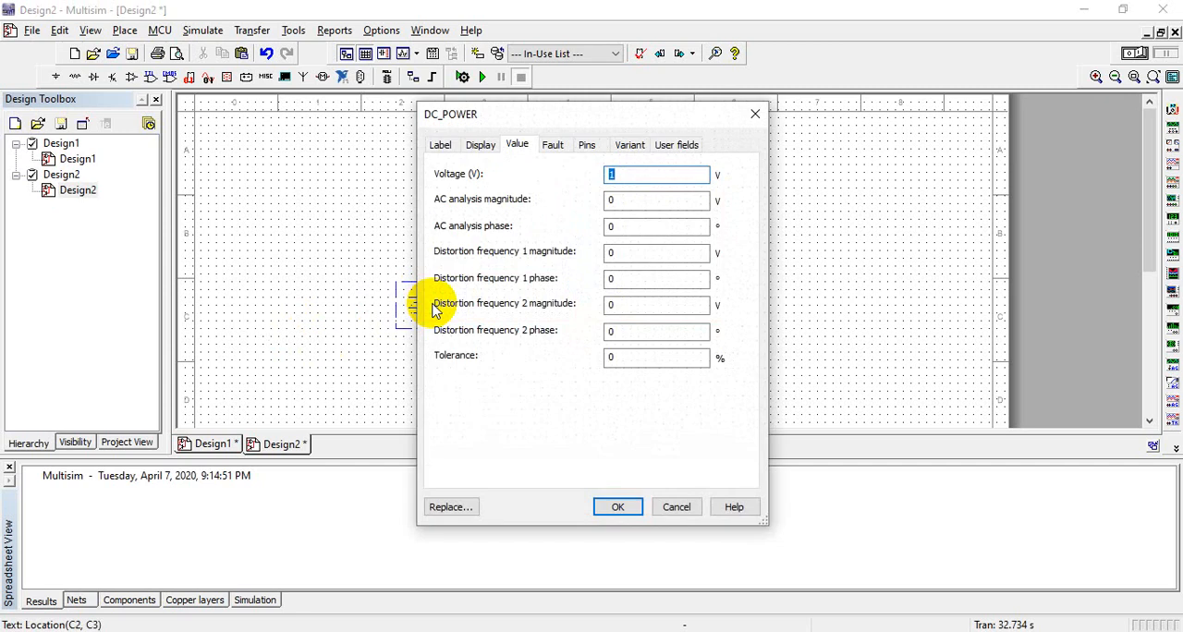
type("3")
key("Return")
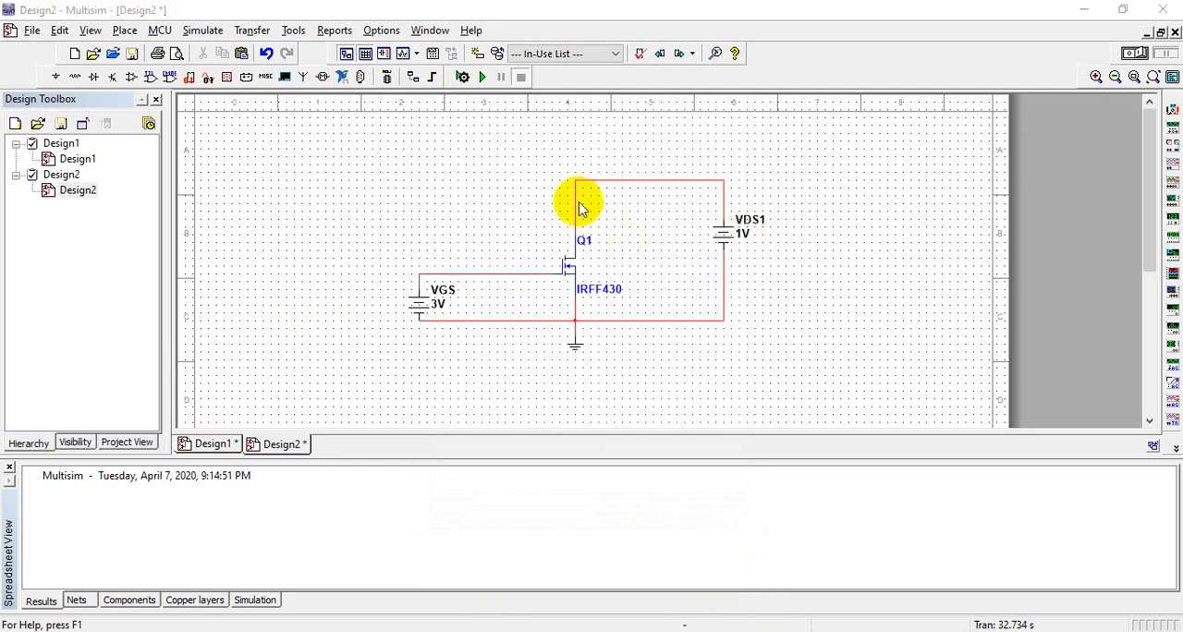
Step: Replace the wire between Q1's drain and VDS1 with a multimeter, connecting its positive lead to the drain and negative lead to VDS1's positive terminal
left_click(575, 197)
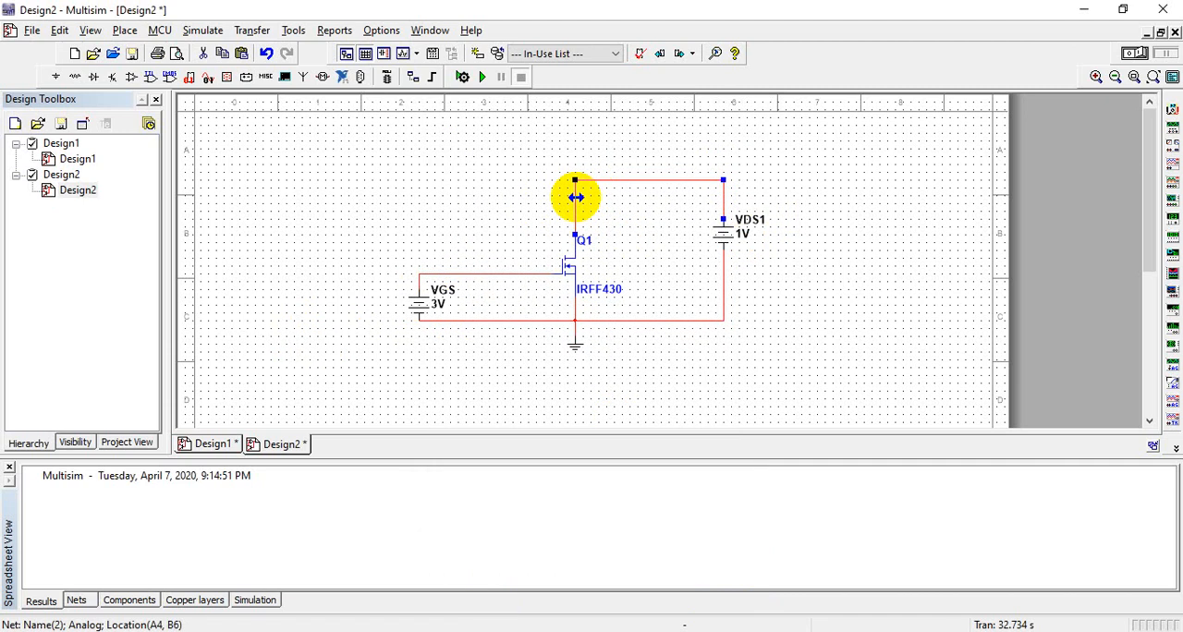
key("Delete")
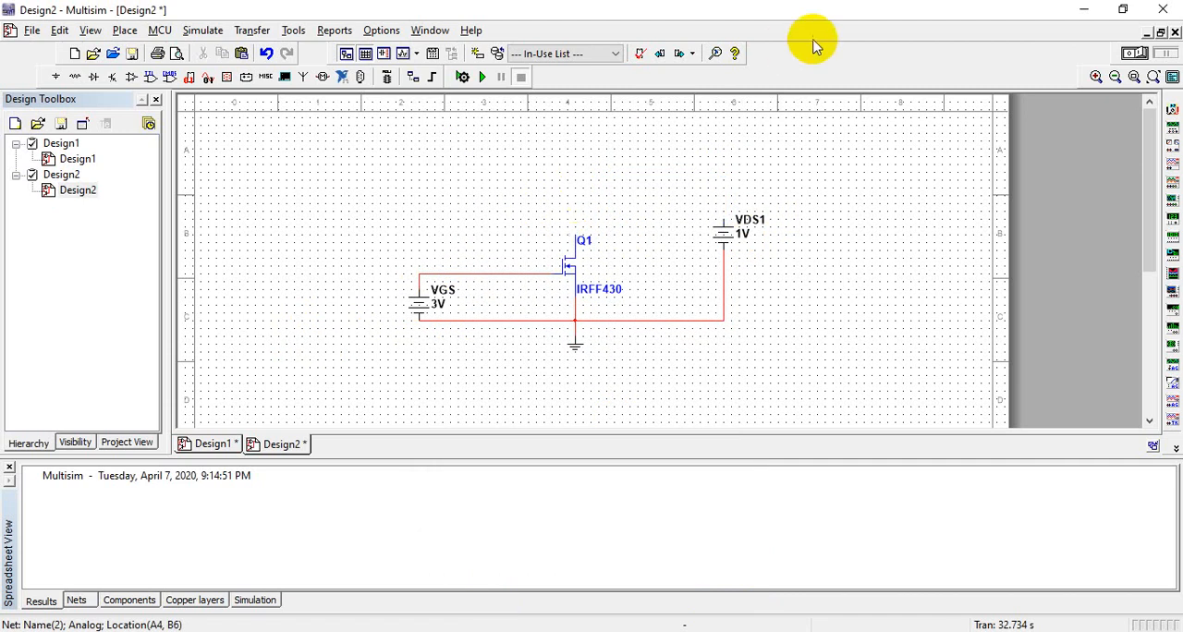
left_click(1171, 109)
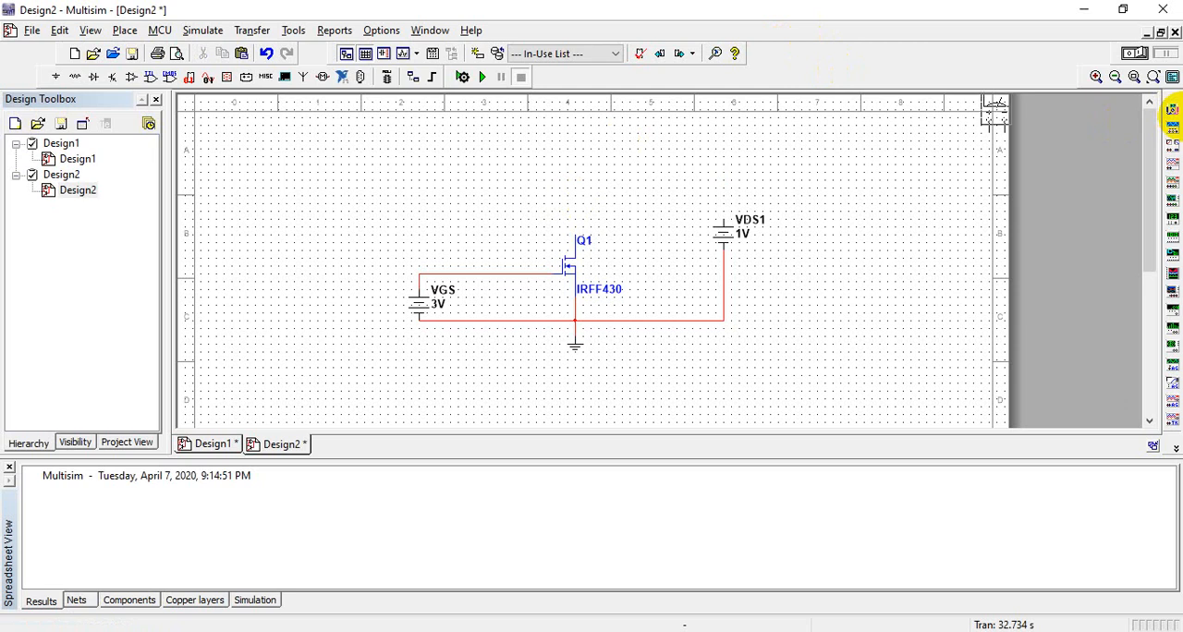
left_click(599, 178)
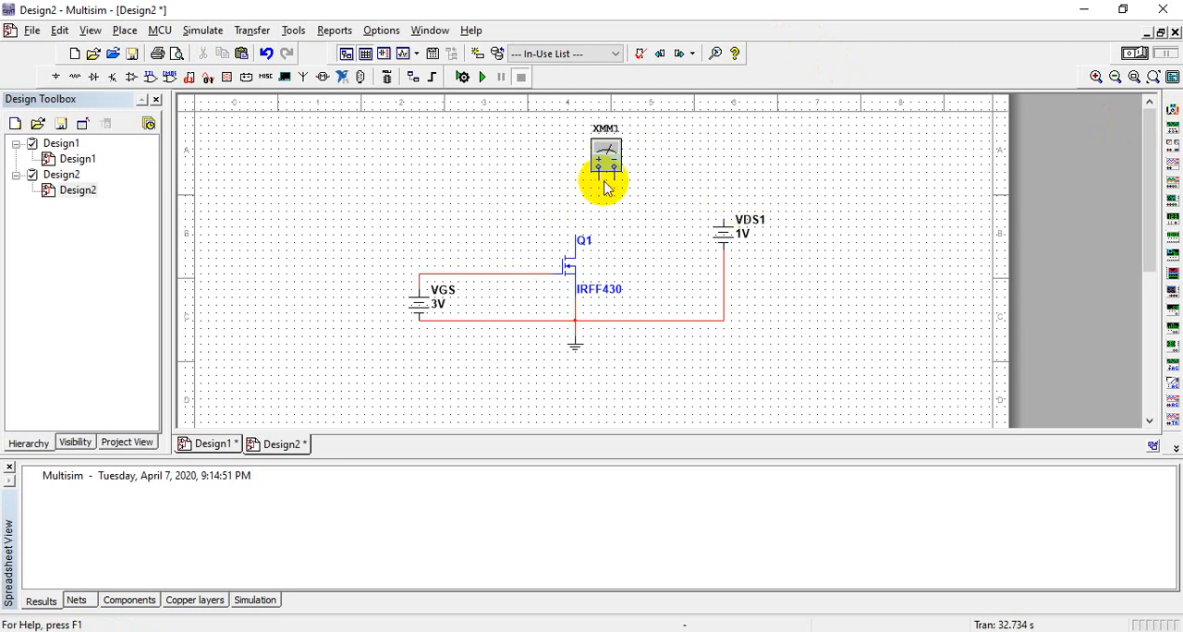
left_click(596, 180)
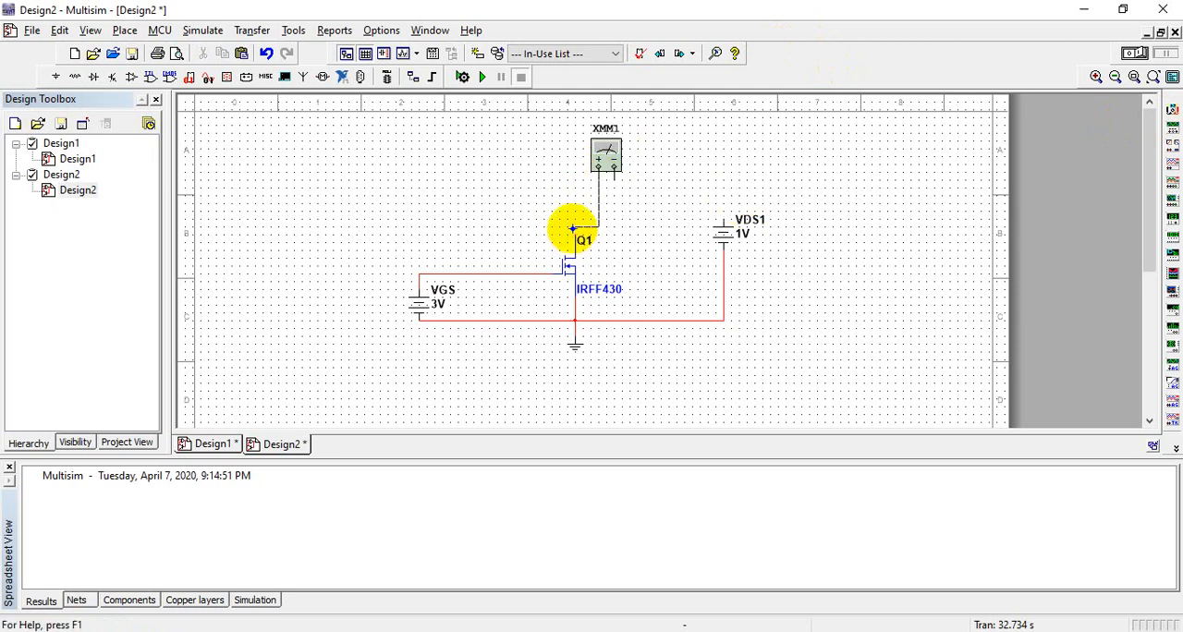
left_click(573, 231)
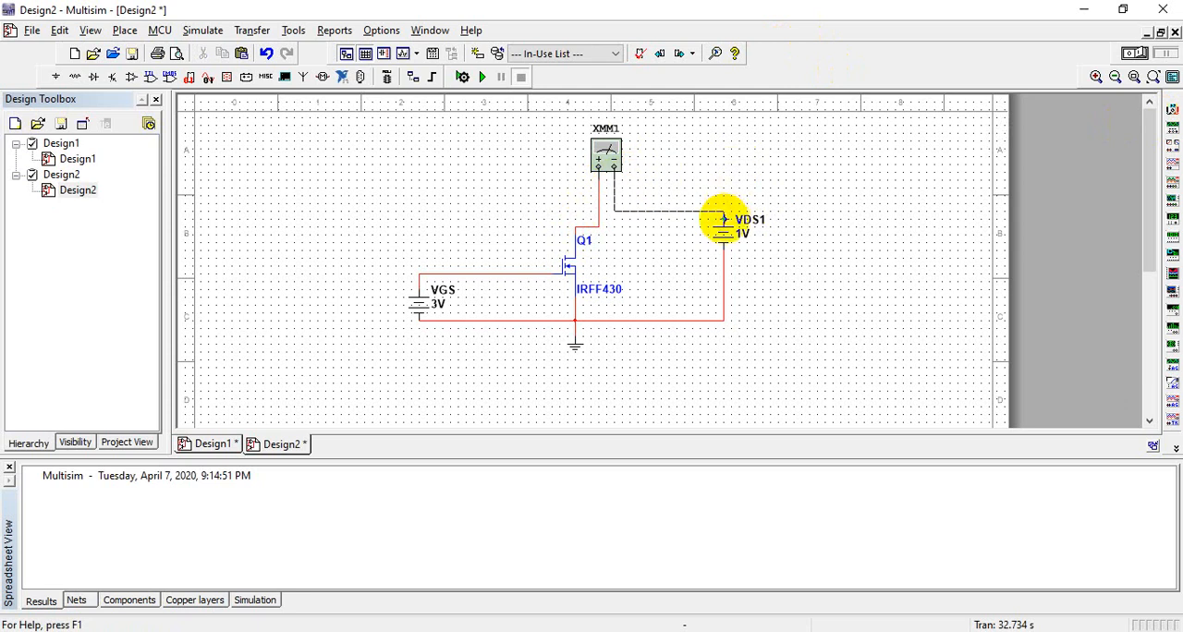
left_click(723, 211)
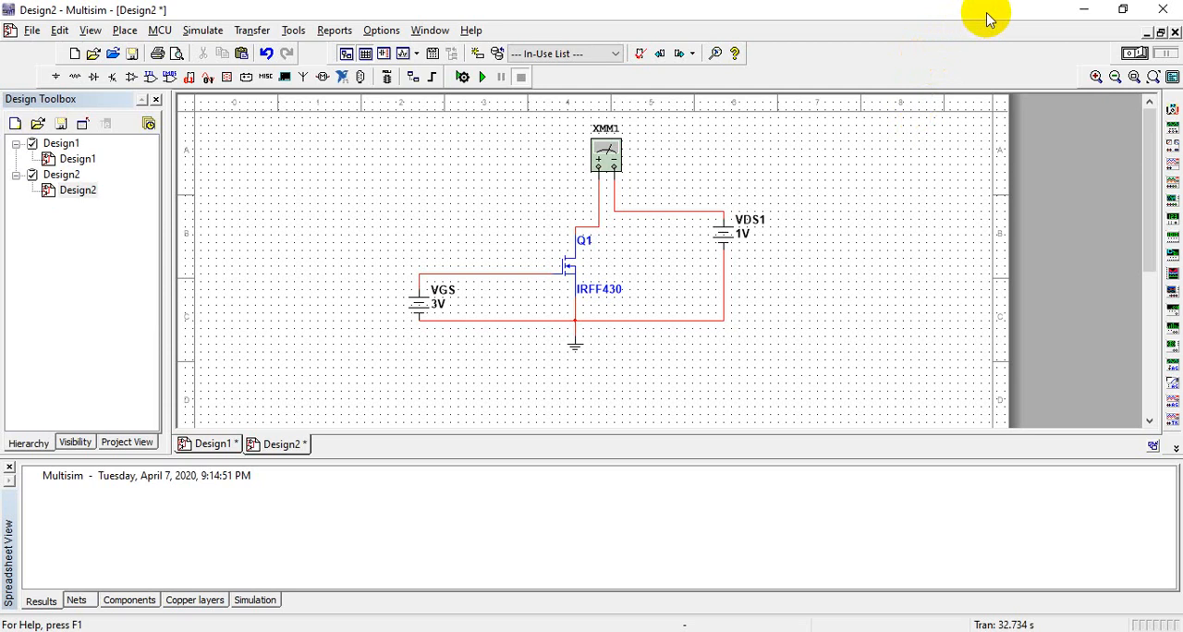
left_click_drag(969, 24, 8, 217)
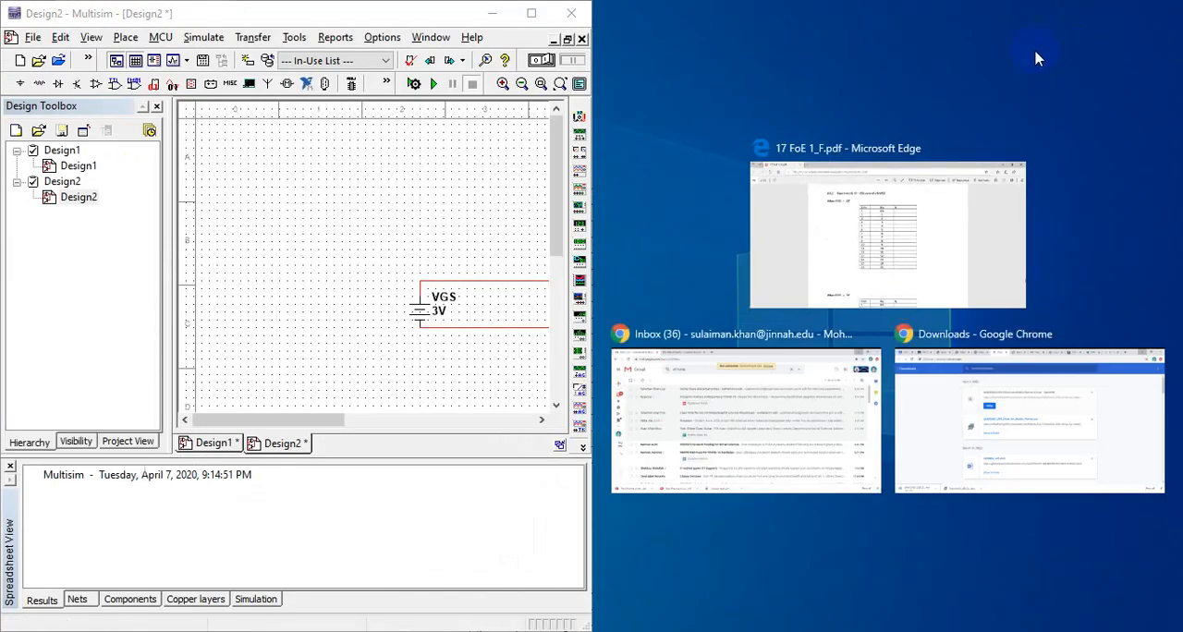
left_click(684, 194)
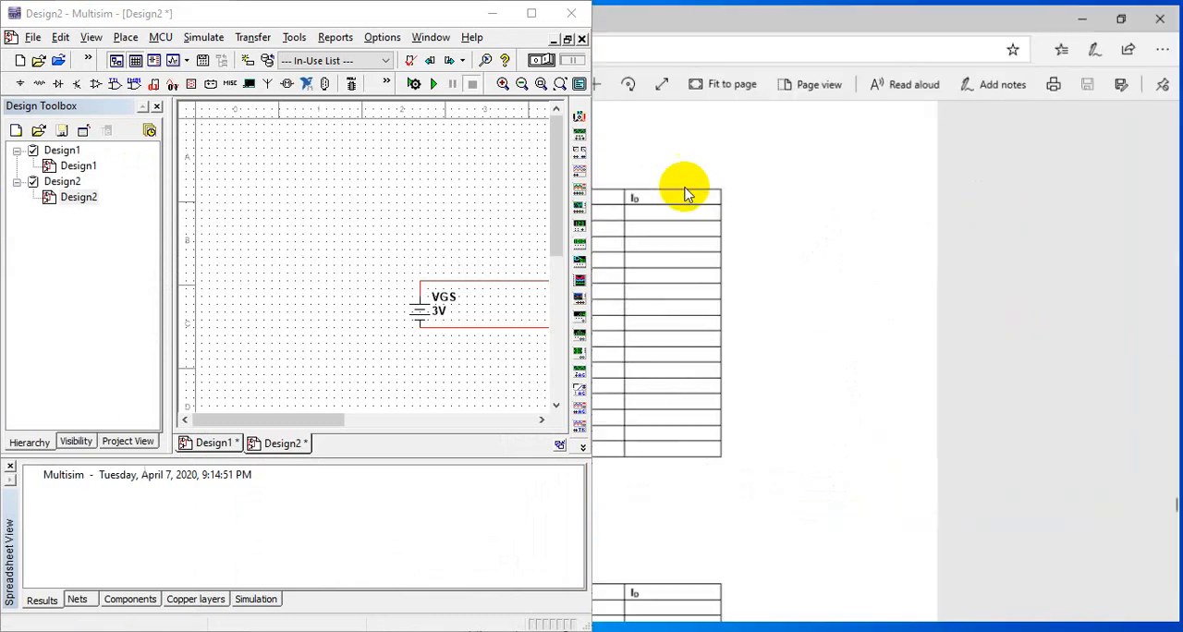
left_click(1118, 12)
left_click(1097, 12)
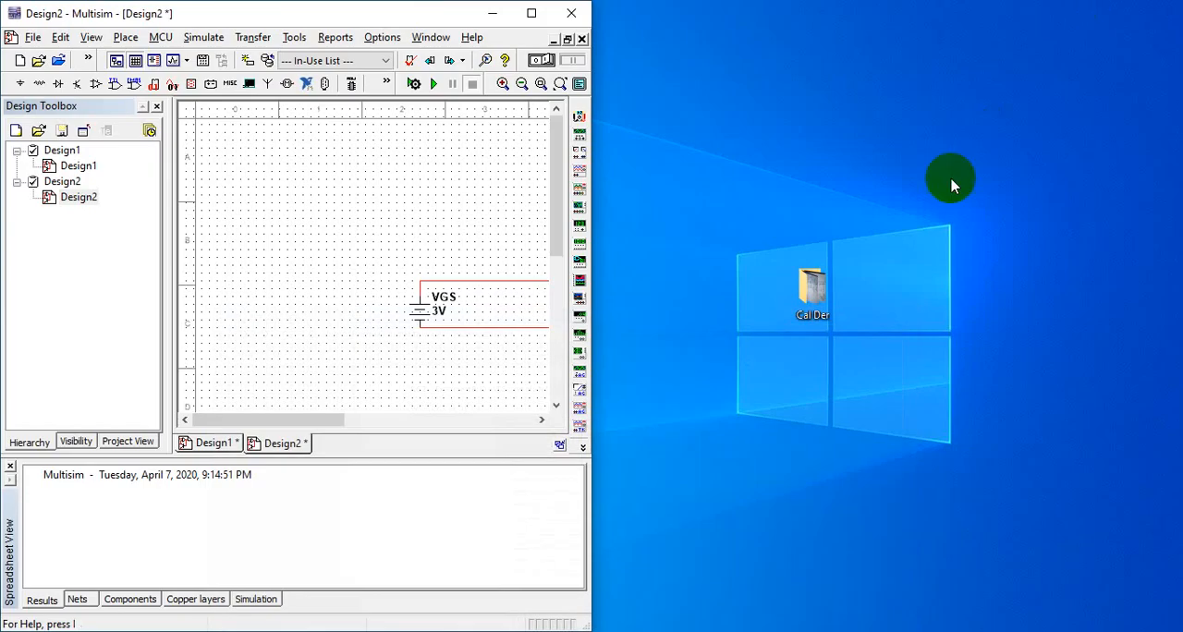
Step: Create a new folder on the Windows desktop and return to the Multisim schematic
right_click(965, 124)
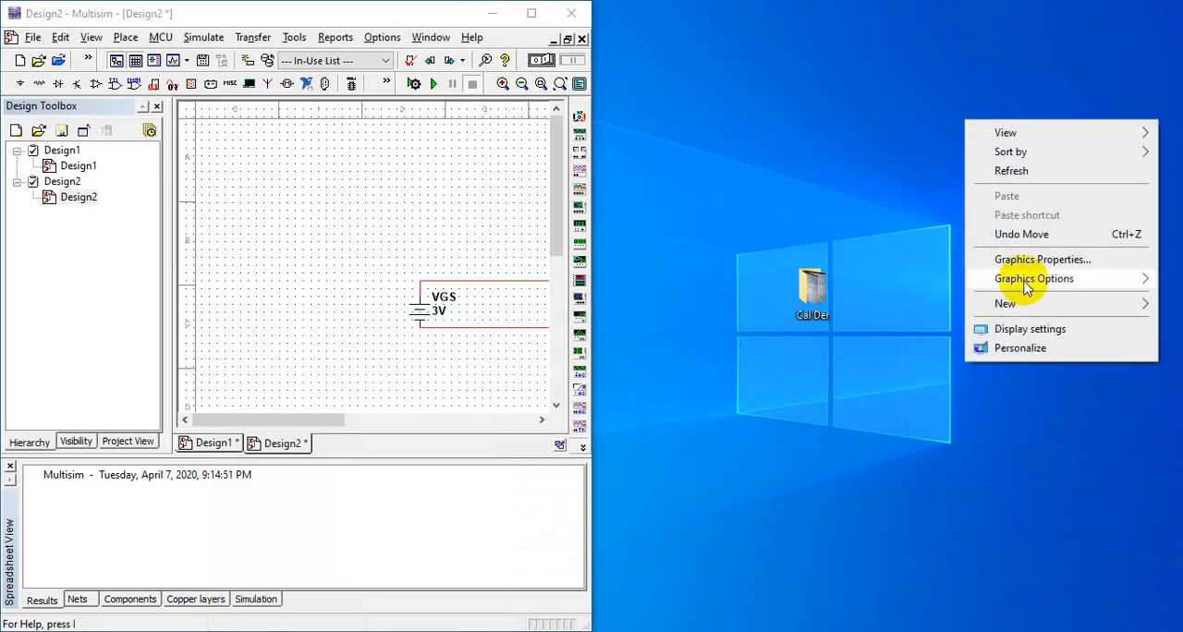
mouse_move(1024, 308)
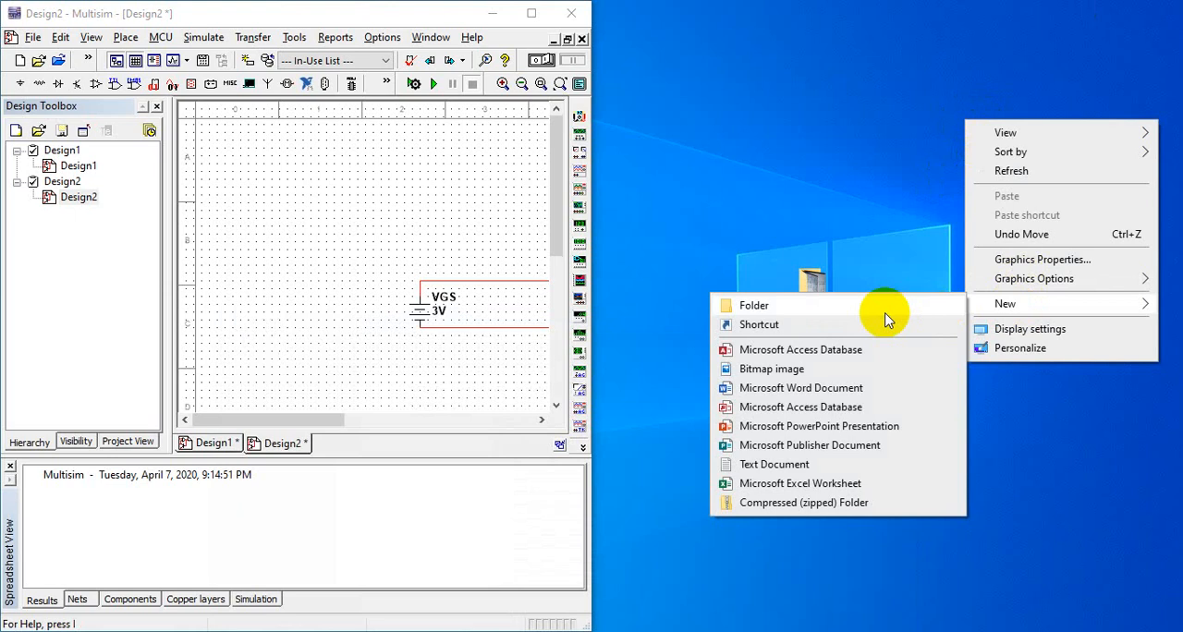
left_click(834, 311)
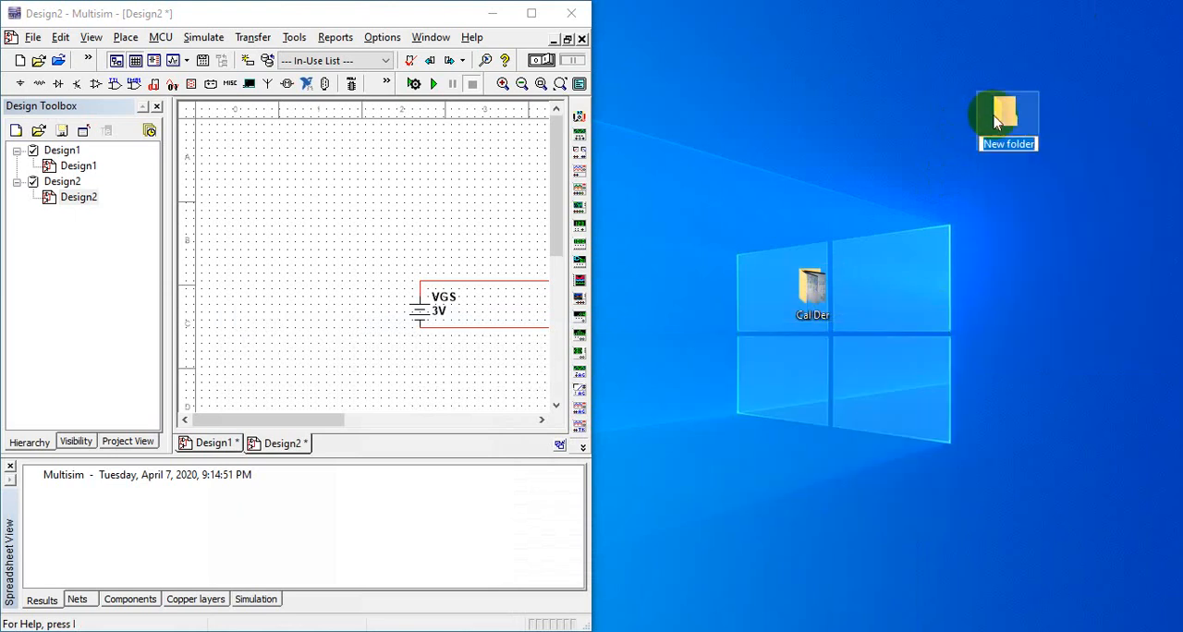
left_click(712, 612)
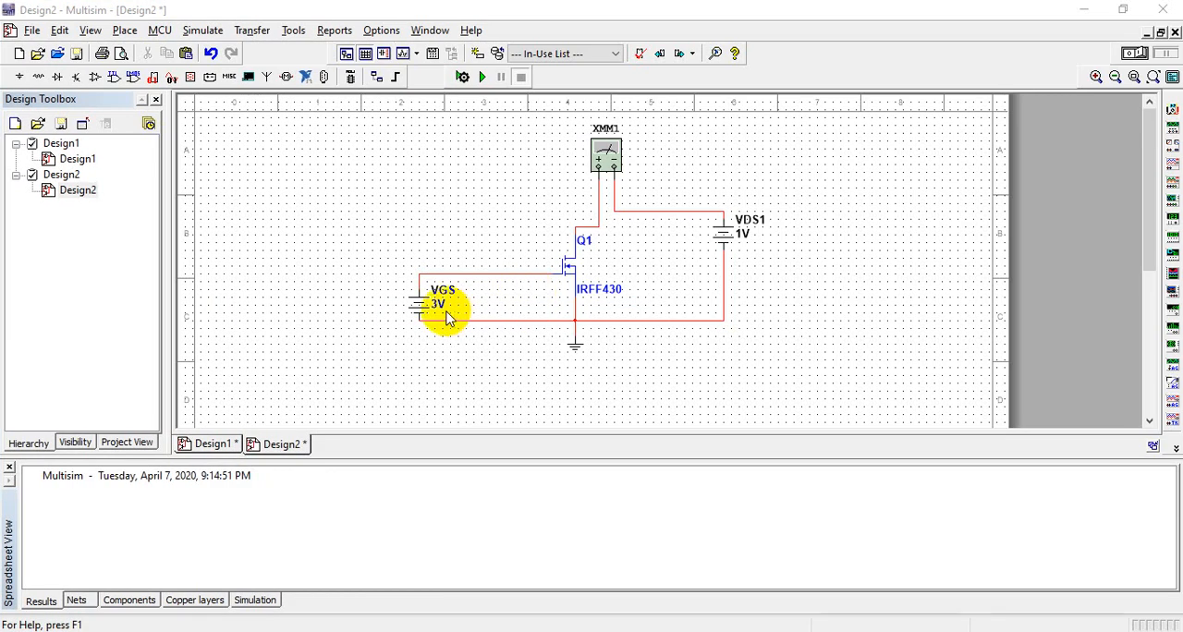
Step: Check VDS1's voltage setting in Design2 and the multimeter arrangement of the circuit in Design1
double_click(755, 227)
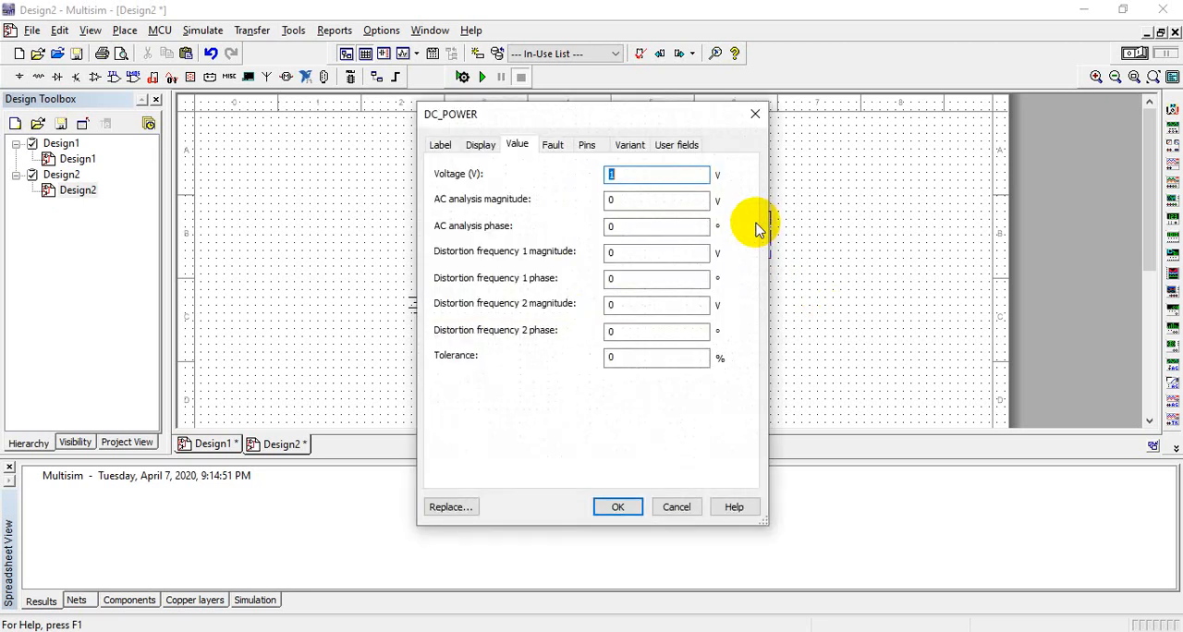
left_click(754, 124)
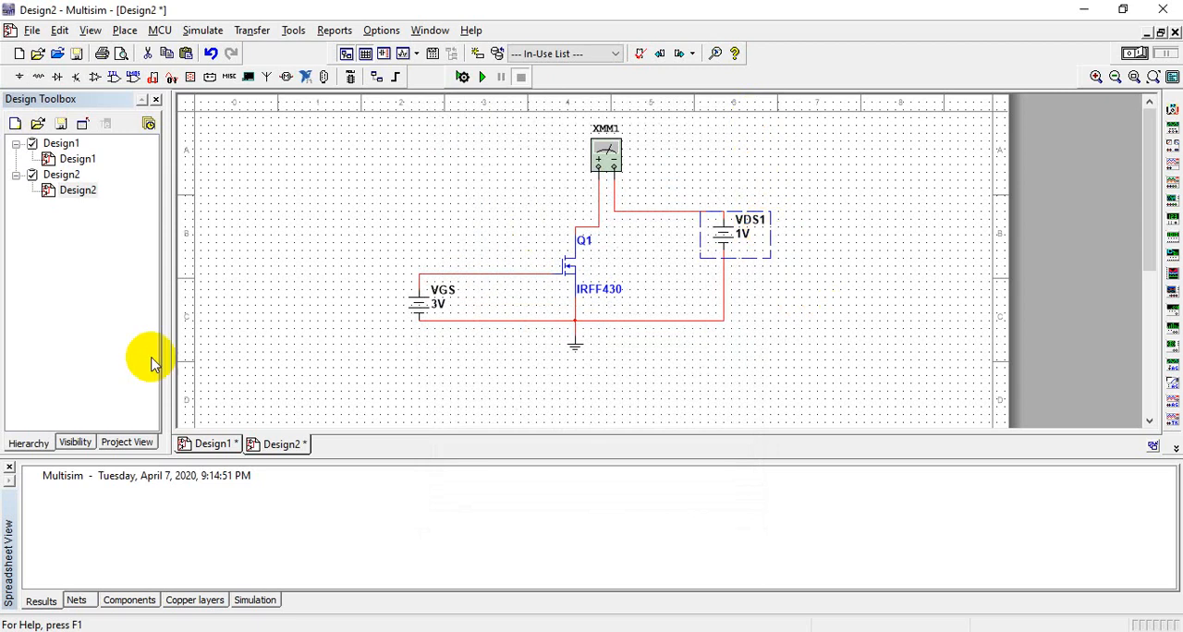
left_click(210, 444)
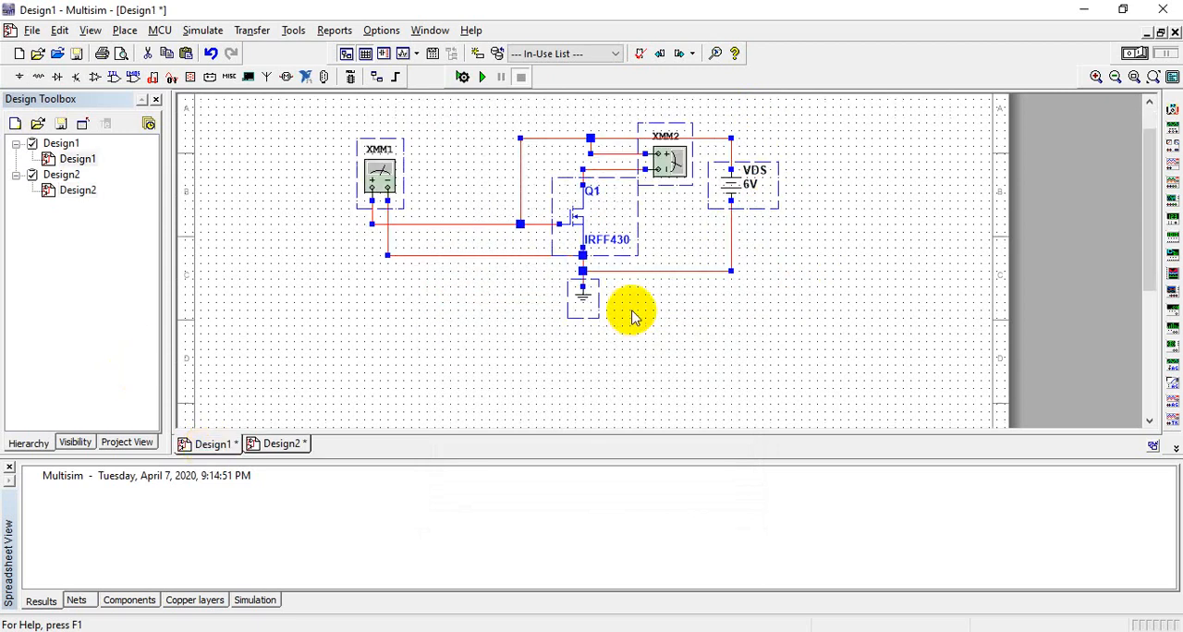
left_click(791, 248)
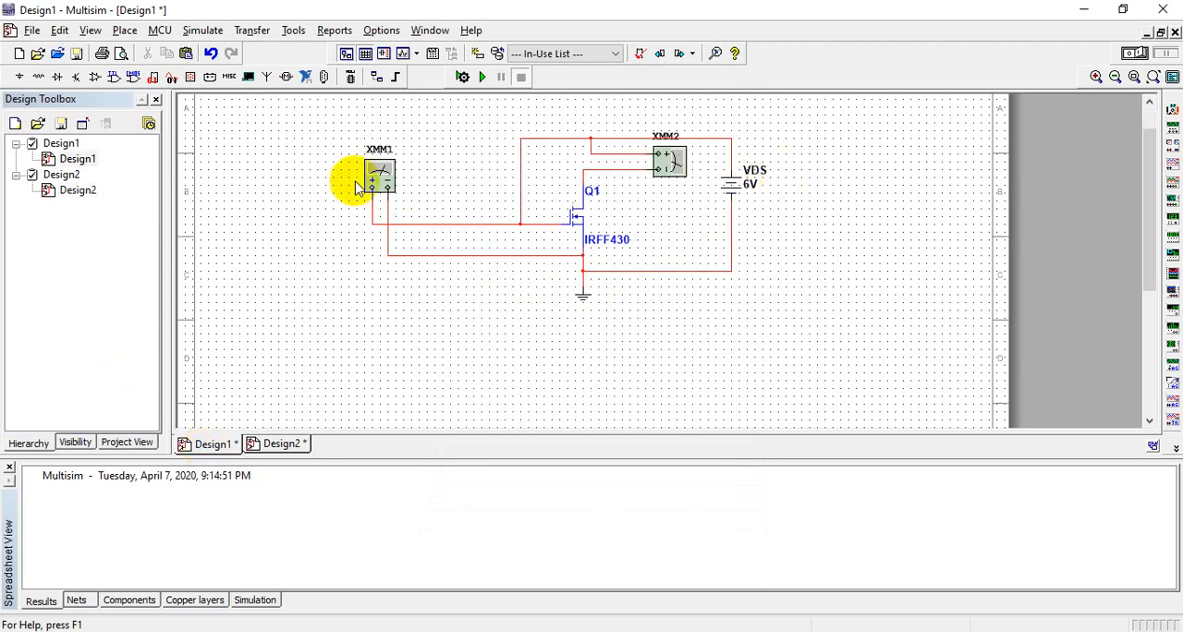
left_click(292, 450)
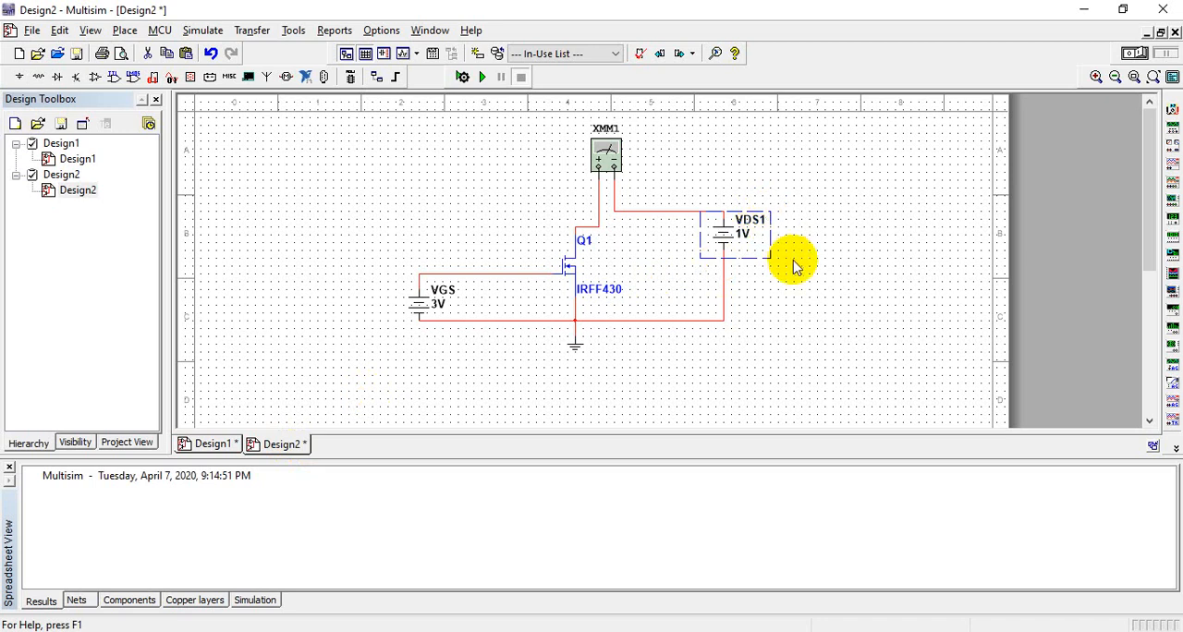
Step: Set multimeter XMM1 to measure DC current, place its readout clear of the circuit and run the simulation
double_click(609, 151)
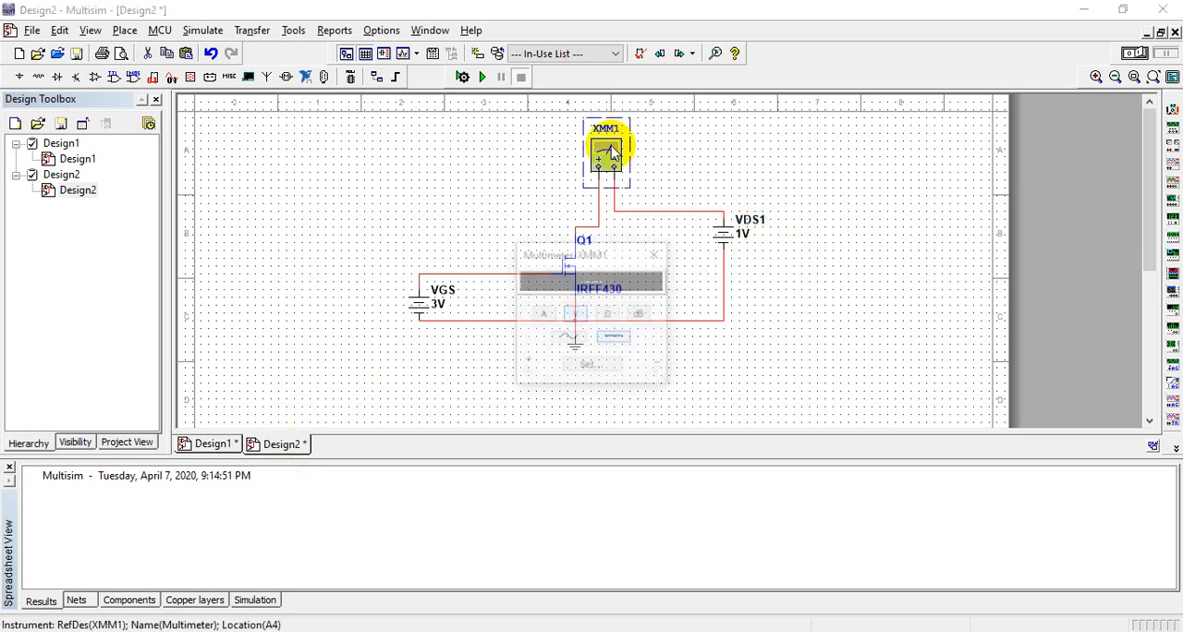
left_click(545, 318)
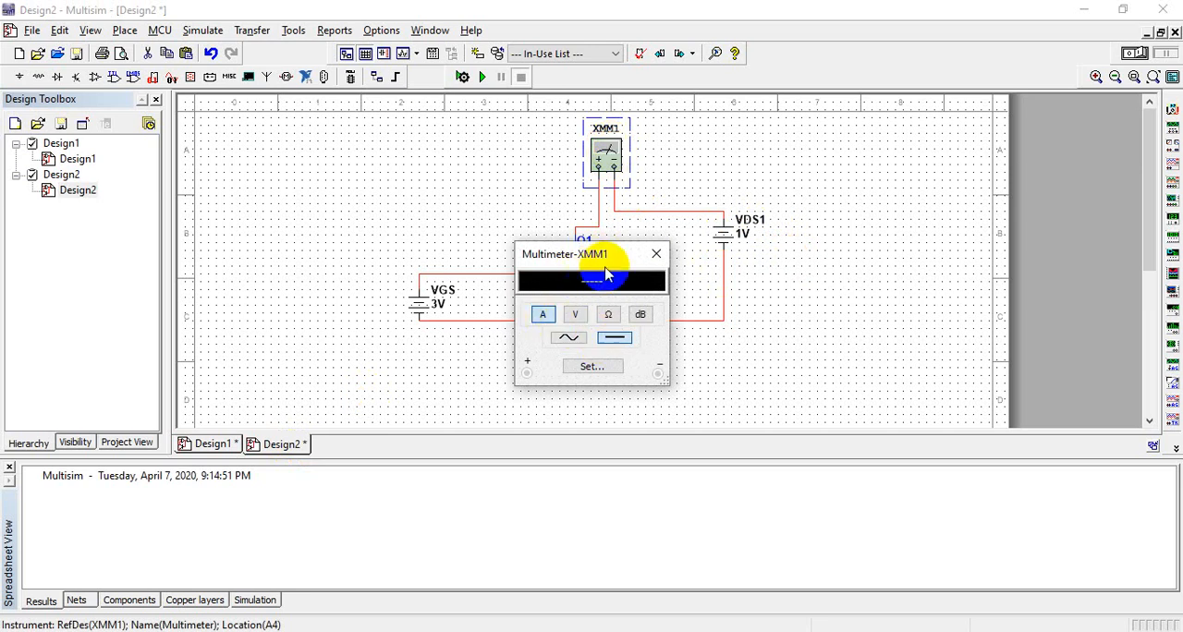
left_click_drag(602, 250, 366, 111)
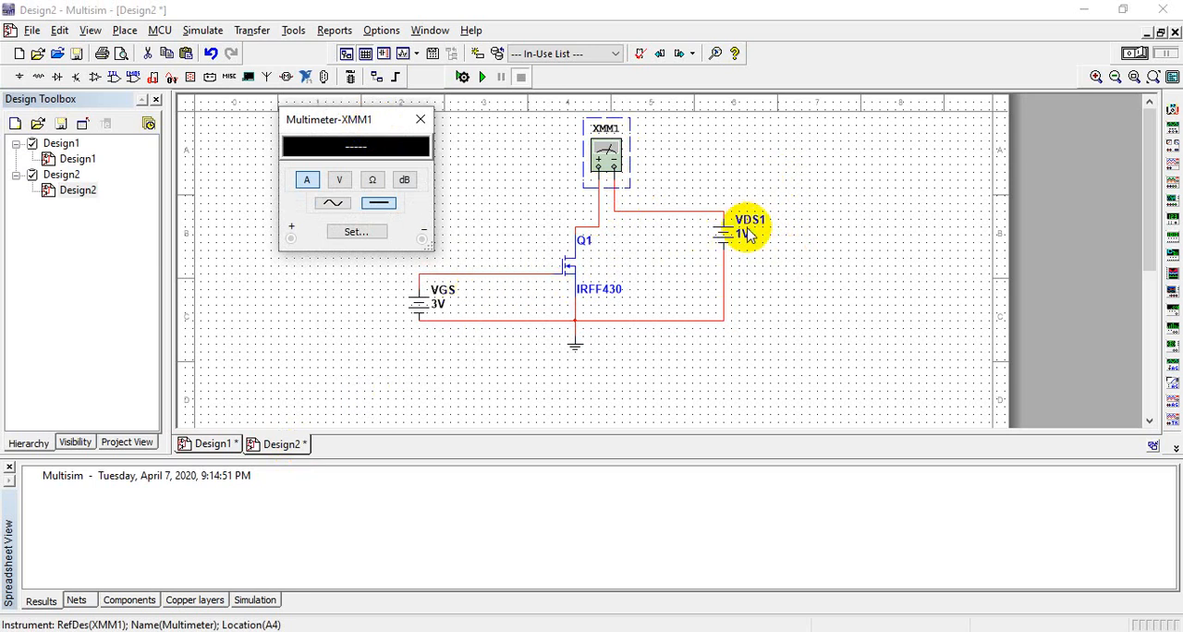
left_click(481, 79)
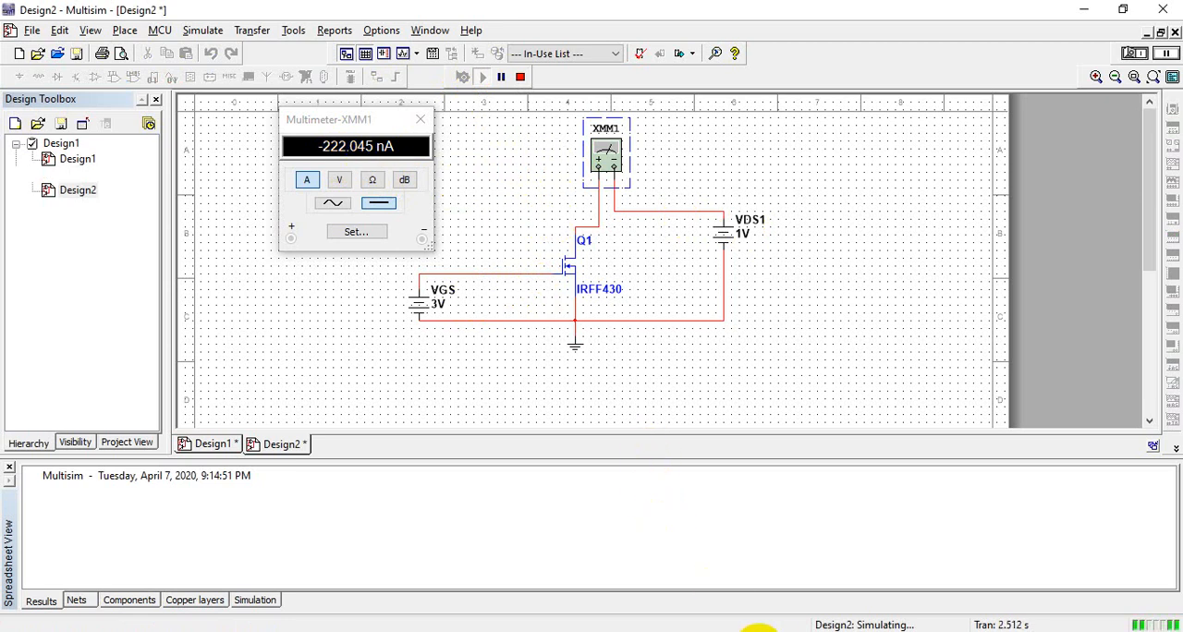
Step: Switch to the IV workbook in Excel and enter 222*10^-9 in cell B2 of the Id column
left_click(758, 631)
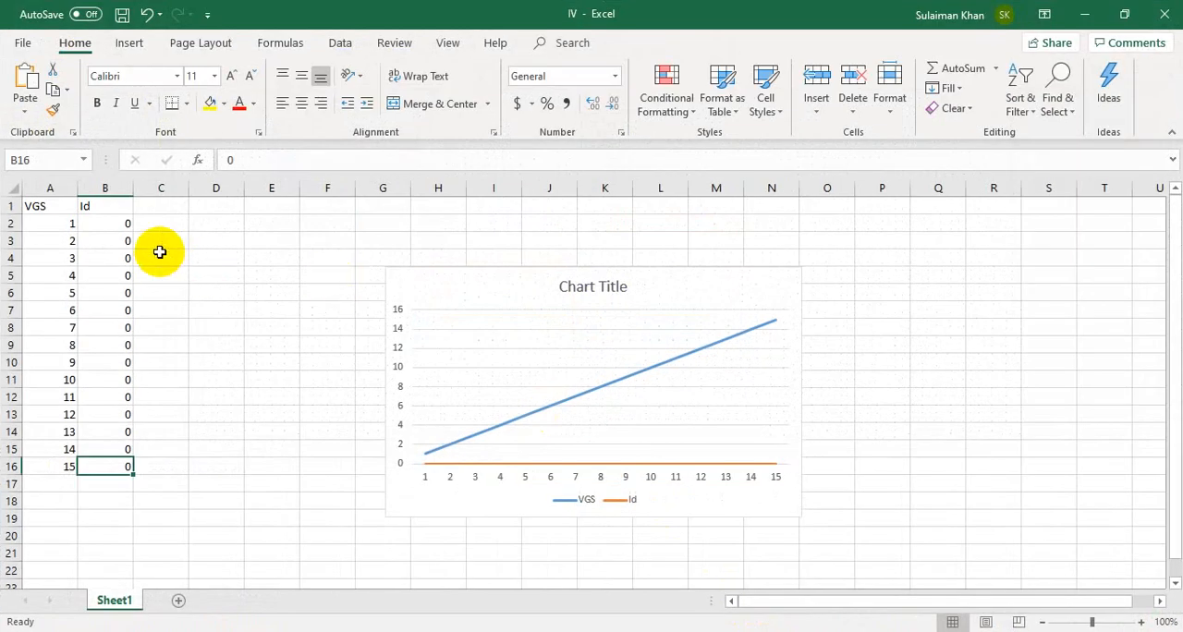
left_click(123, 230)
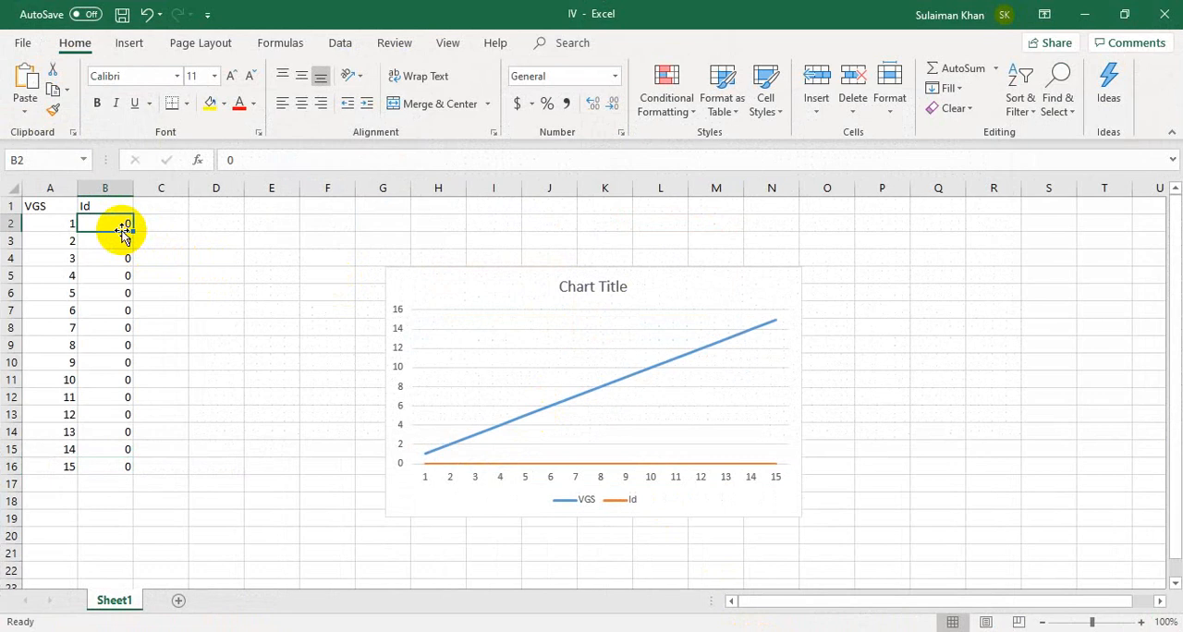
type("222*")
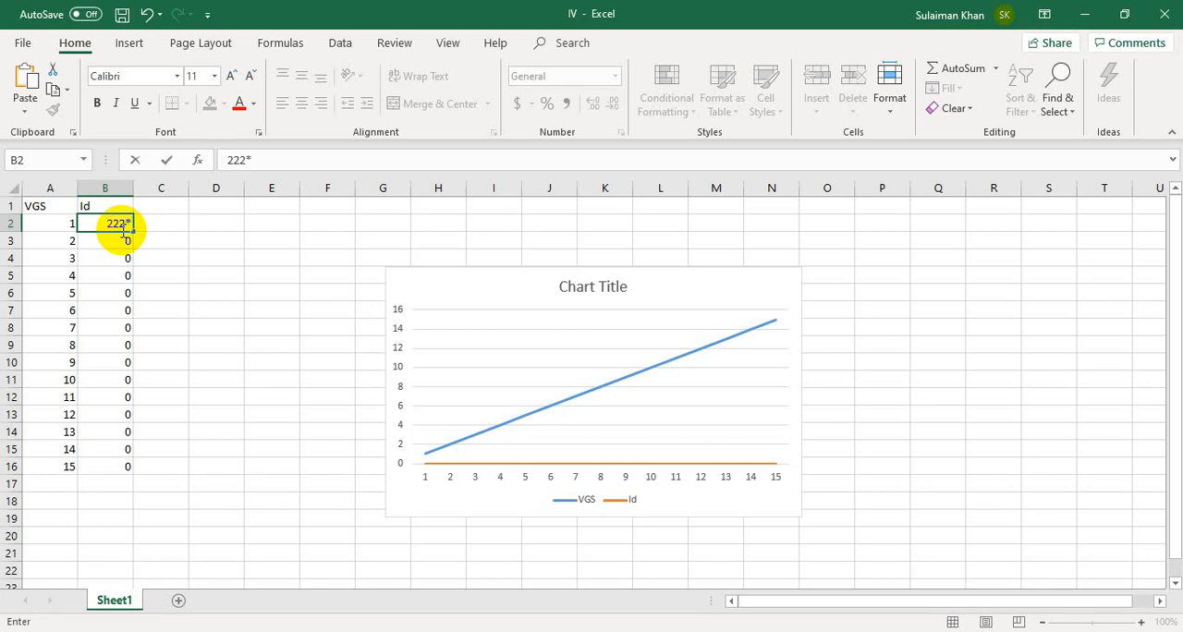
type("10^-9")
key("Return")
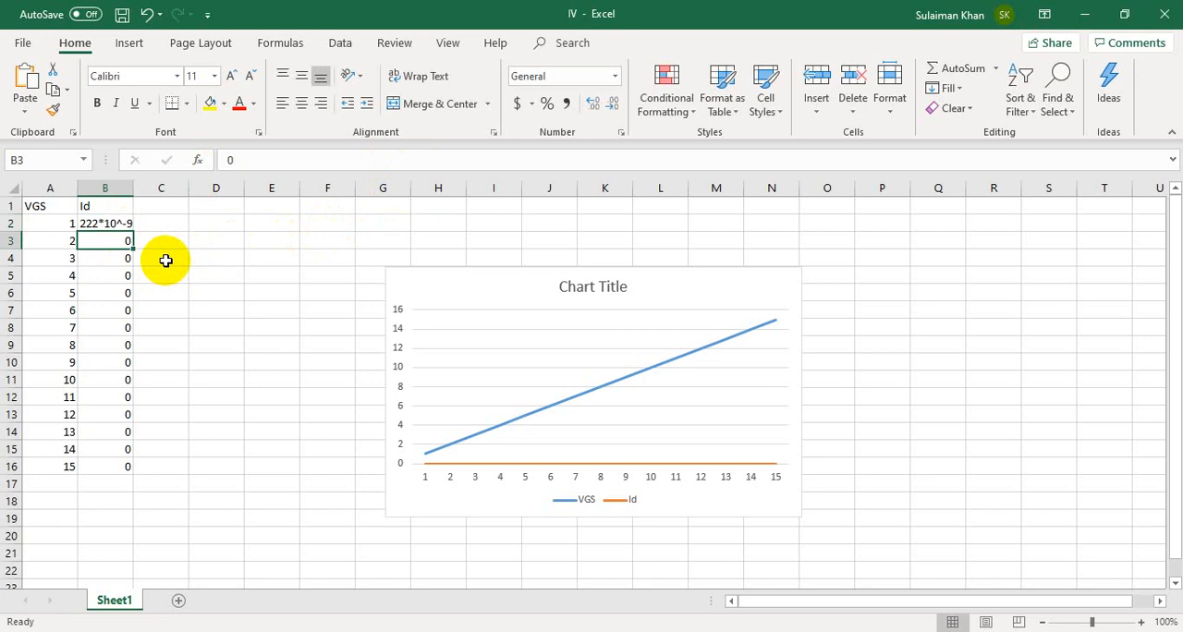
Step: Change the Id value in cell B2 to .000000222 and switch back to the Multisim schematic
left_click(119, 223)
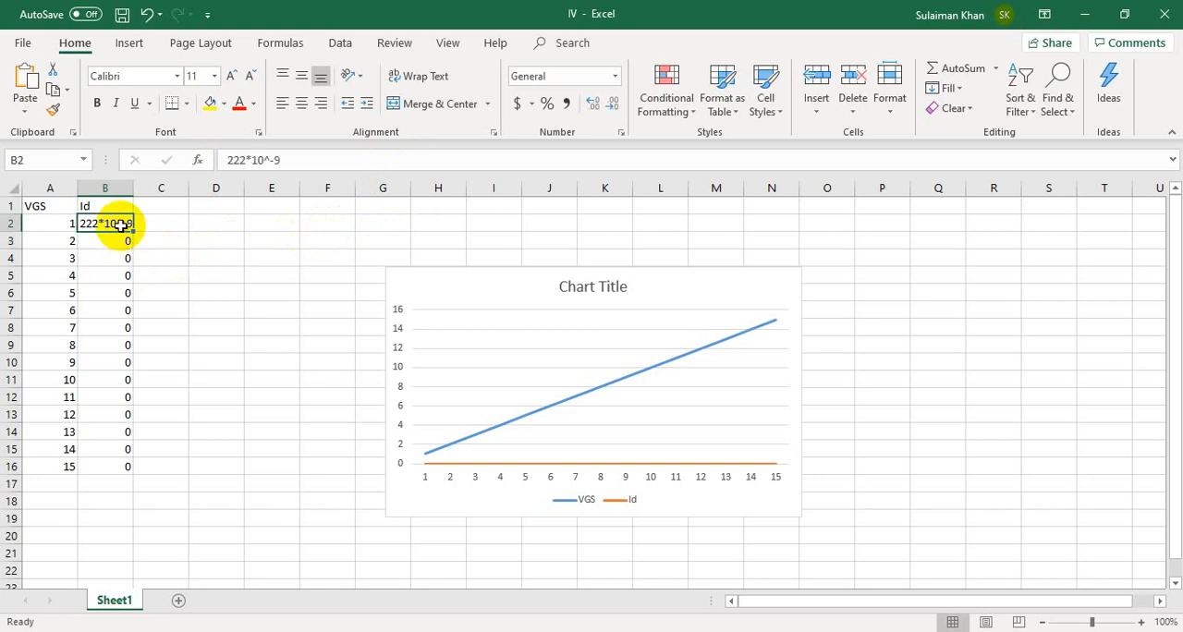
left_click(308, 159)
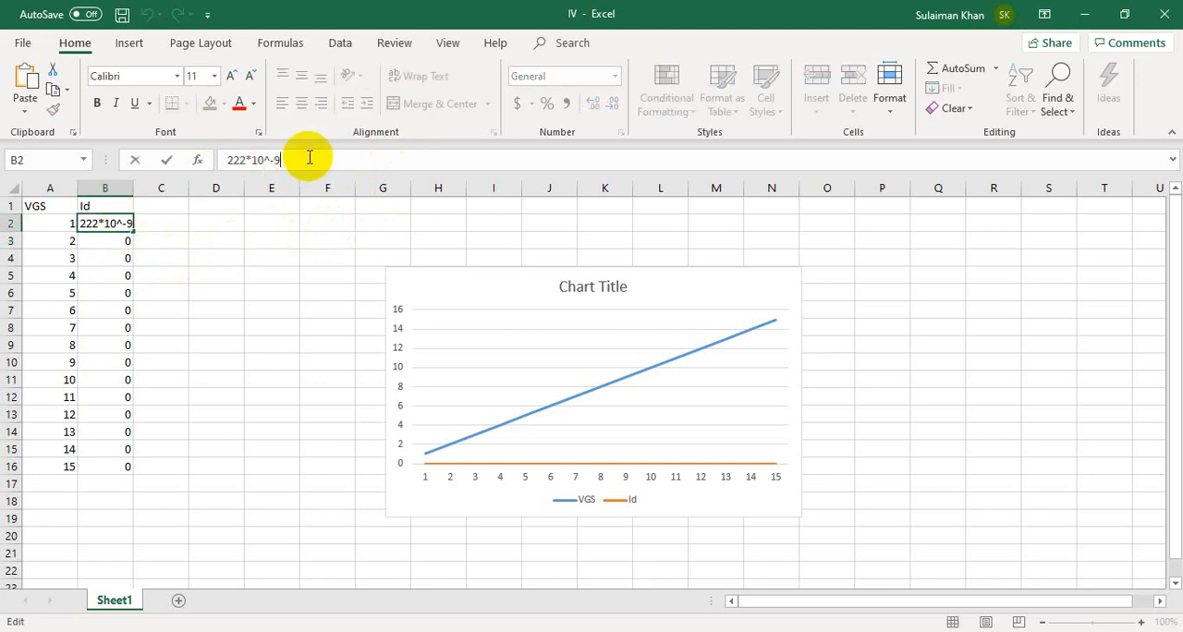
key("BackSpace")
key("BackSpace")
key("BackSpace")
key("BackSpace")
type("-0222")
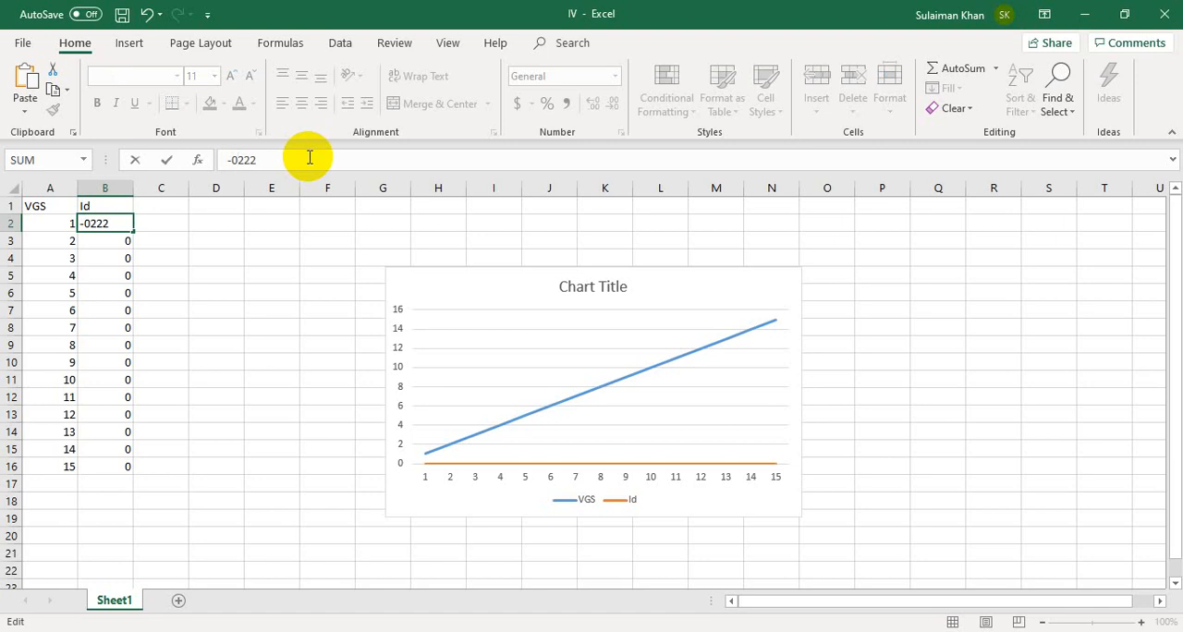
key("BackSpace")
key("BackSpace")
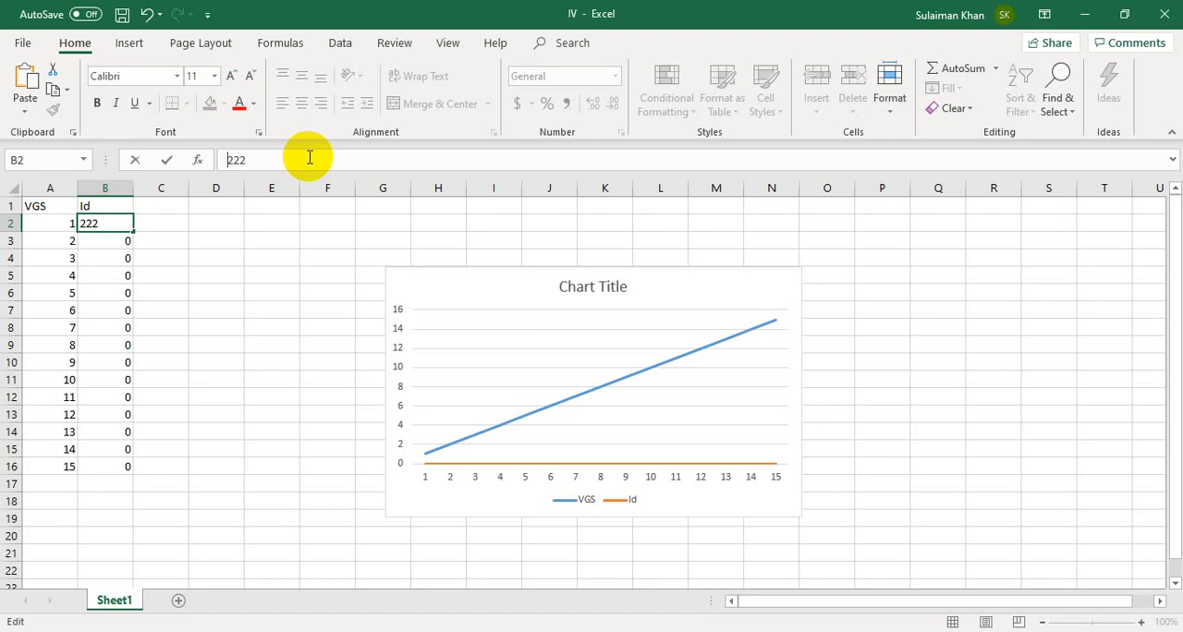
type(".0000")
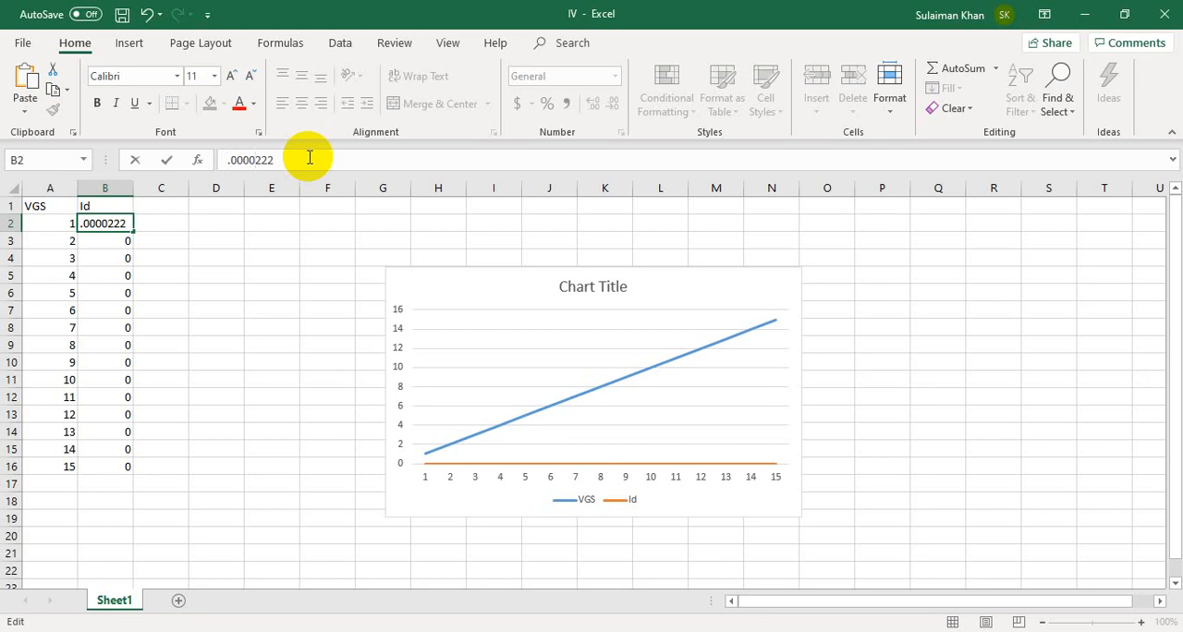
type("00")
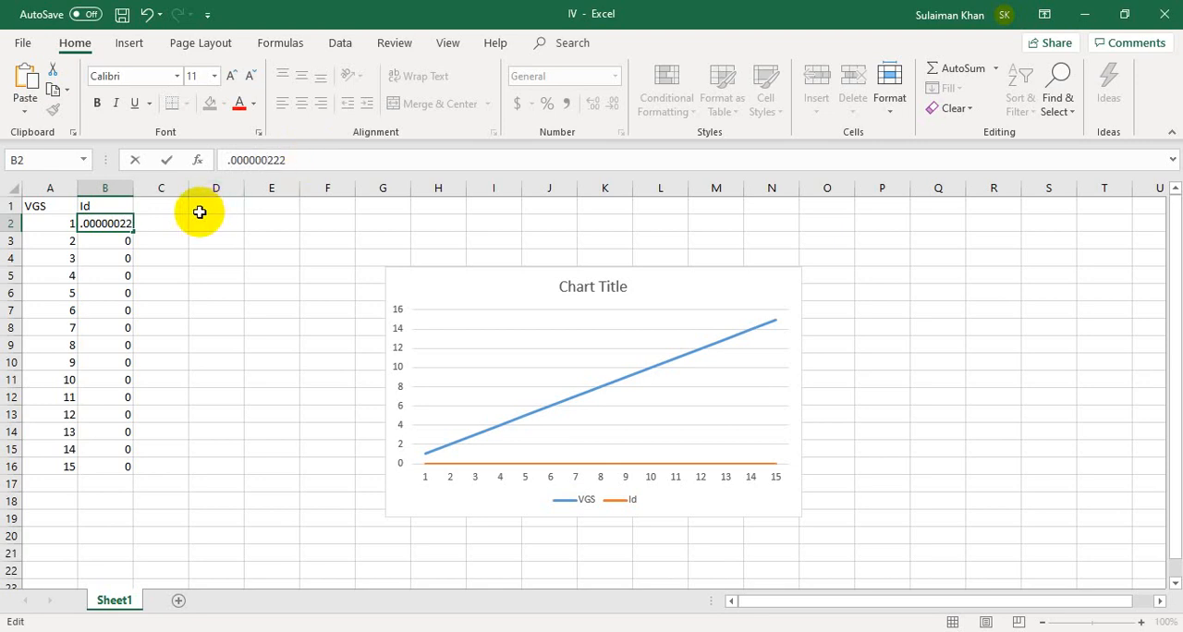
left_click(118, 243)
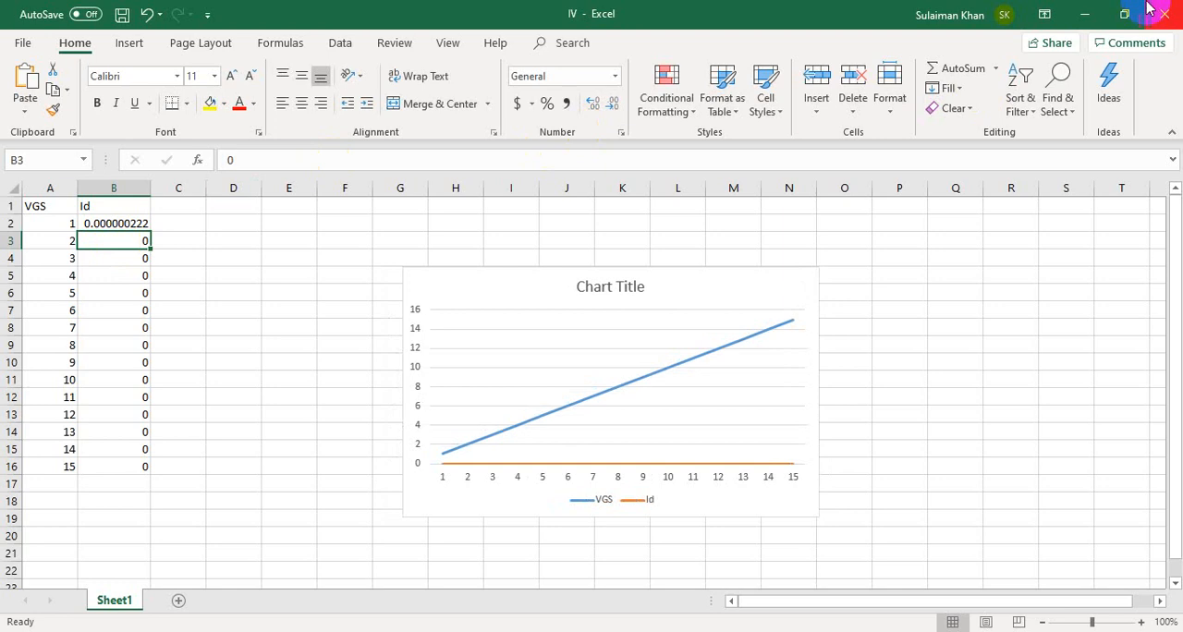
left_click(1085, 15)
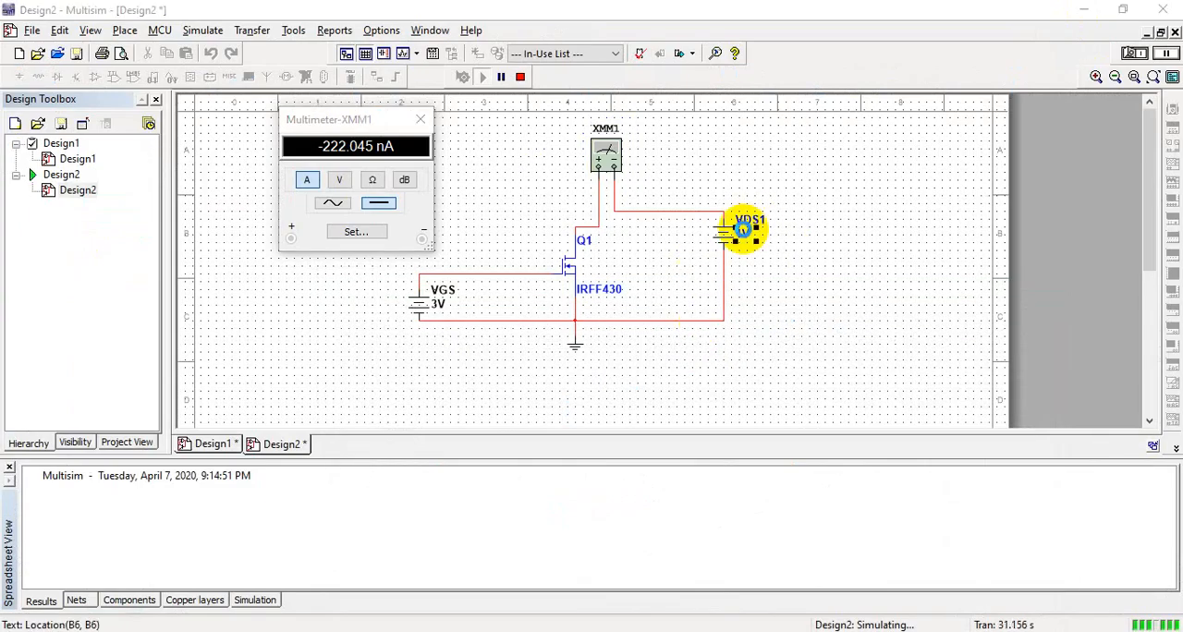
Step: Stop the simulation, set source VDS1 in Design2 to 2 V and run the simulation again
double_click(745, 236)
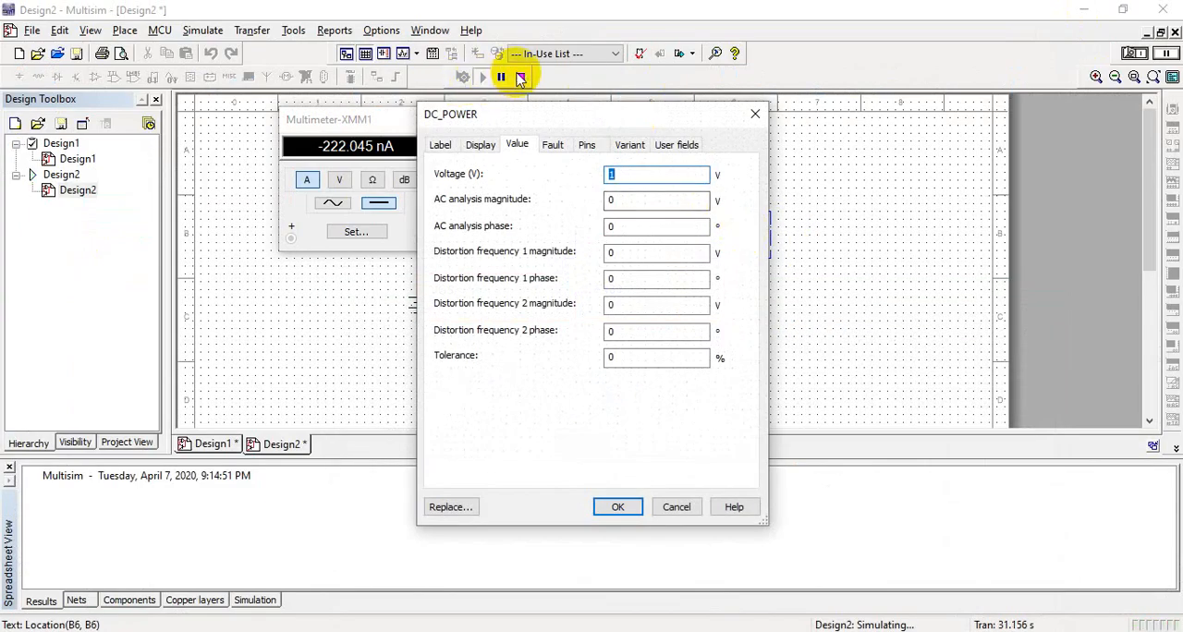
left_click(755, 114)
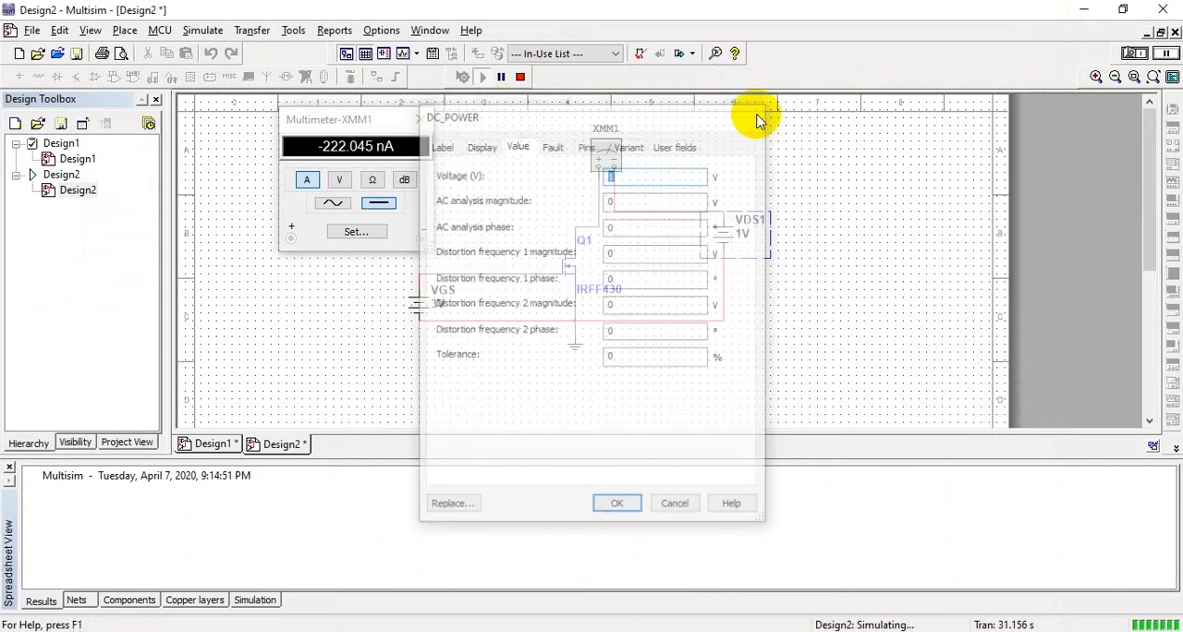
left_click(520, 77)
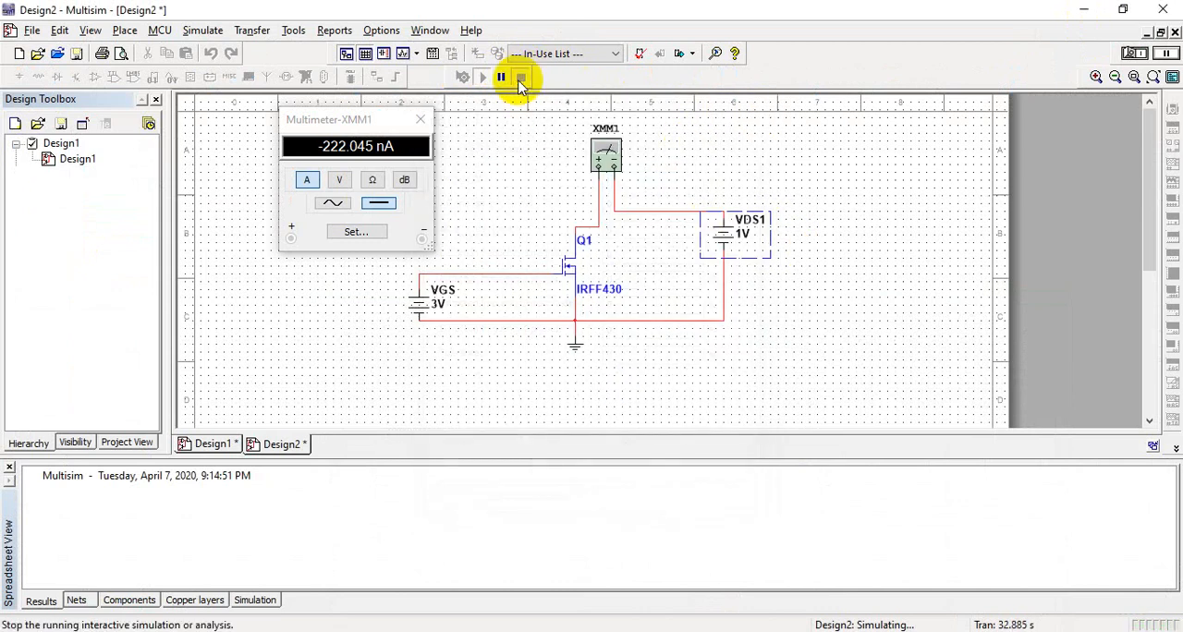
double_click(740, 233)
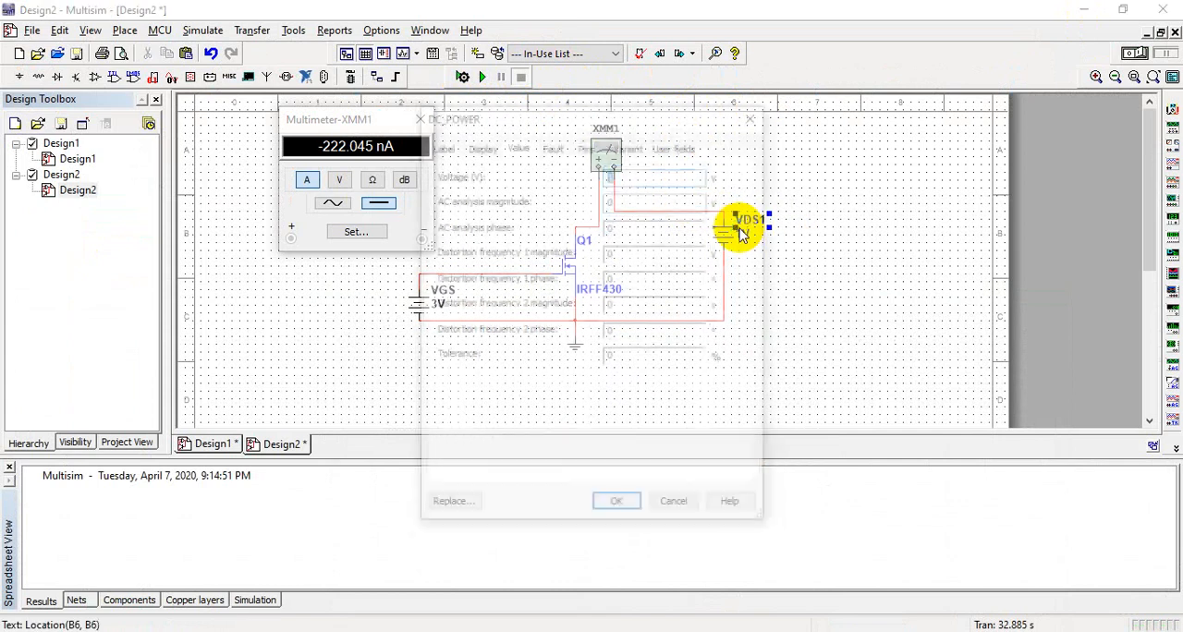
type("2")
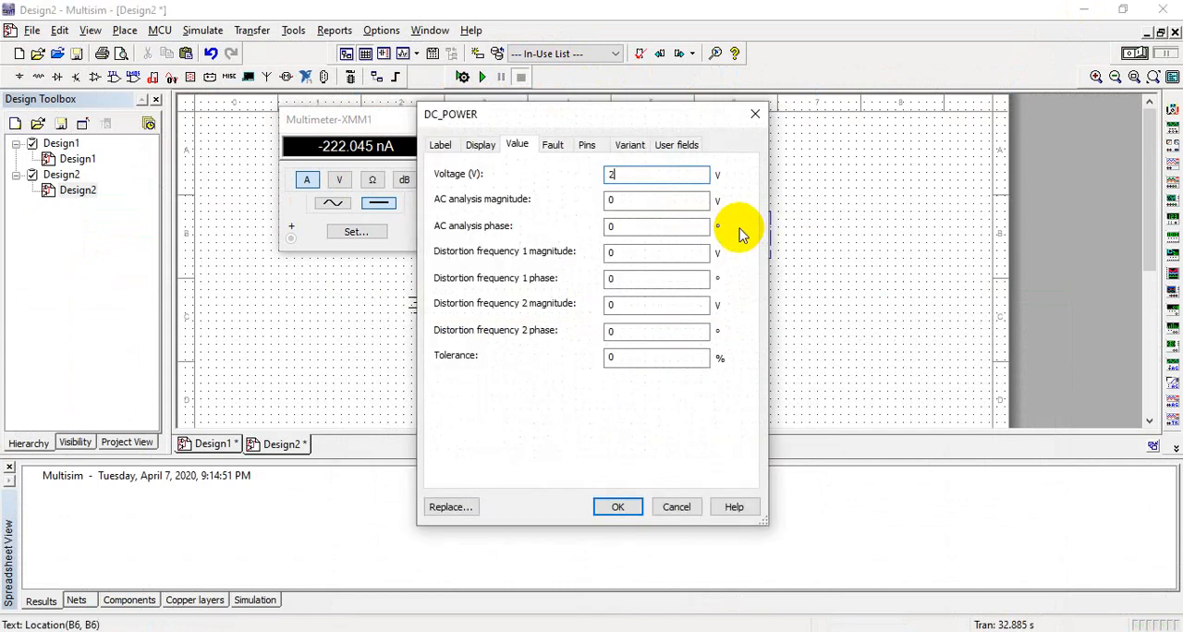
key("Return")
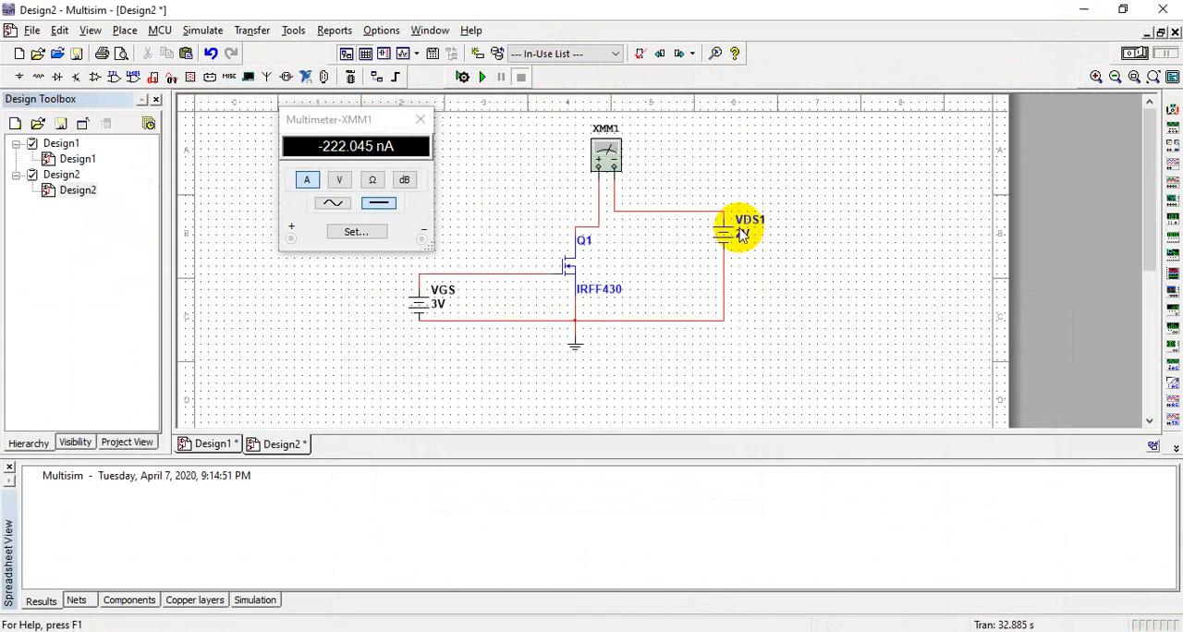
left_click(482, 78)
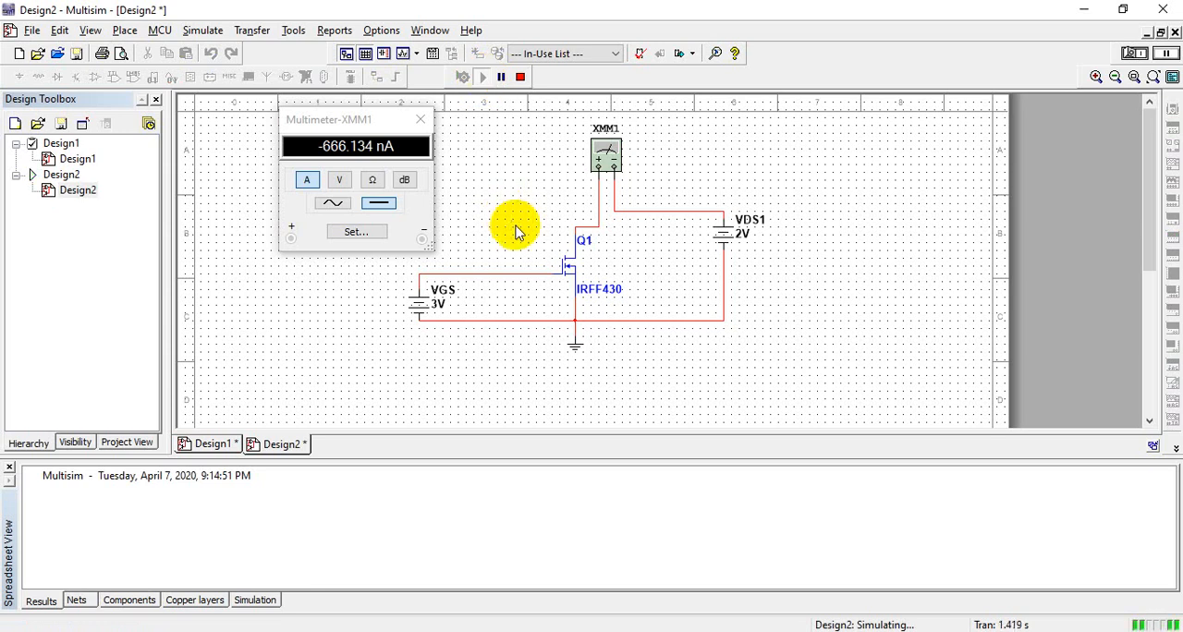
Step: Switch to the IV workbook in Excel and enter 0.000000666 in cell B3 of the Id column
left_click(1087, 11)
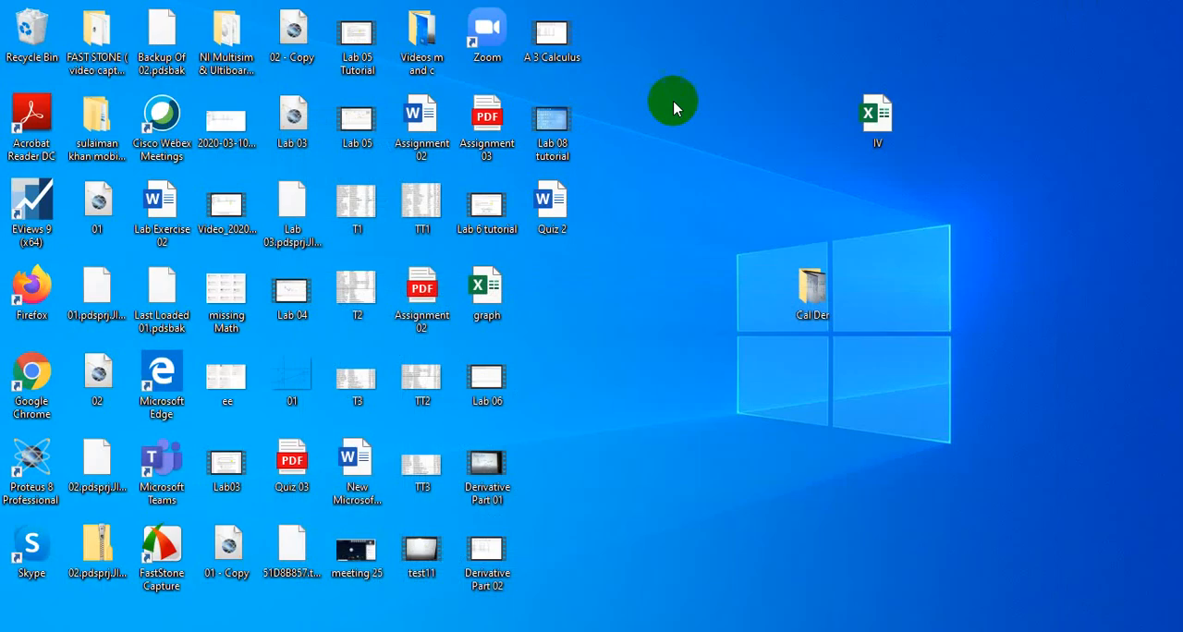
left_click(747, 631)
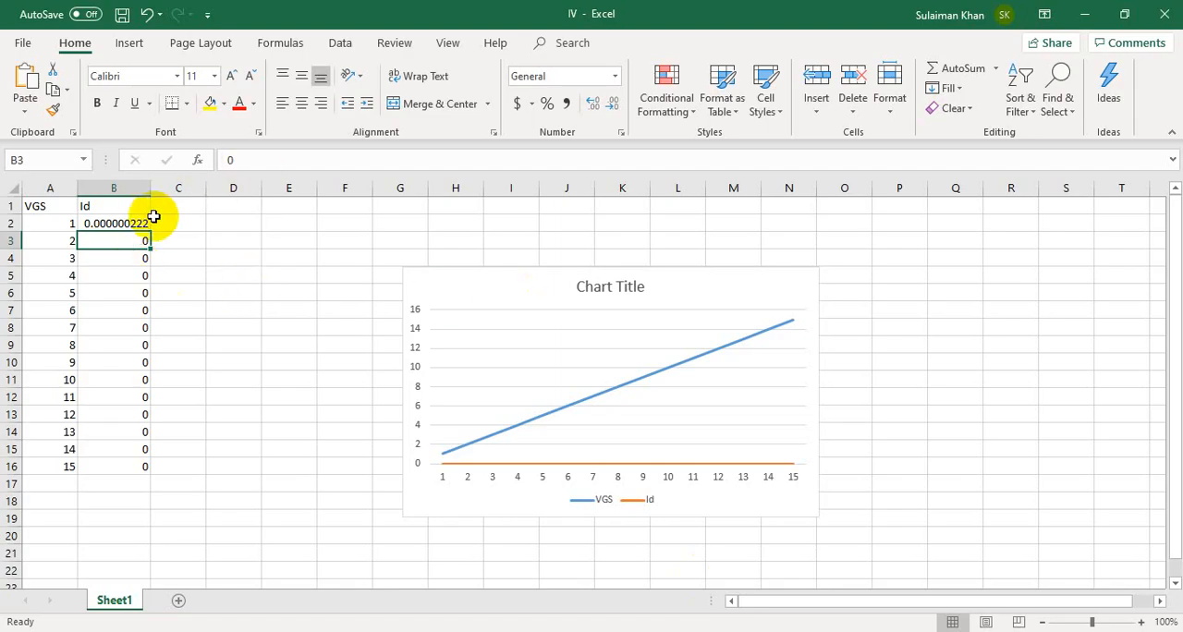
left_click(268, 159)
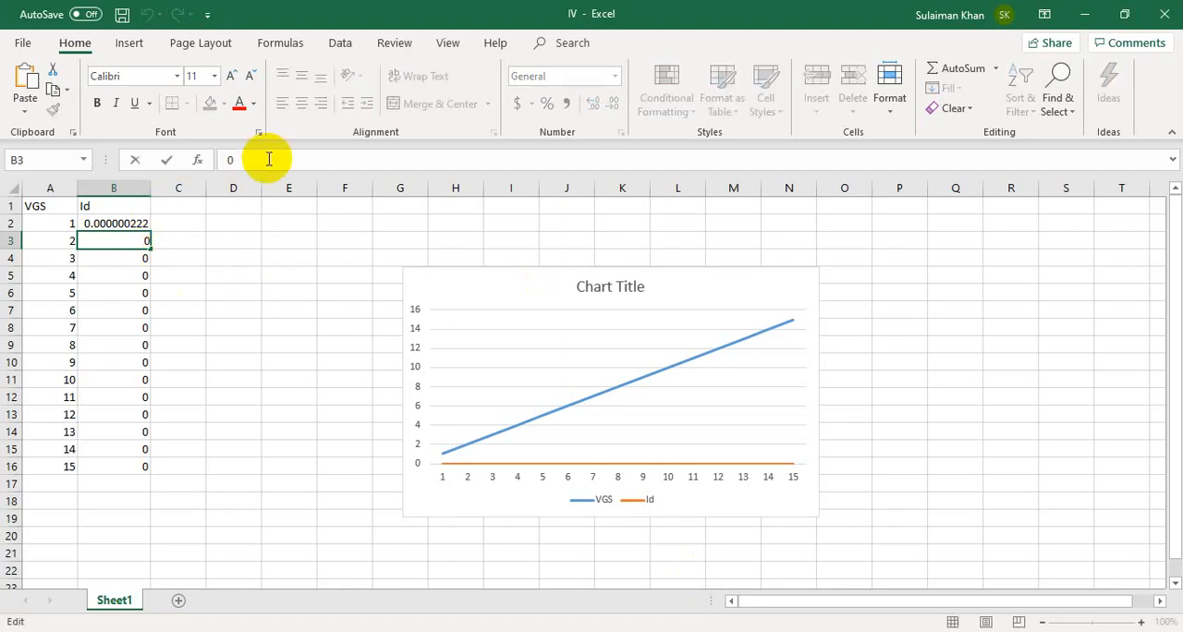
type(".000000666")
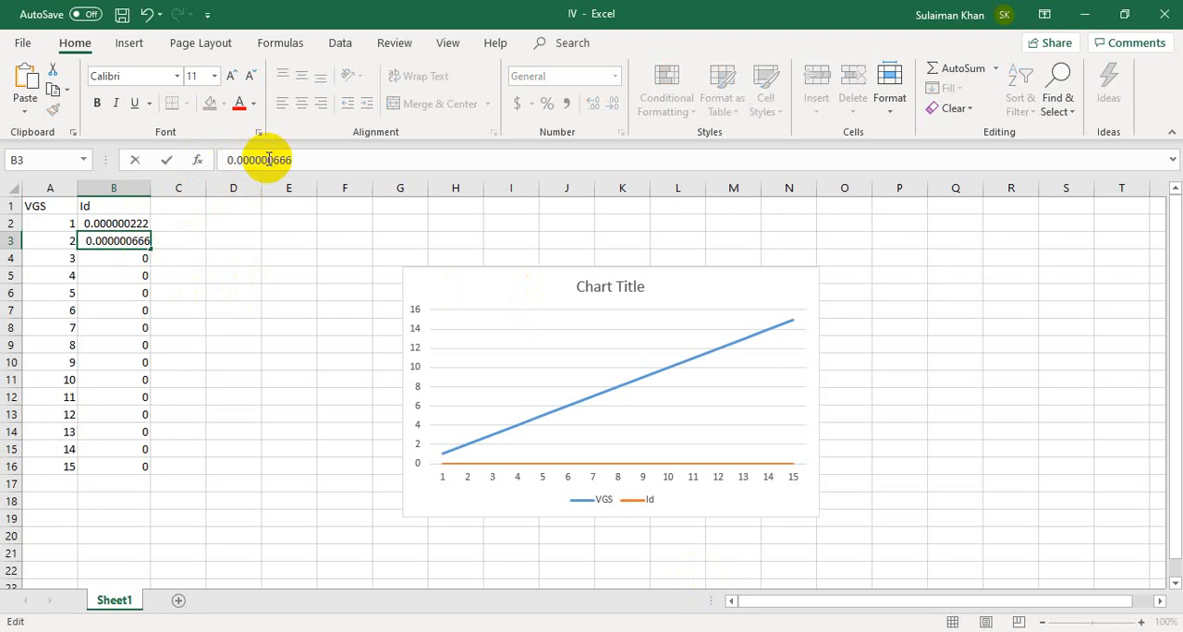
key("Return")
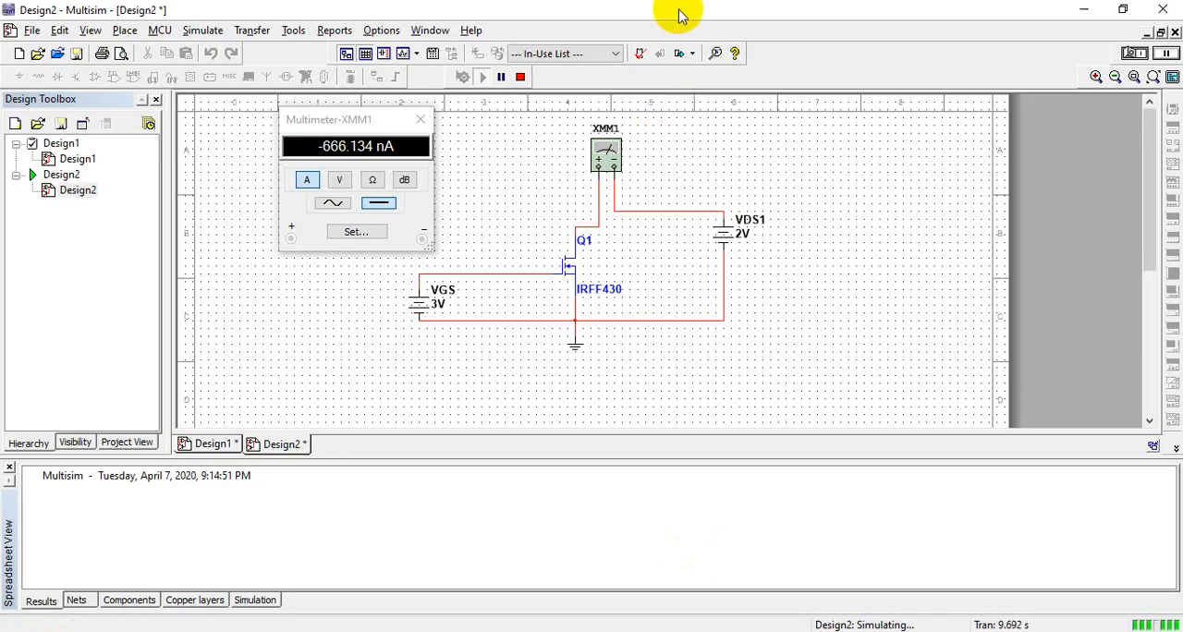
Step: Arrange Multisim and the Excel IV workbook side by side, with Multisim on the left half of the screen
left_click_drag(37, 7, 5, 222)
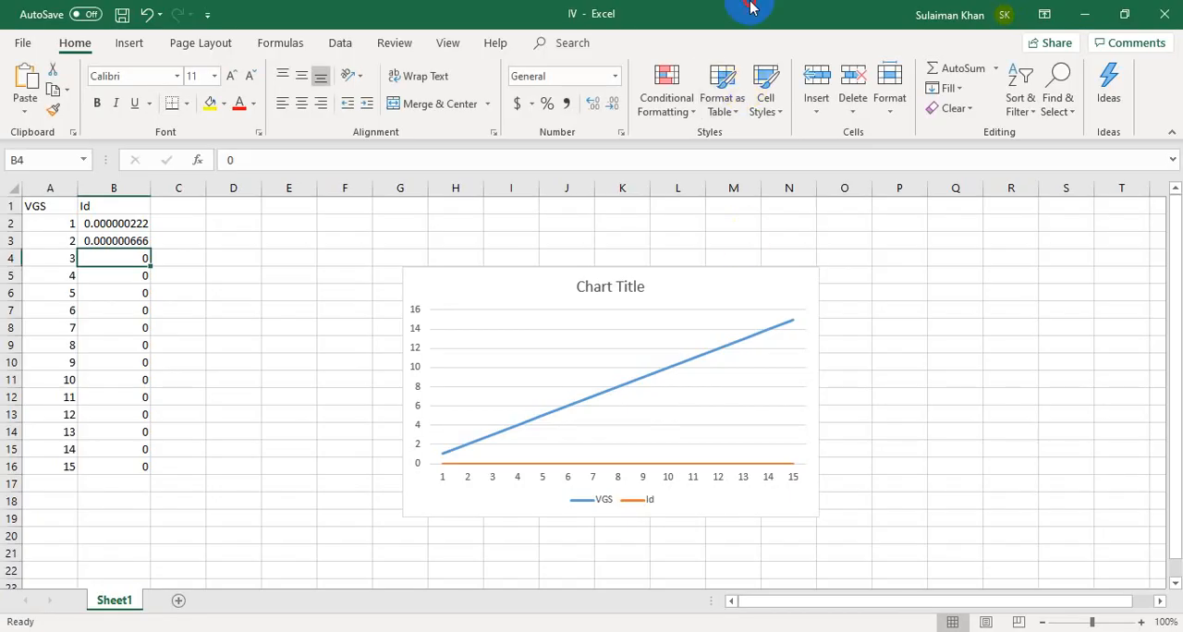
left_click_drag(751, 7, 1166, 343)
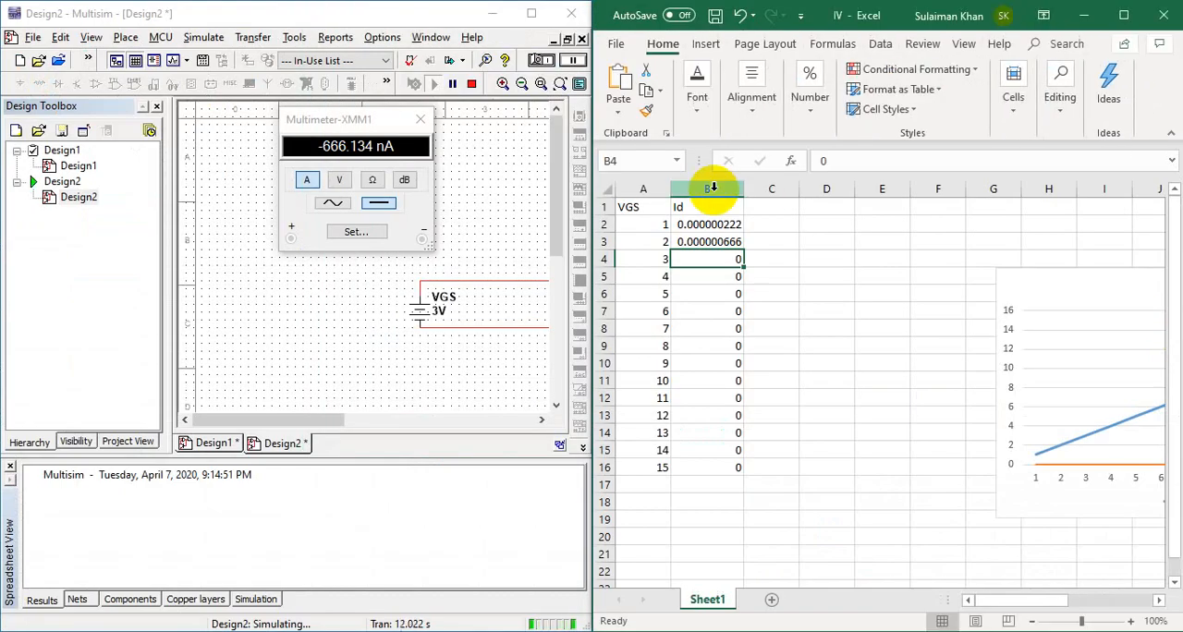
left_click(490, 205)
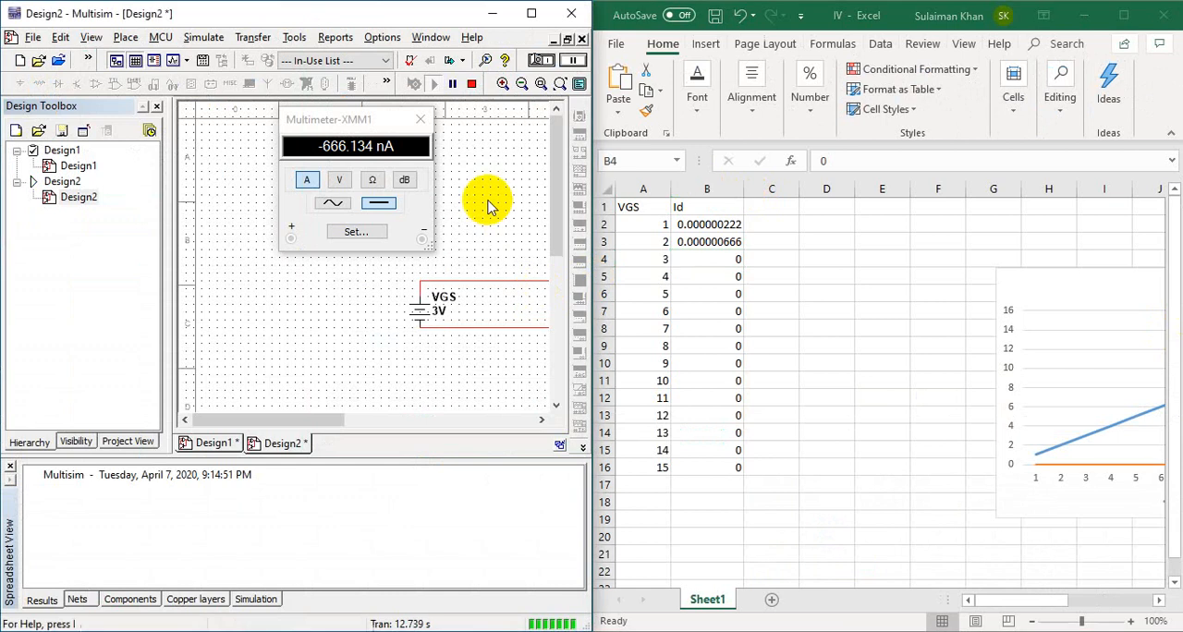
Step: Stop the simulation, set source VDS1 to 3 V and restart the simulation
left_click_drag(334, 420, 428, 413)
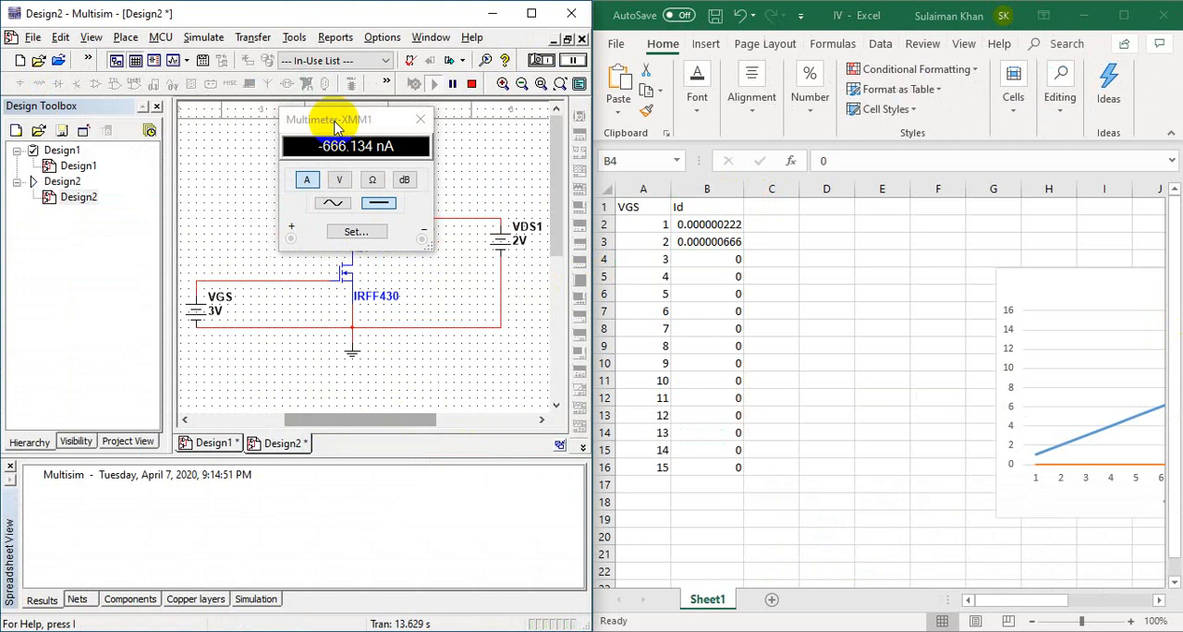
left_click(471, 84)
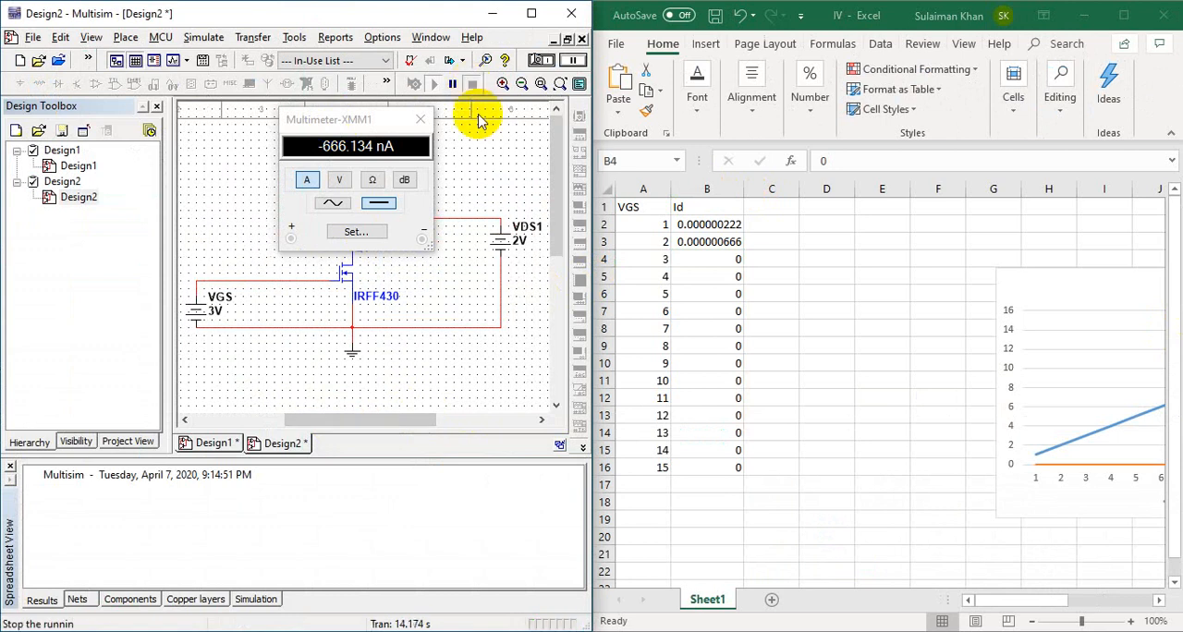
double_click(523, 255)
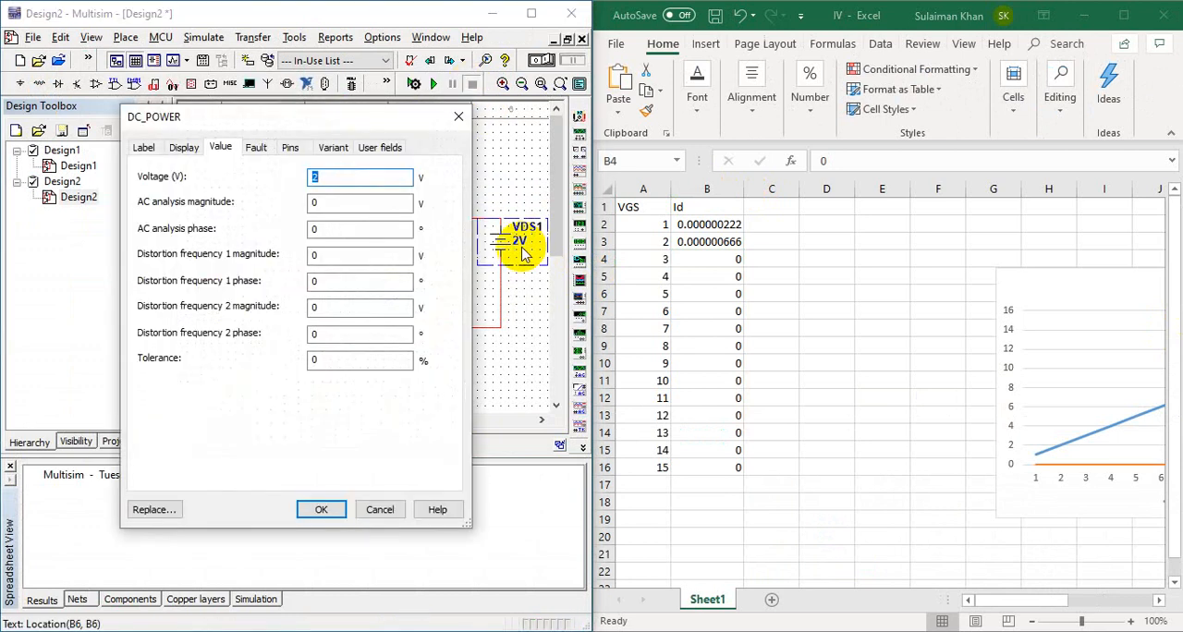
type("3")
key("Return")
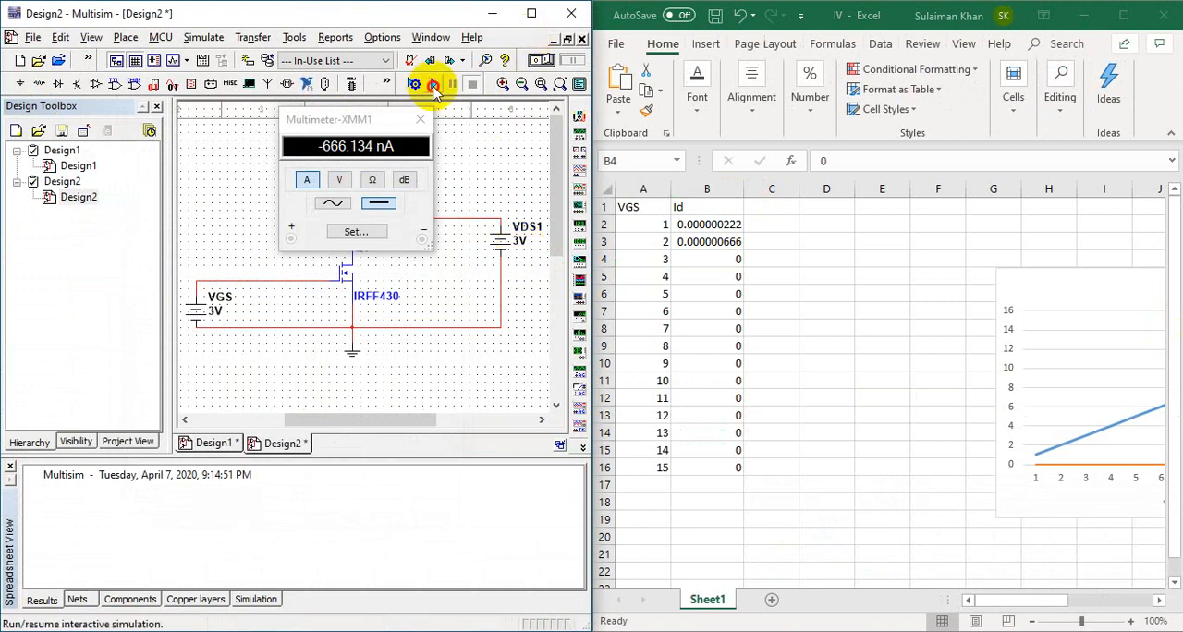
left_click(430, 86)
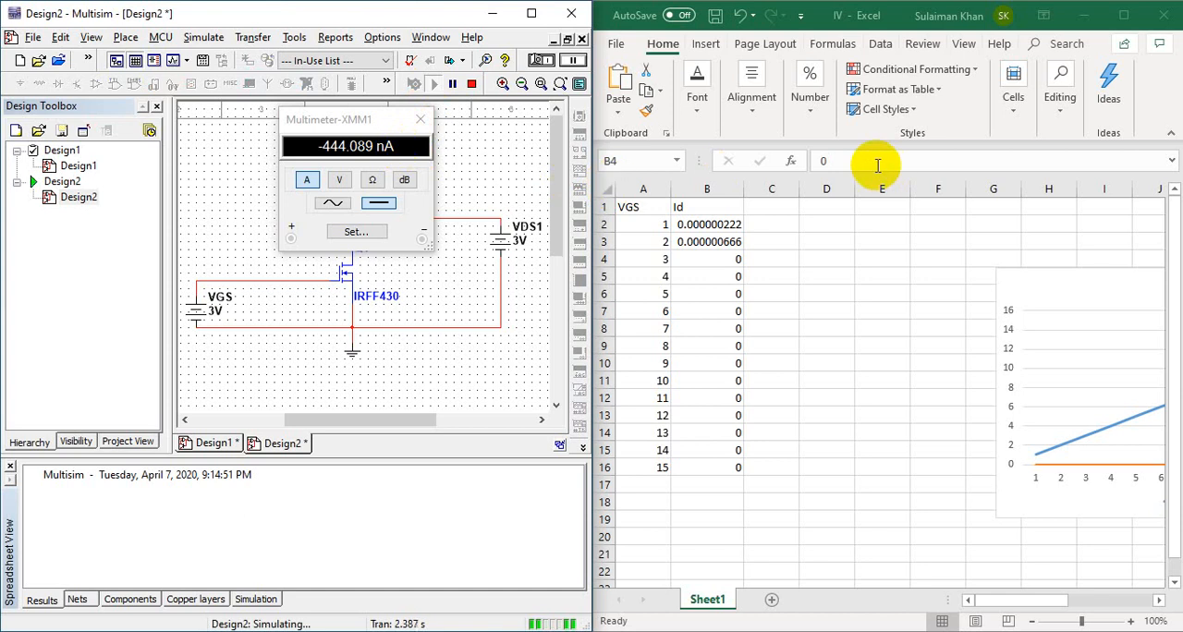
Step: Enter .00004 in cell B4 of the Id column in the IV workbook
left_click(717, 265)
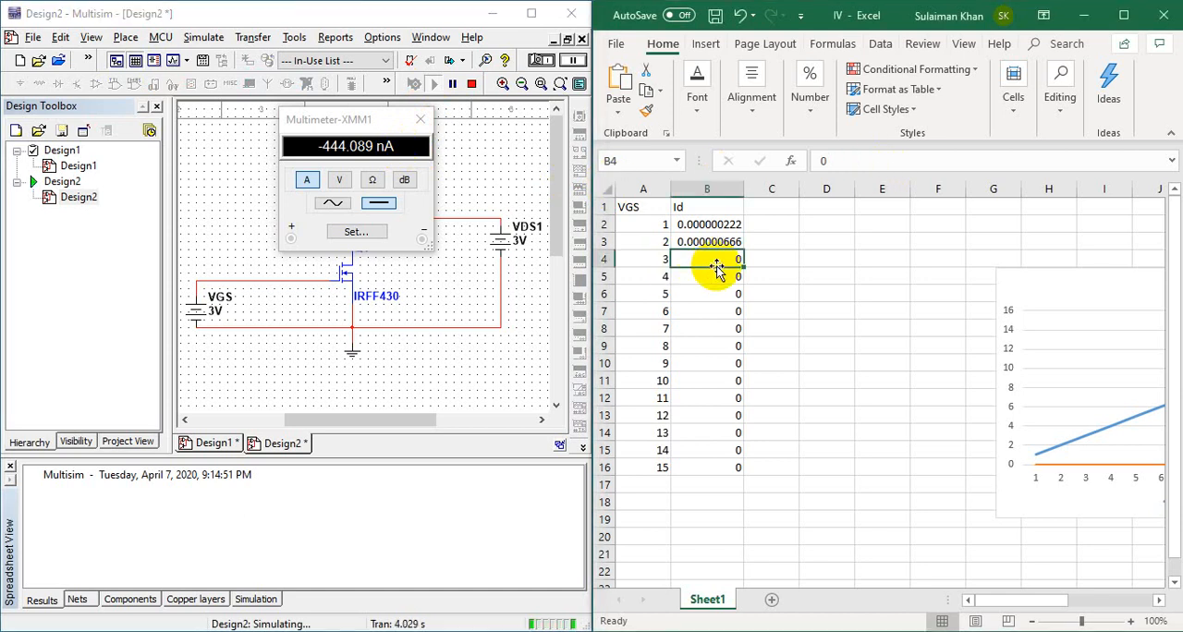
type("-00")
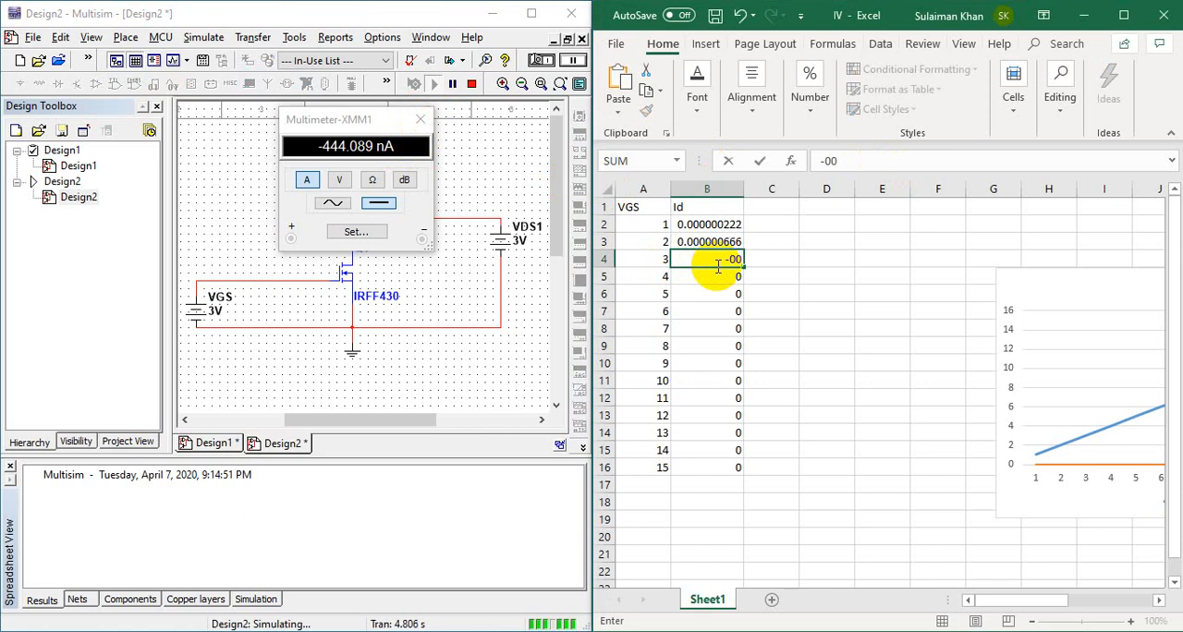
key("BackSpace")
type(".000")
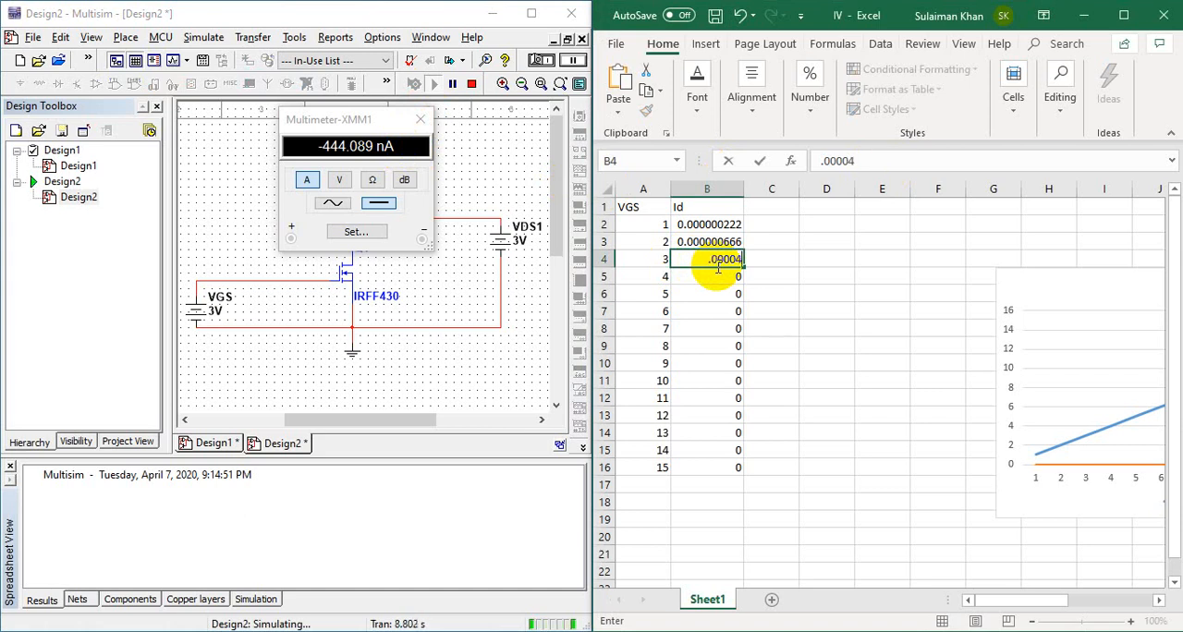
type("04")
key("Left")
left_click(716, 265)
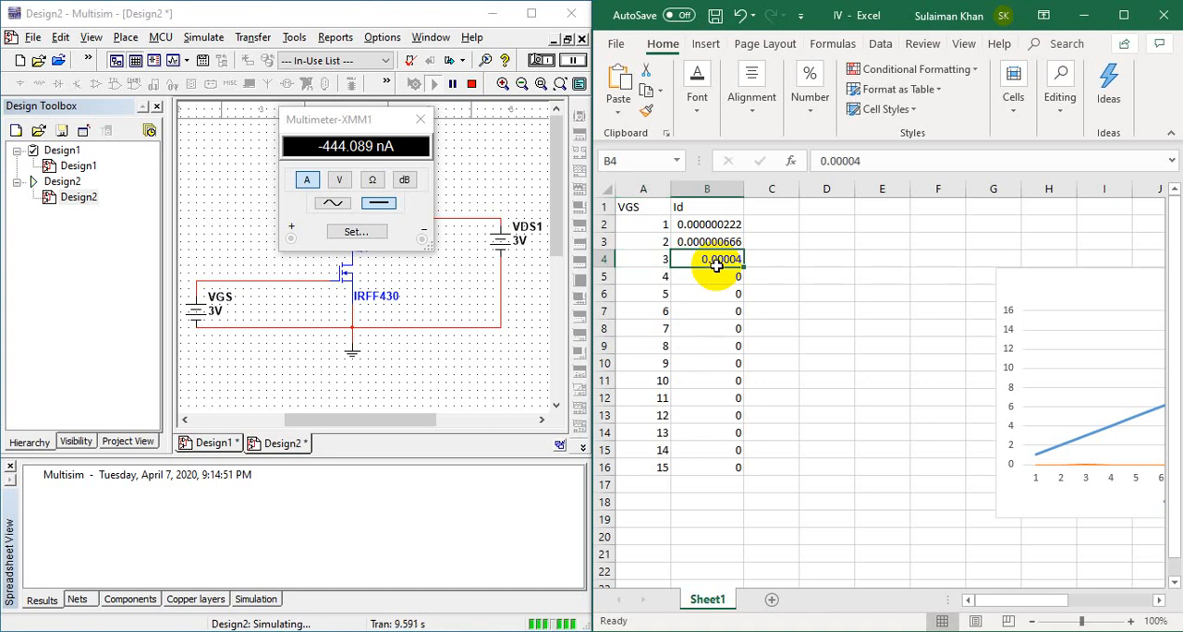
Step: Change the Id value in cell B4 to 0.000000444
left_click(873, 165)
key("BackSpace")
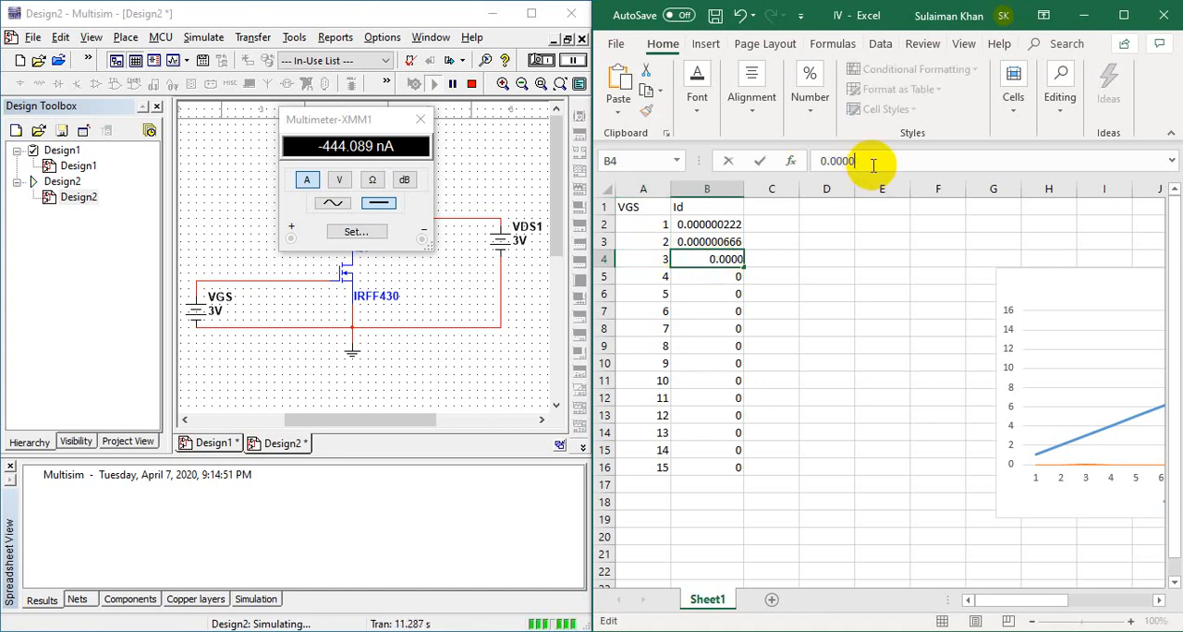
type("00")
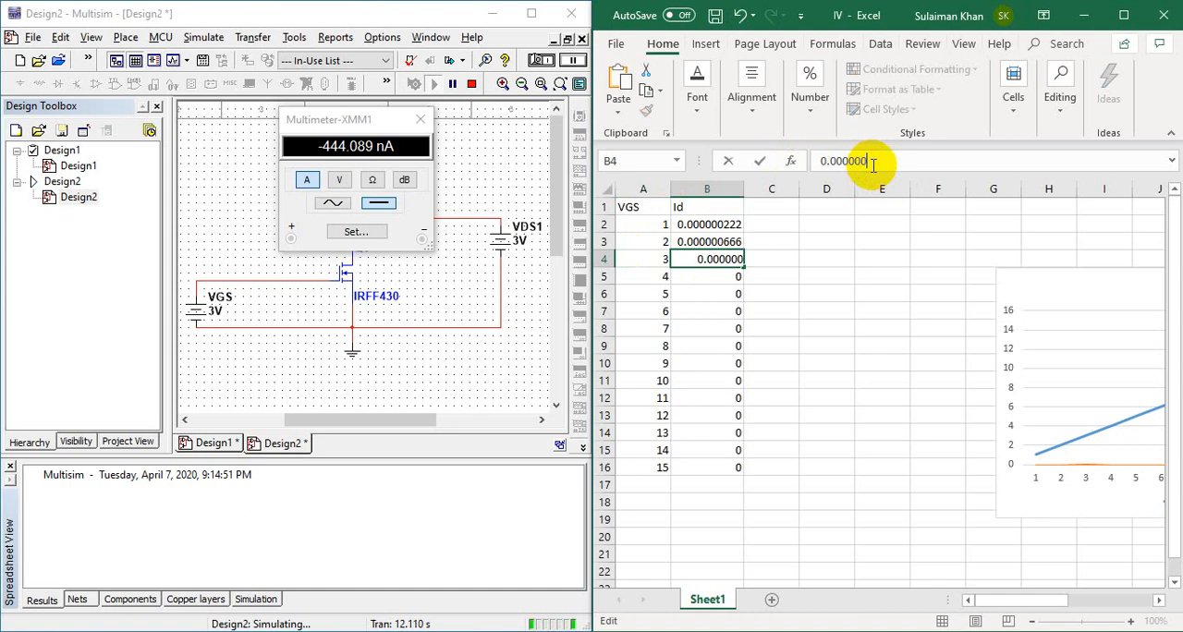
type("444")
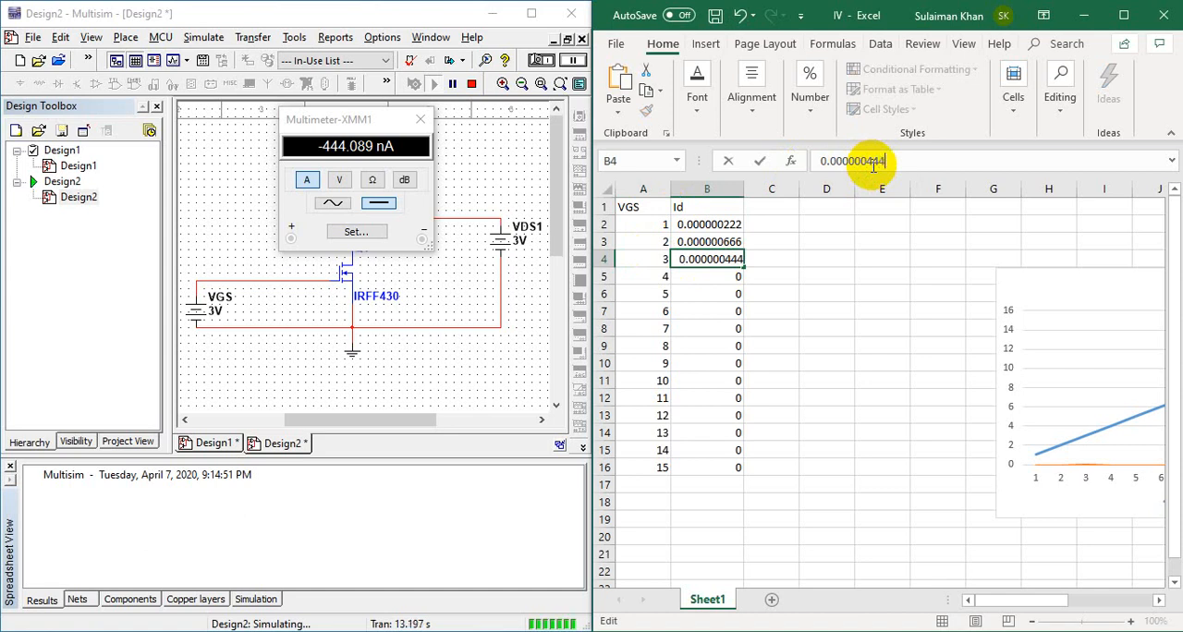
Step: Stop the Multisim simulation, set source VDS1 to 4 V and run it again
left_click(471, 85)
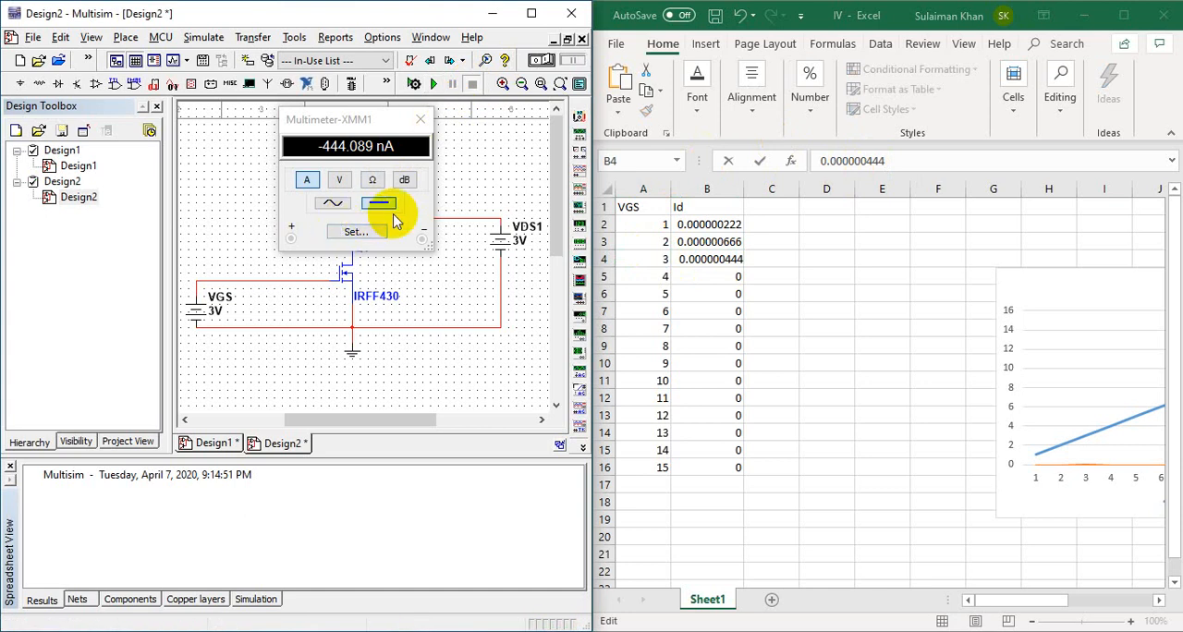
double_click(506, 254)
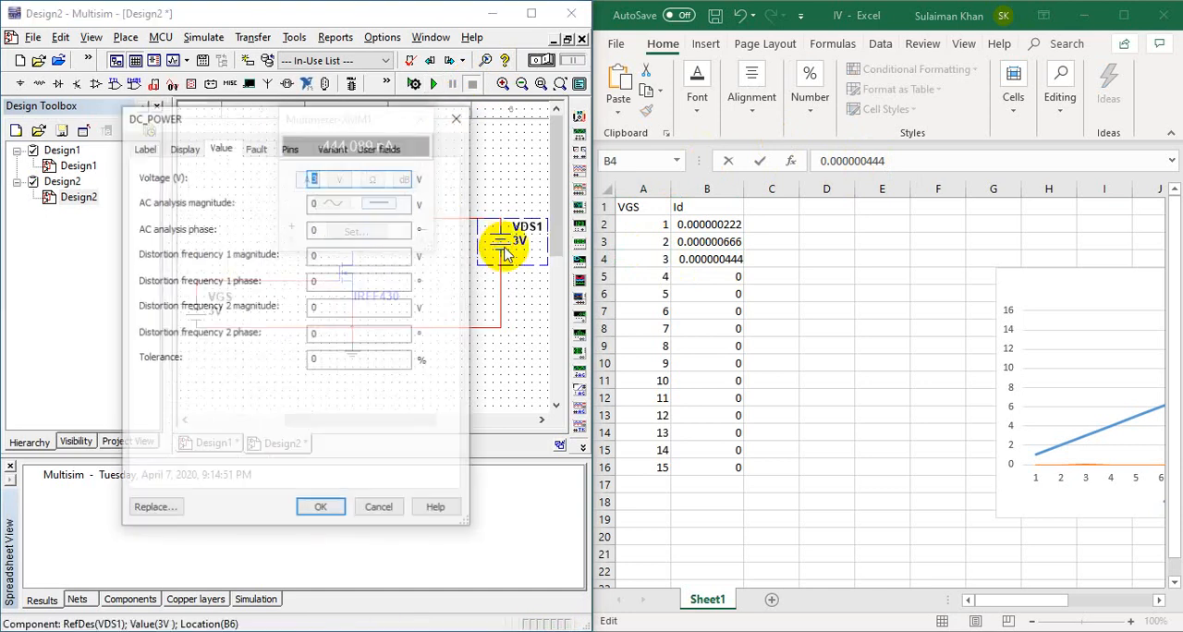
type("4")
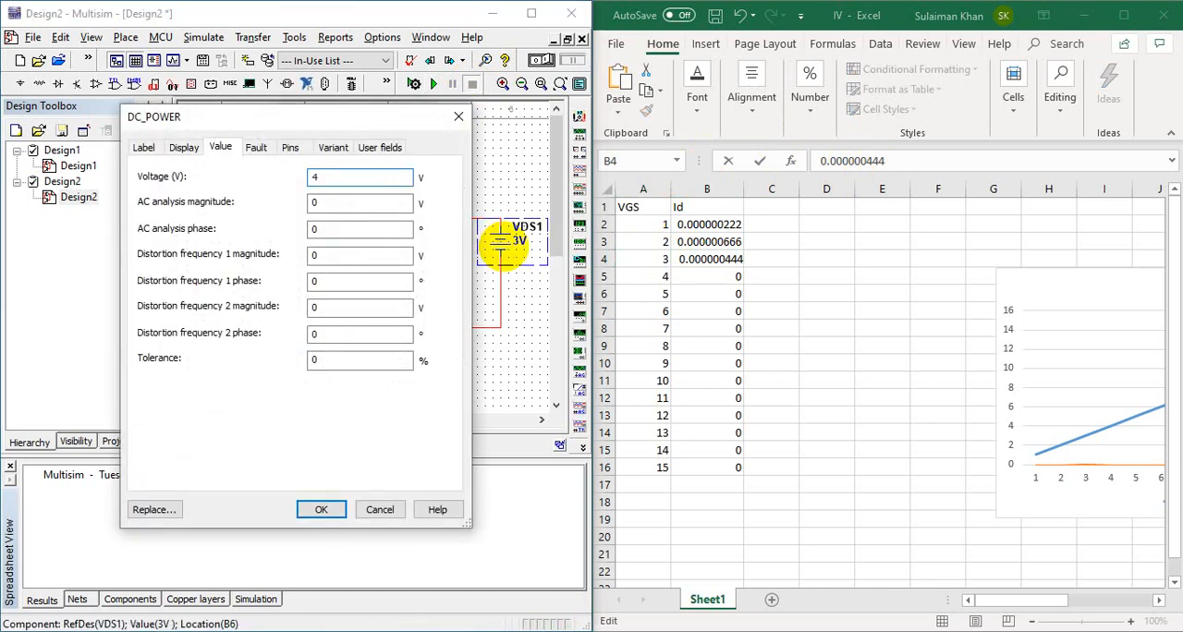
key("Return")
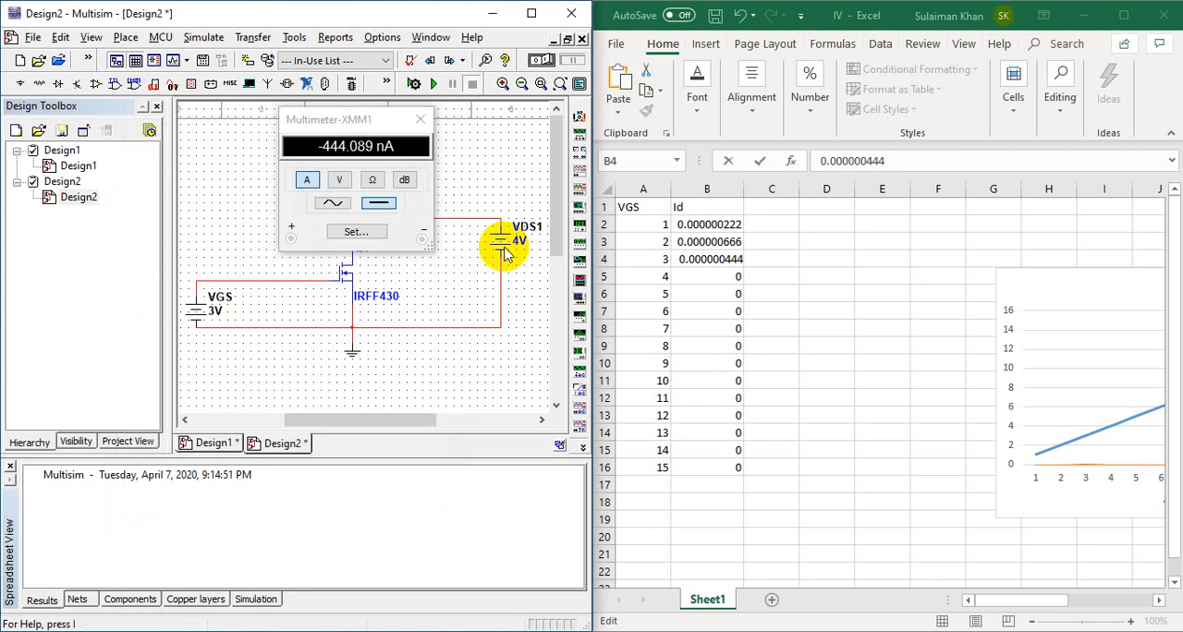
left_click(436, 85)
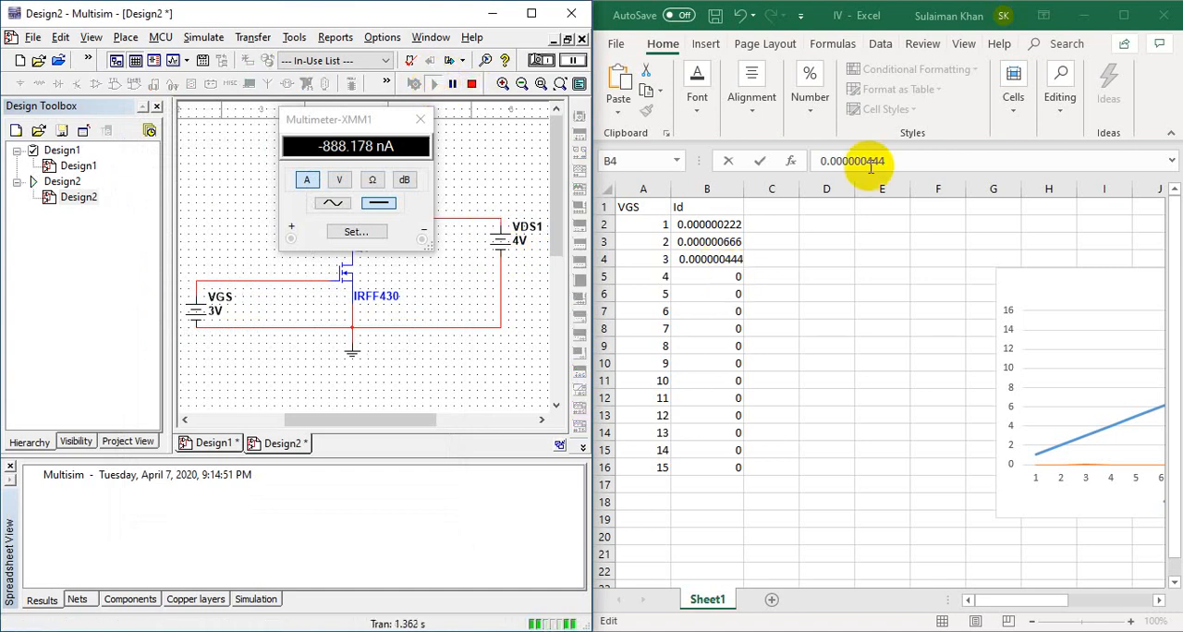
Step: Replace the Id value in cell B4 of the IV workbook with 0.000000888
left_click(928, 155)
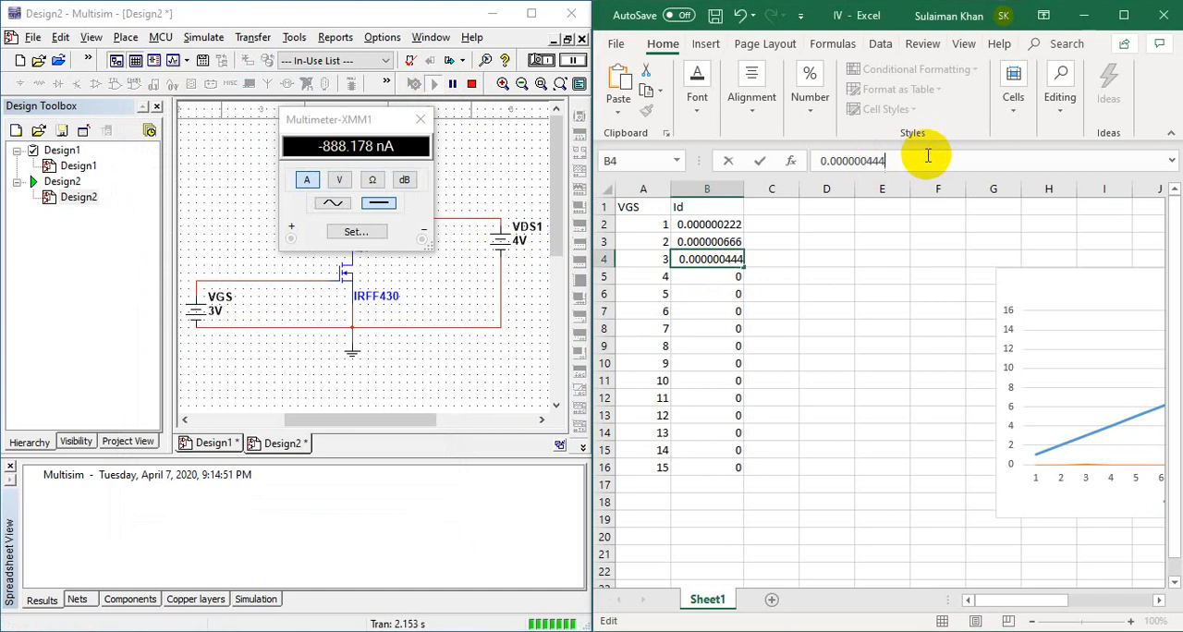
key("BackSpace")
key("BackSpace")
key("BackSpace")
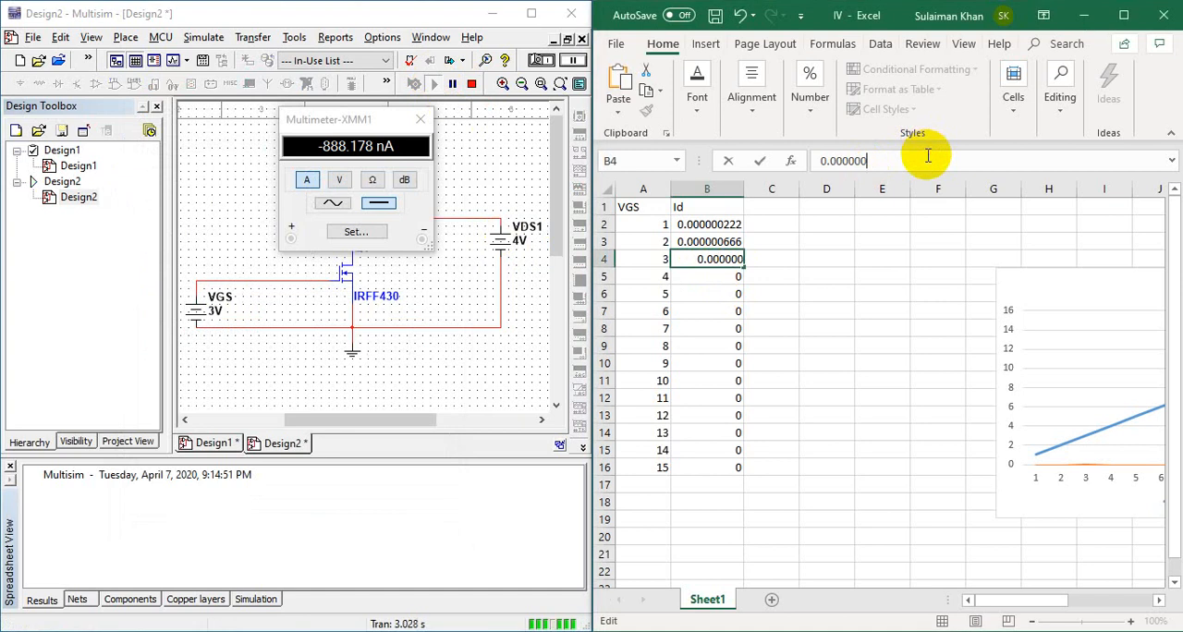
type("888")
key("Return")
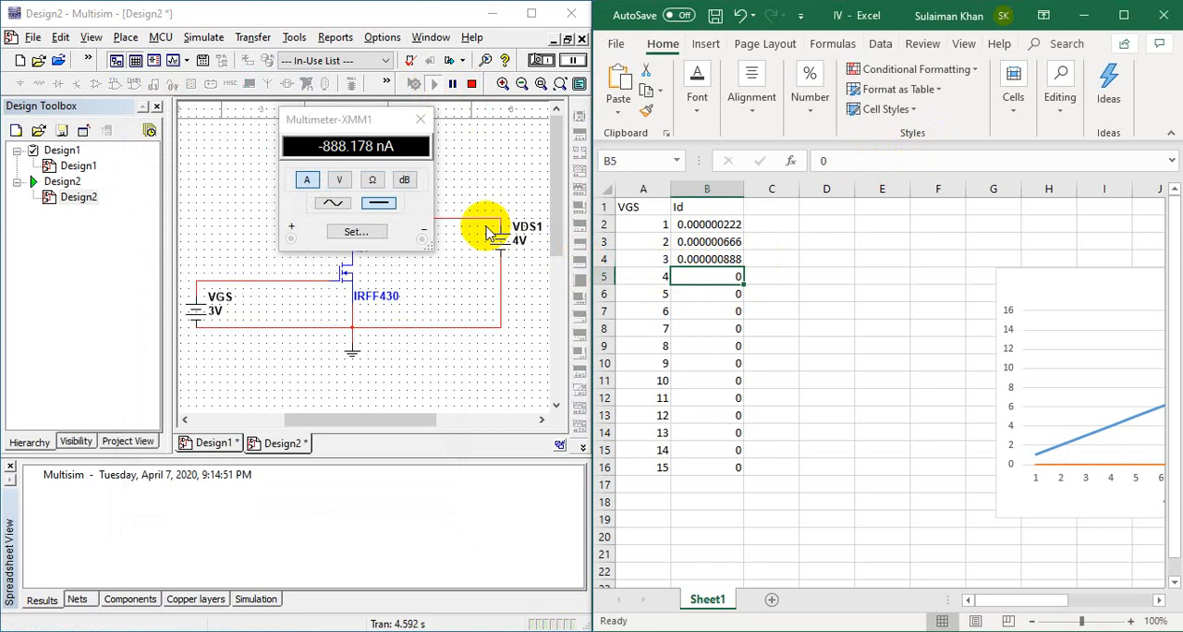
Step: Move the Id value 0.000000888 from cell B4 to cell B5 in the IV workbook
left_click(721, 260)
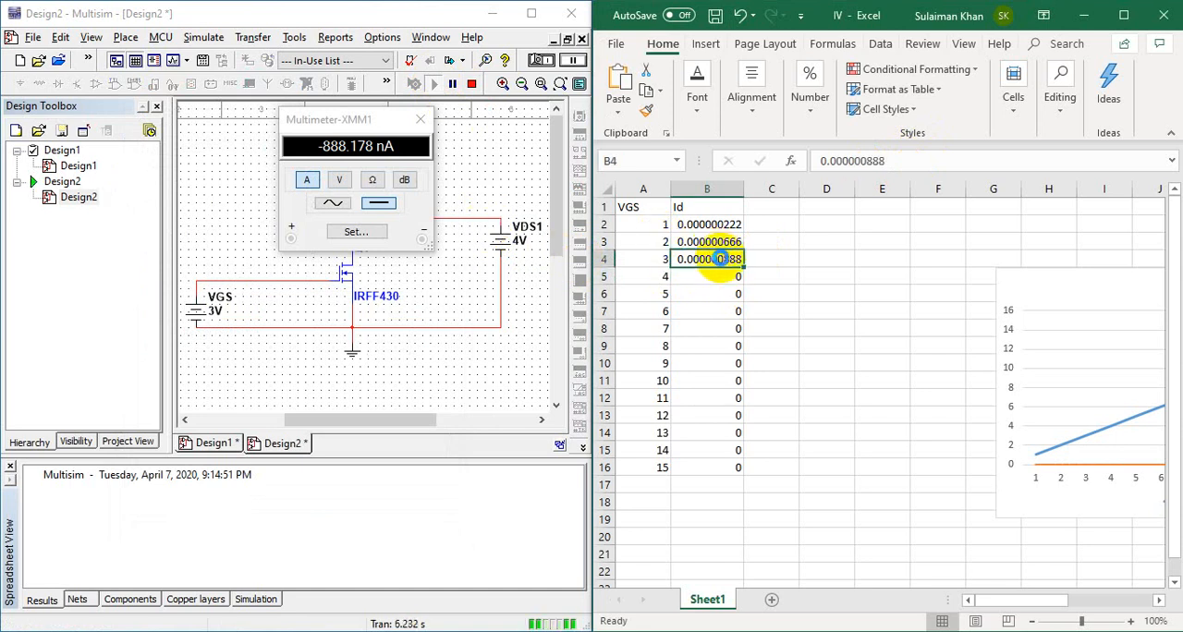
key("ctrl+c")
key("Down")
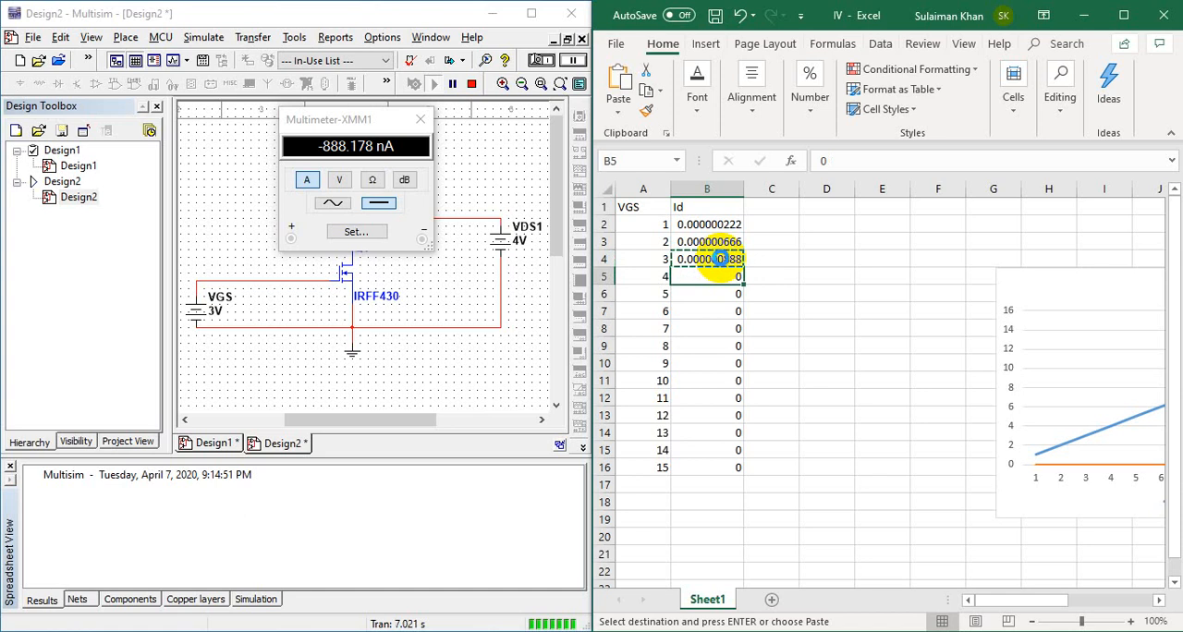
key("ctrl+v")
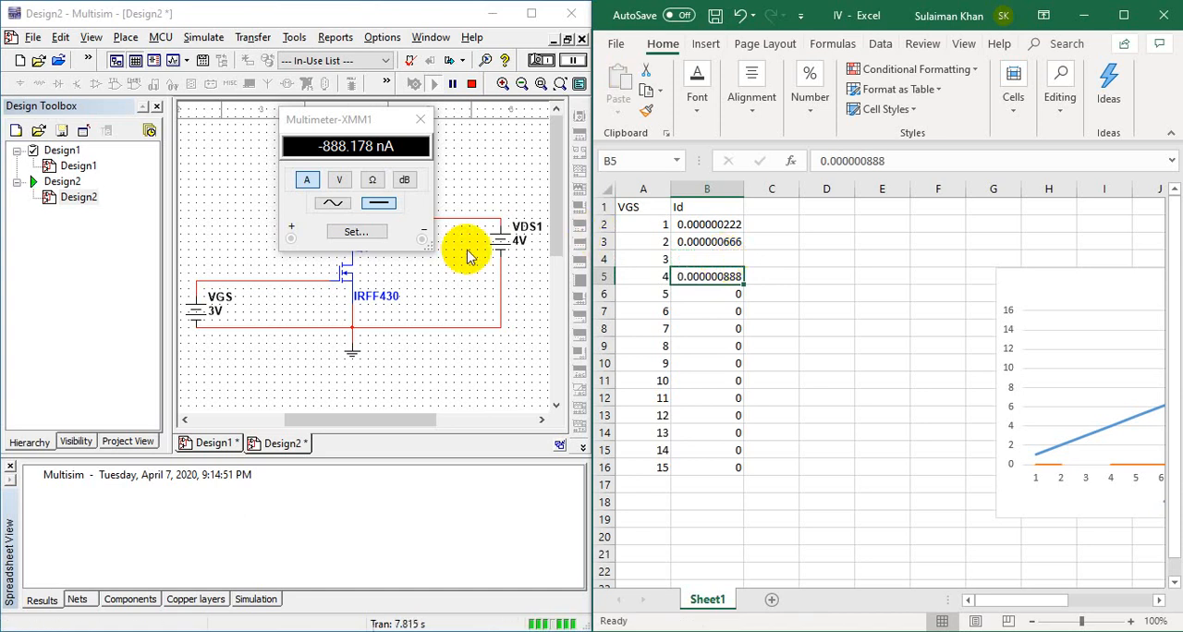
Step: Set Multisim source VDS1 to 2 V and restart the simulation to recheck the drain current
left_click(522, 238)
double_click(522, 238)
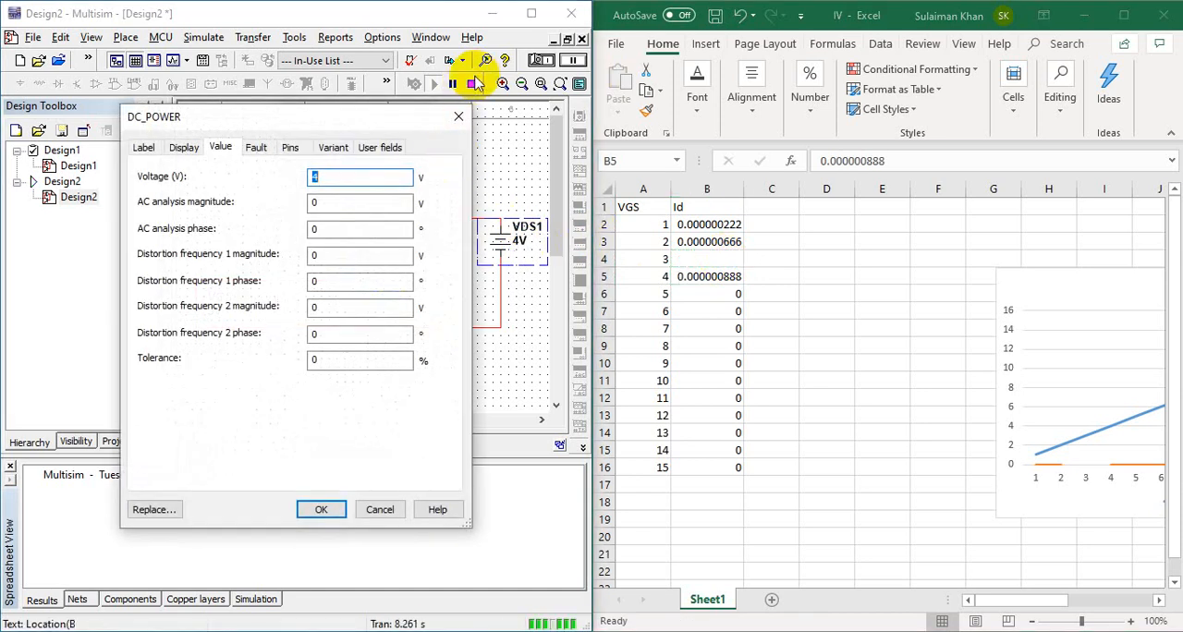
key("Return")
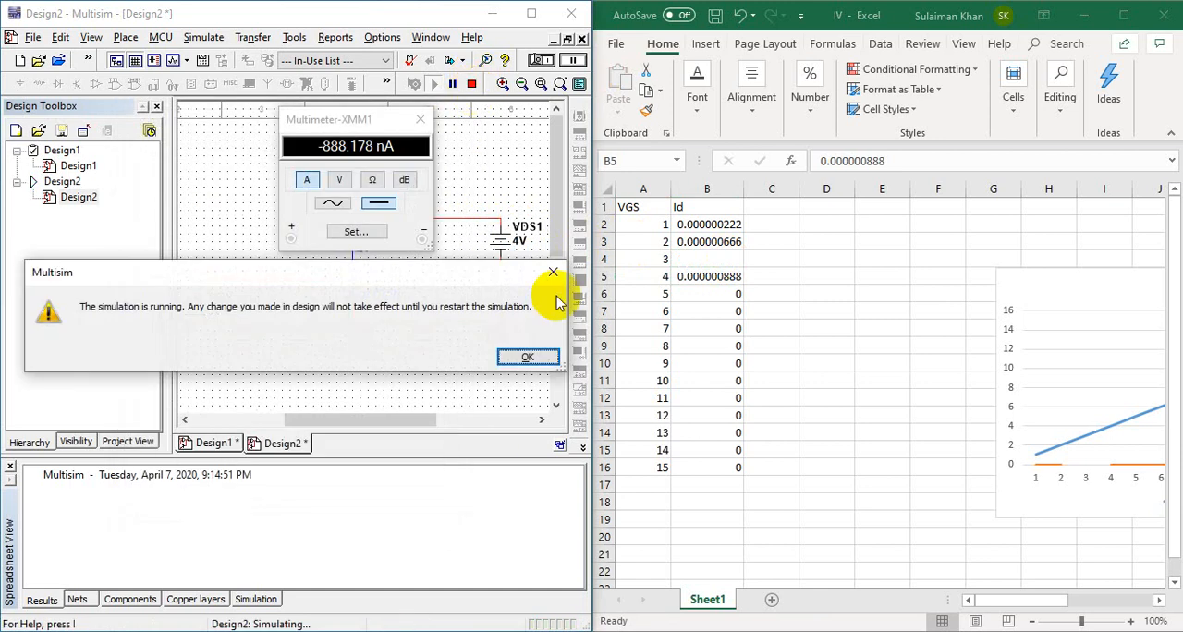
left_click(542, 358)
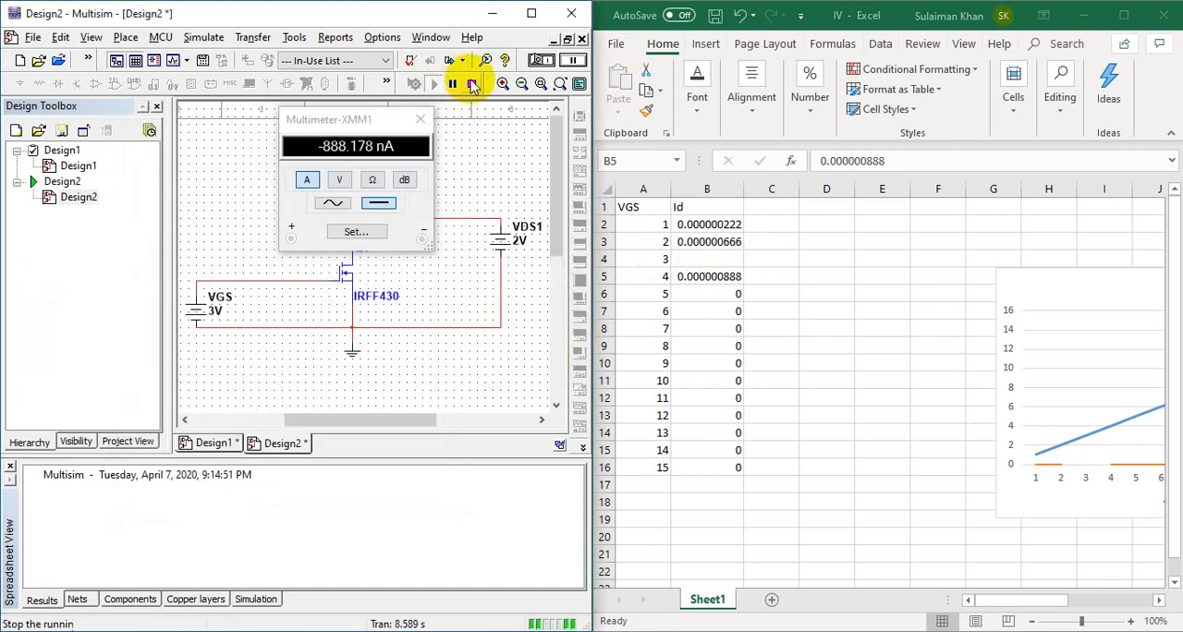
left_click(471, 84)
left_click(433, 84)
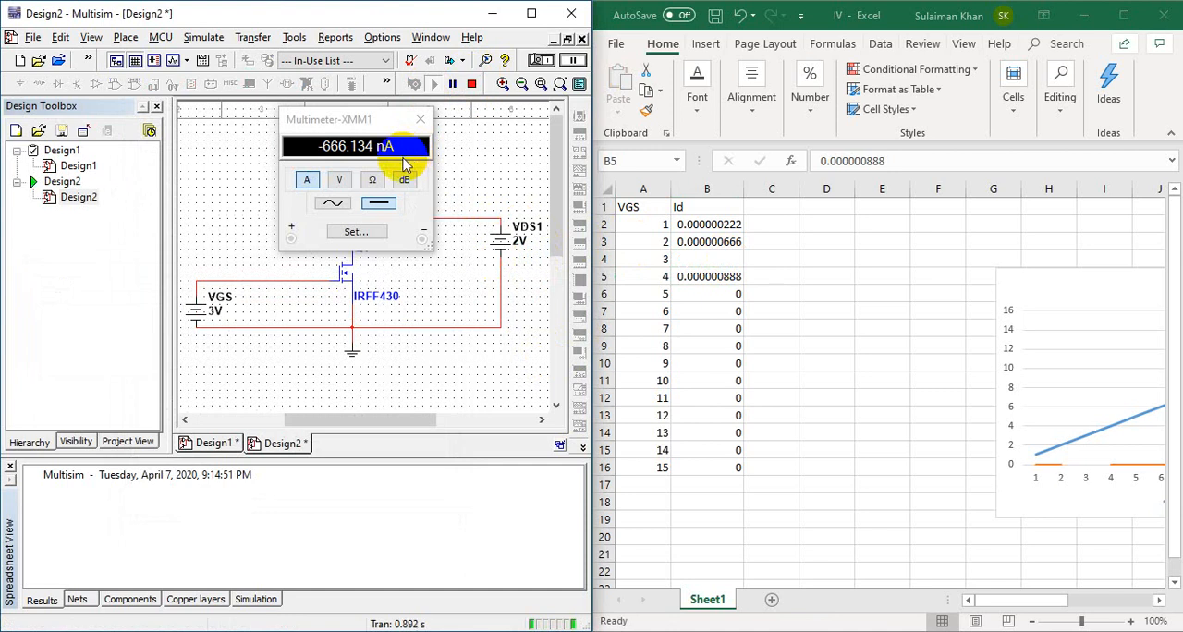
Step: Stop the simulation, set source VDS1 to 3 V and run it again
left_click(472, 84)
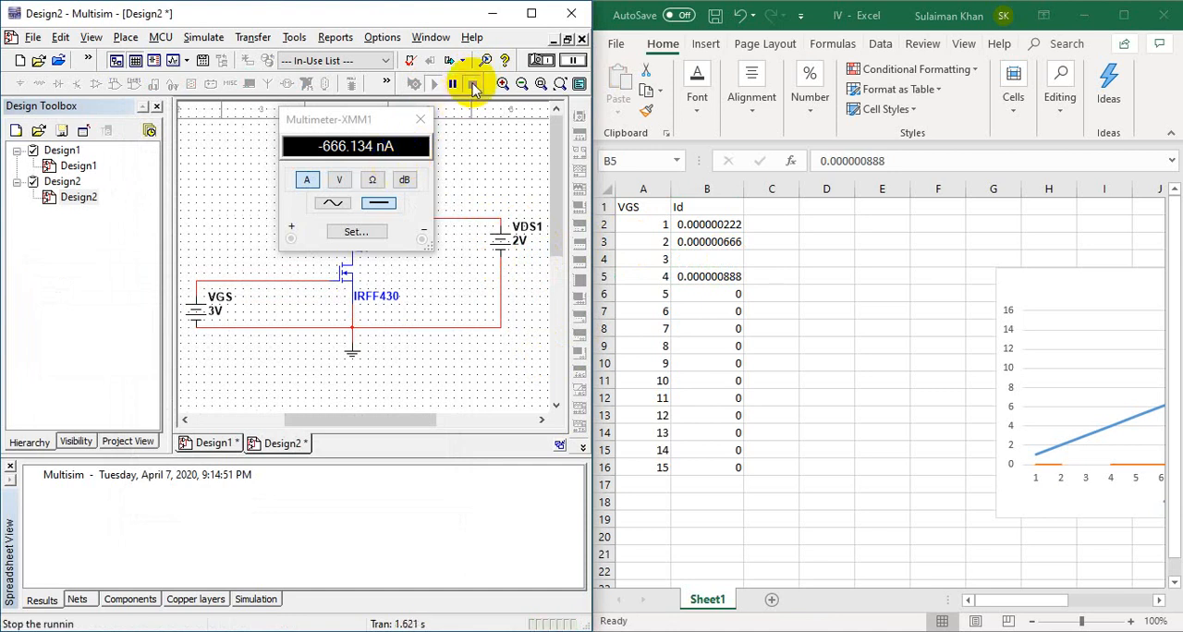
double_click(529, 242)
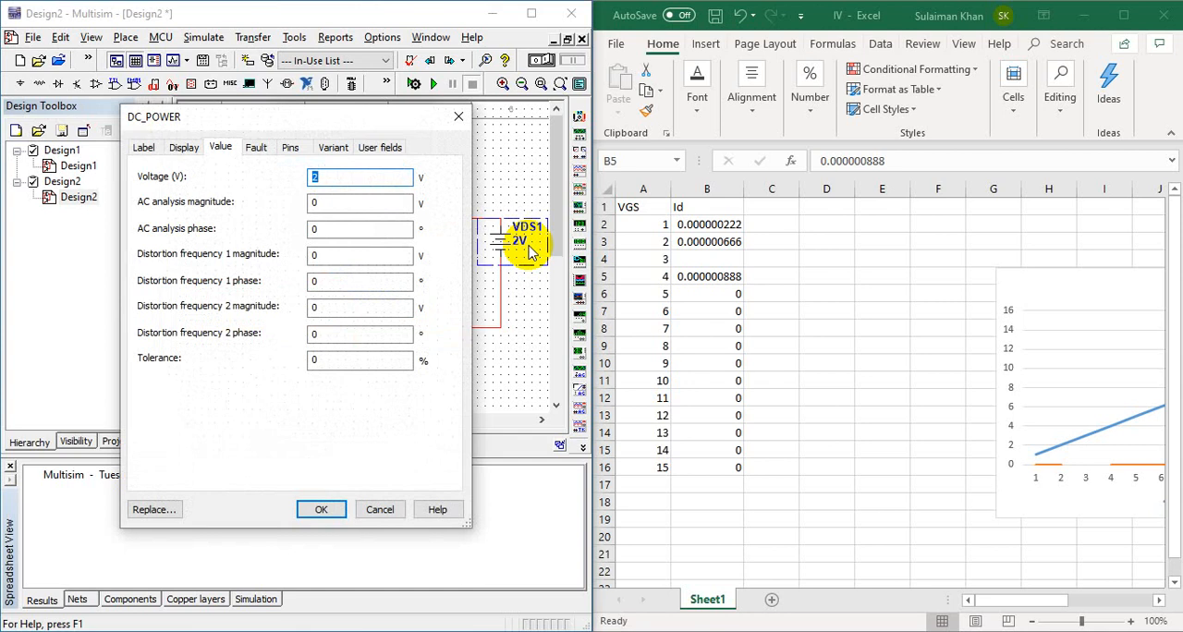
type("3")
key("Return")
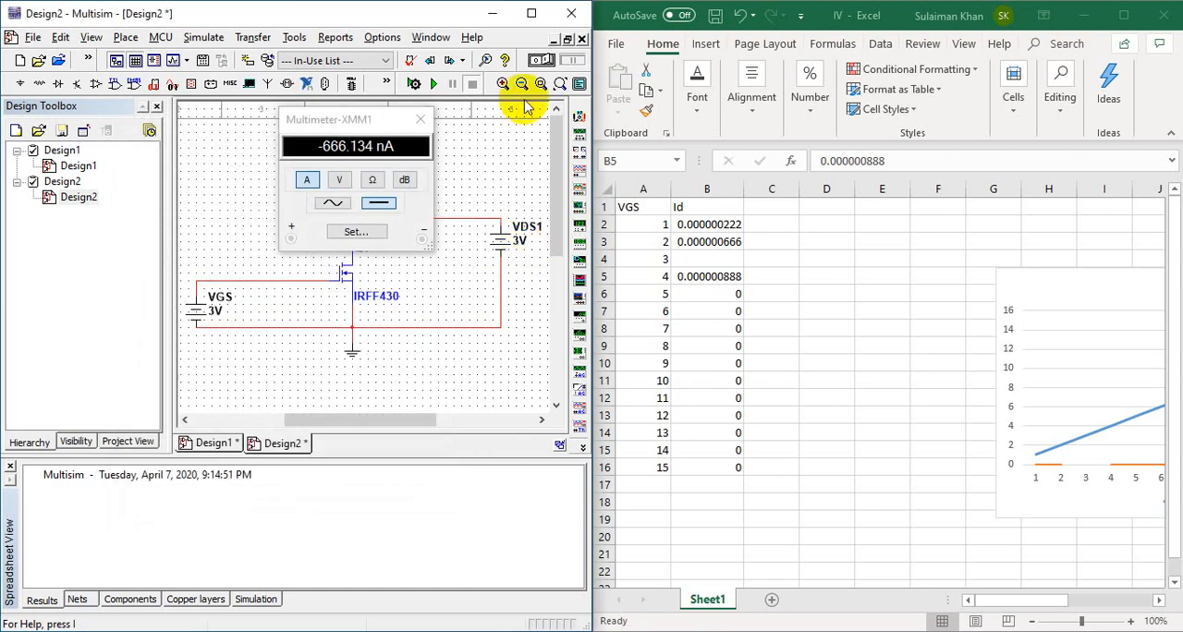
left_click(431, 84)
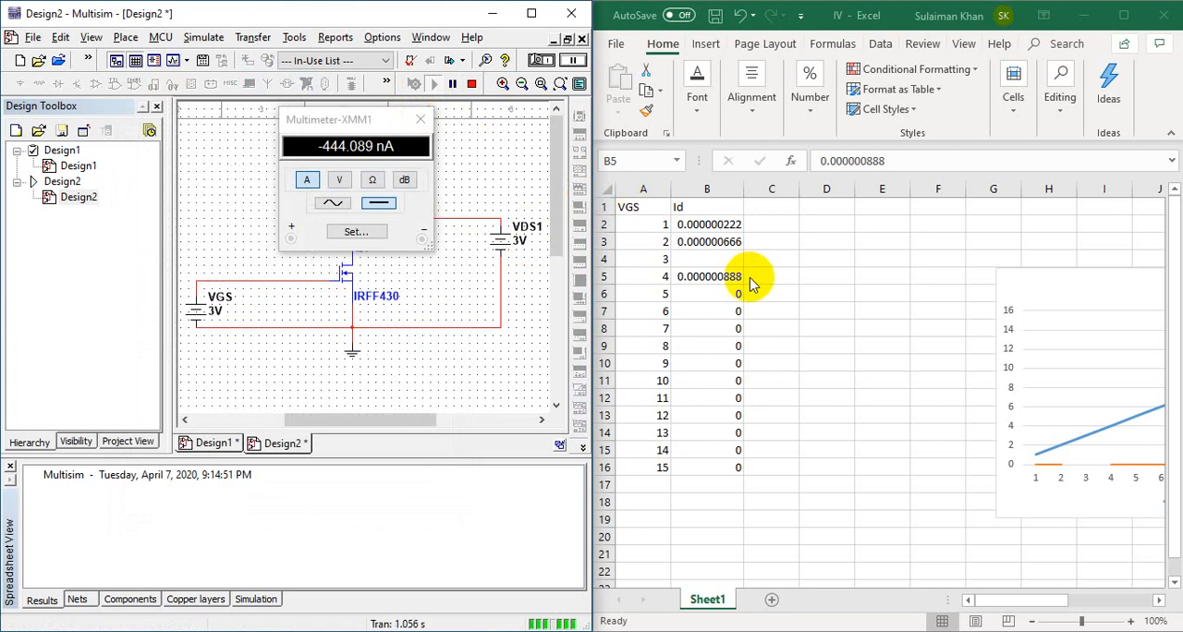
Step: Enter .000000444 as the Id value in cell B4 of the IV workbook
left_click(938, 167)
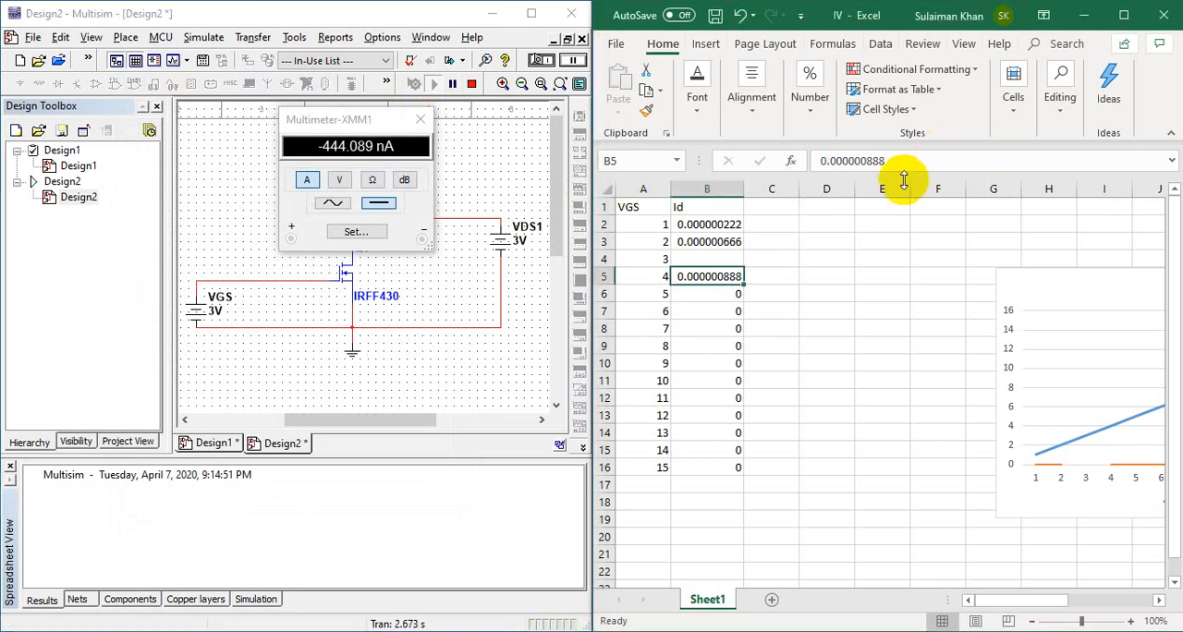
left_click(724, 256)
left_click(879, 167)
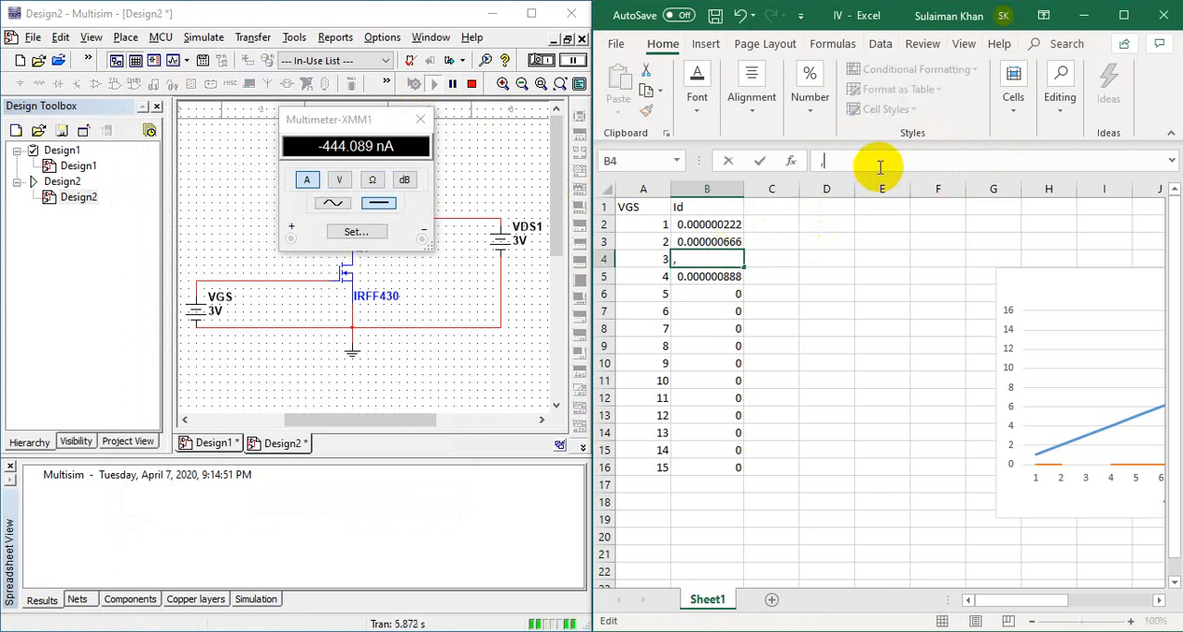
type(".00000044")
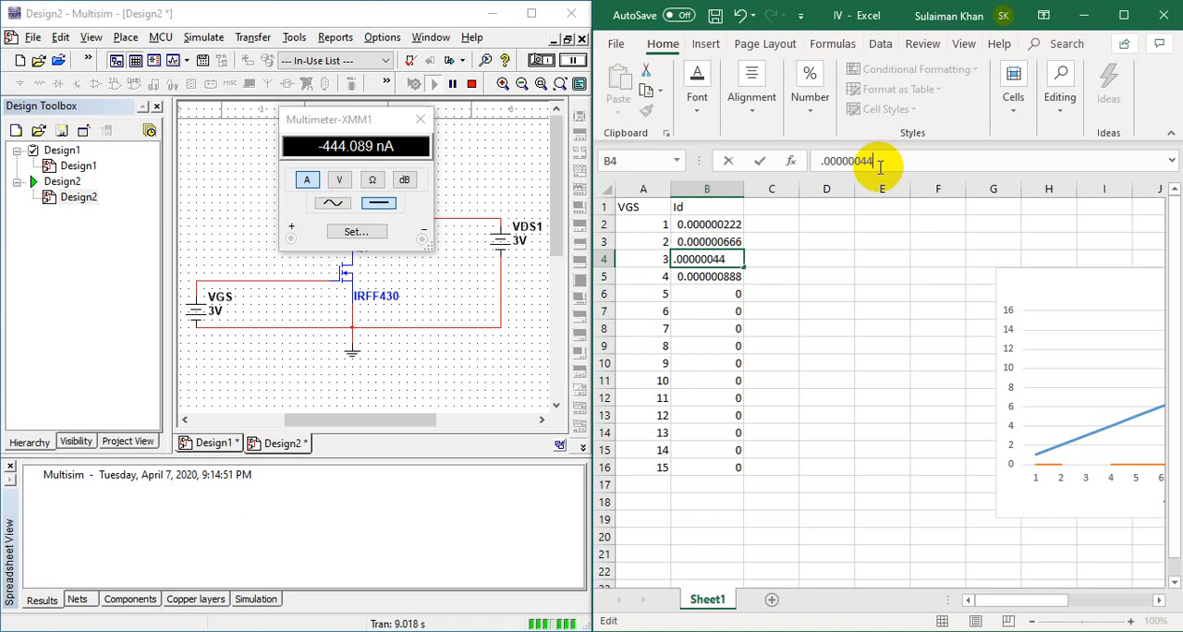
type("4")
key("Return")
key("Return")
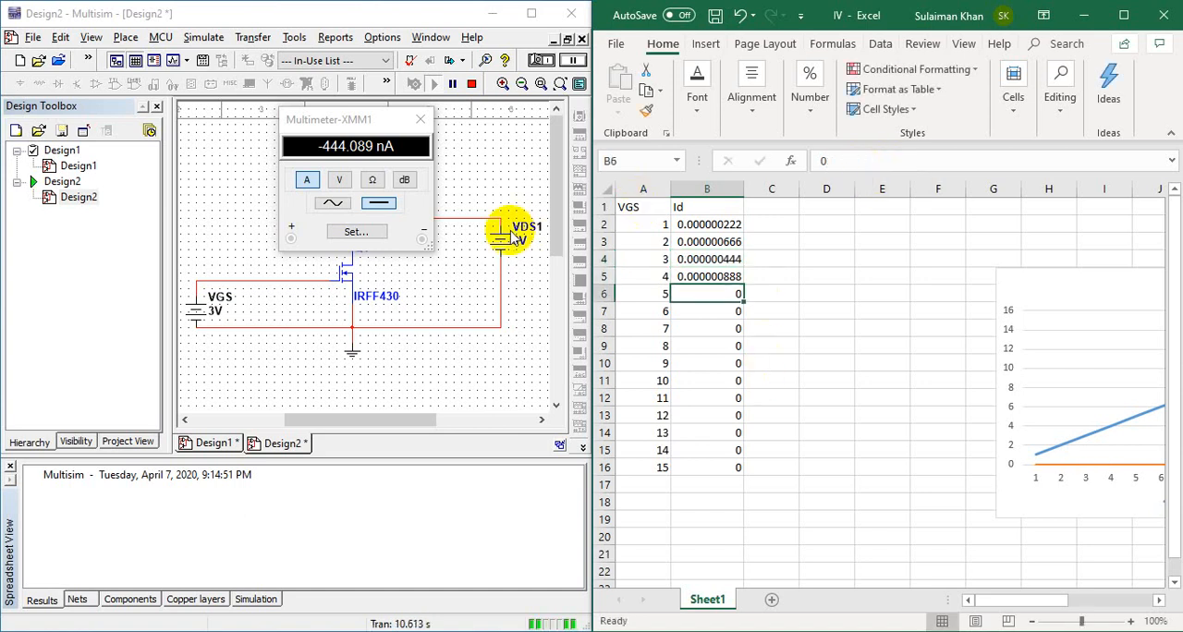
Step: Stop the Multisim simulation, change source VDS1 to 5 V and run it again
left_click(471, 83)
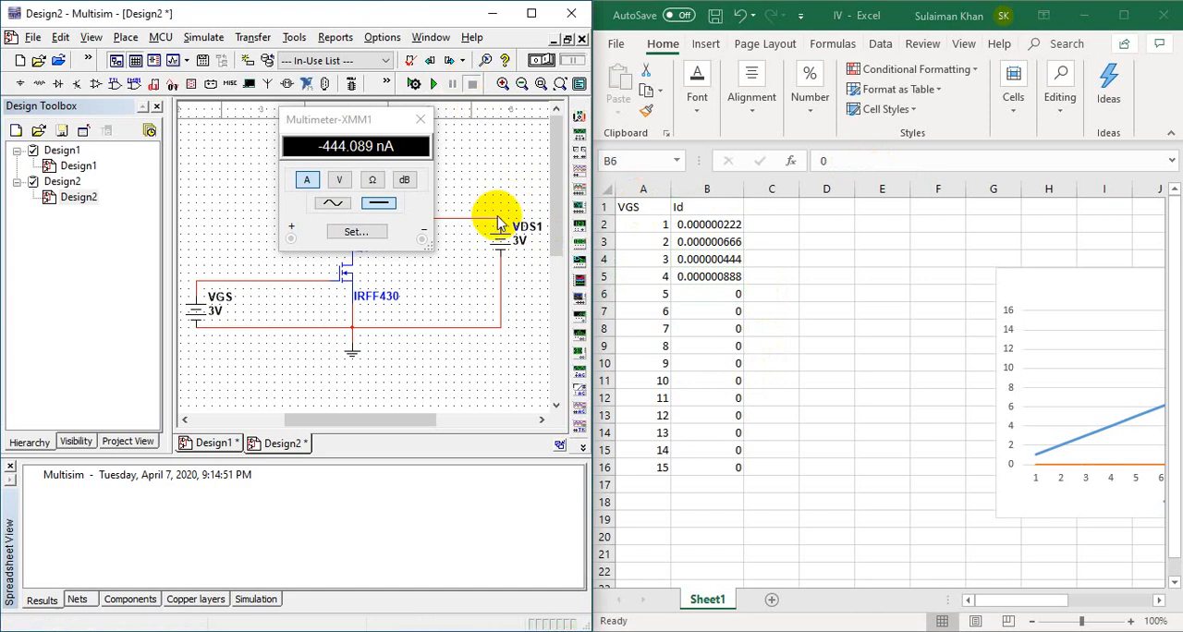
left_click(517, 241)
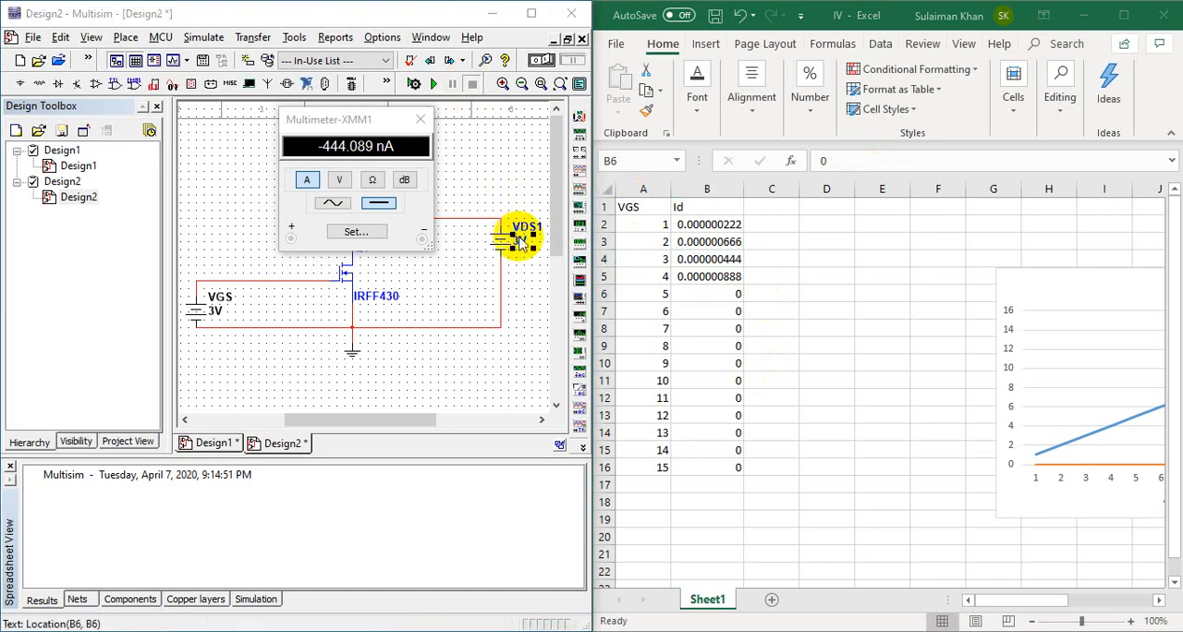
double_click(517, 240)
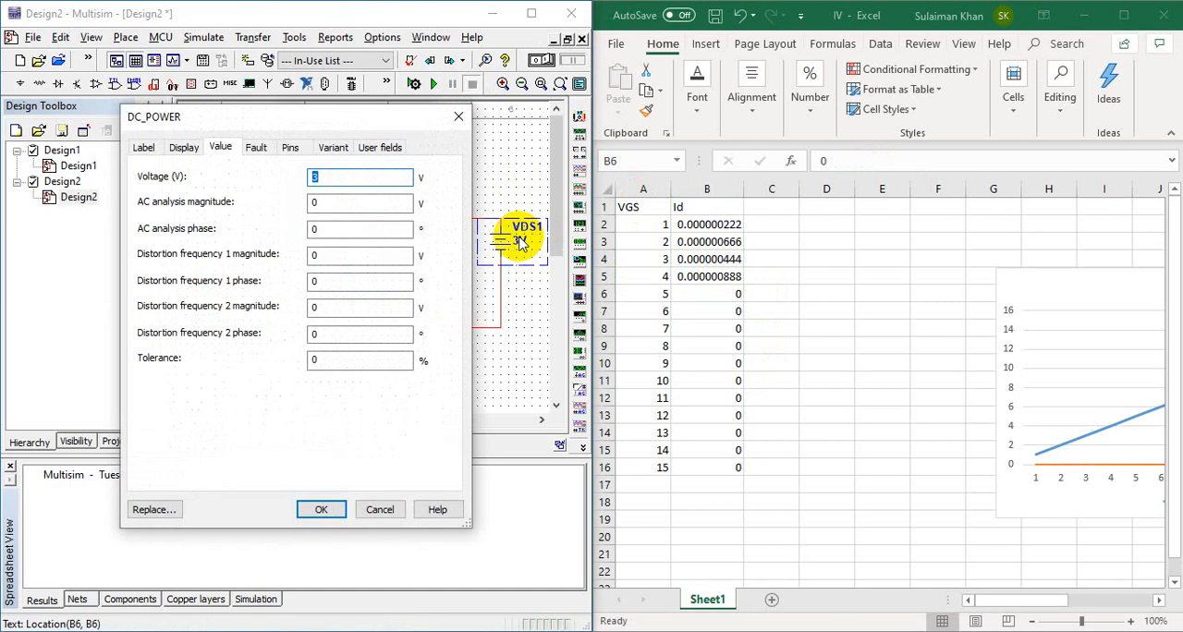
type("4")
key("BackSpace")
type("5")
key("Return")
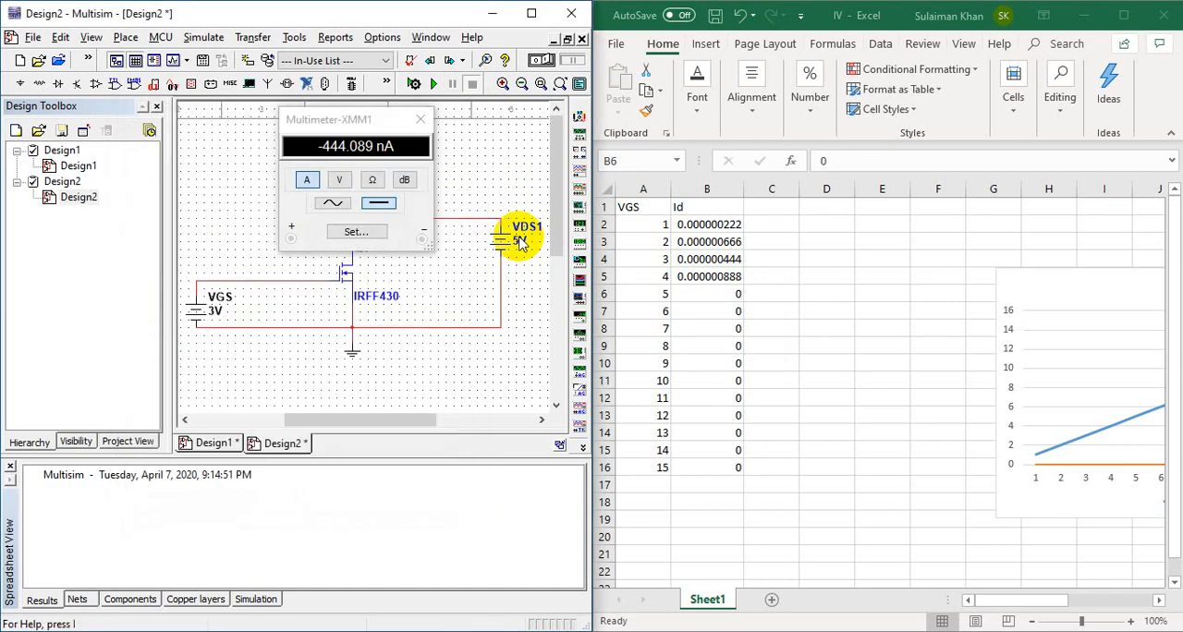
left_click(434, 83)
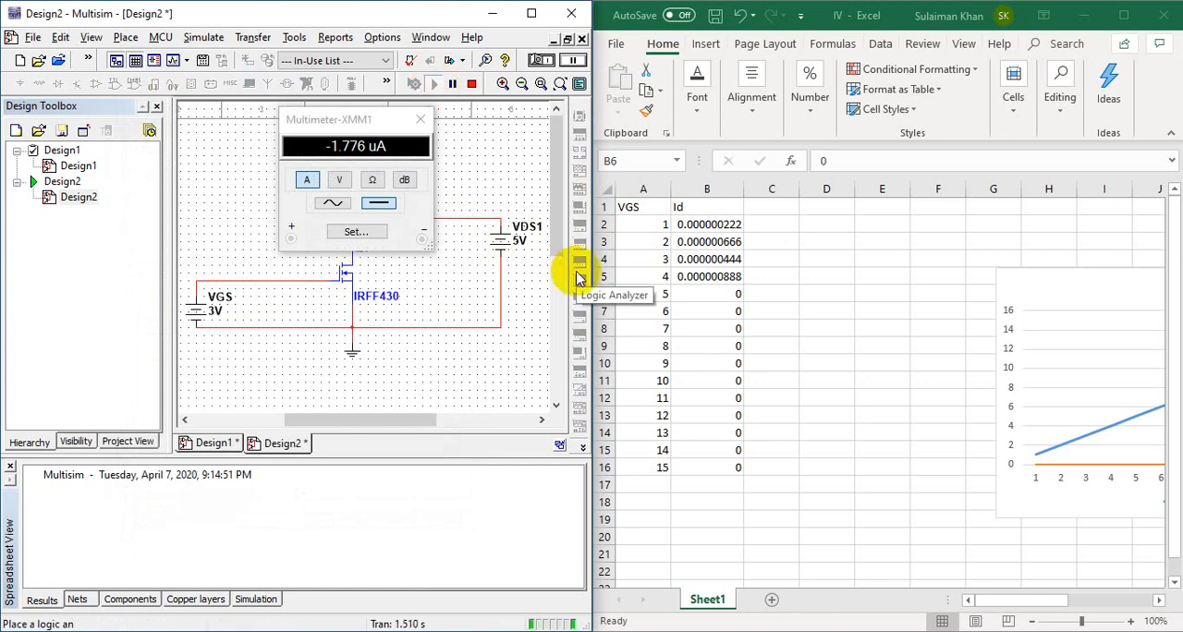
Step: Replace the Id value in cell B6 of the IV workbook with .000001776
left_click(736, 295)
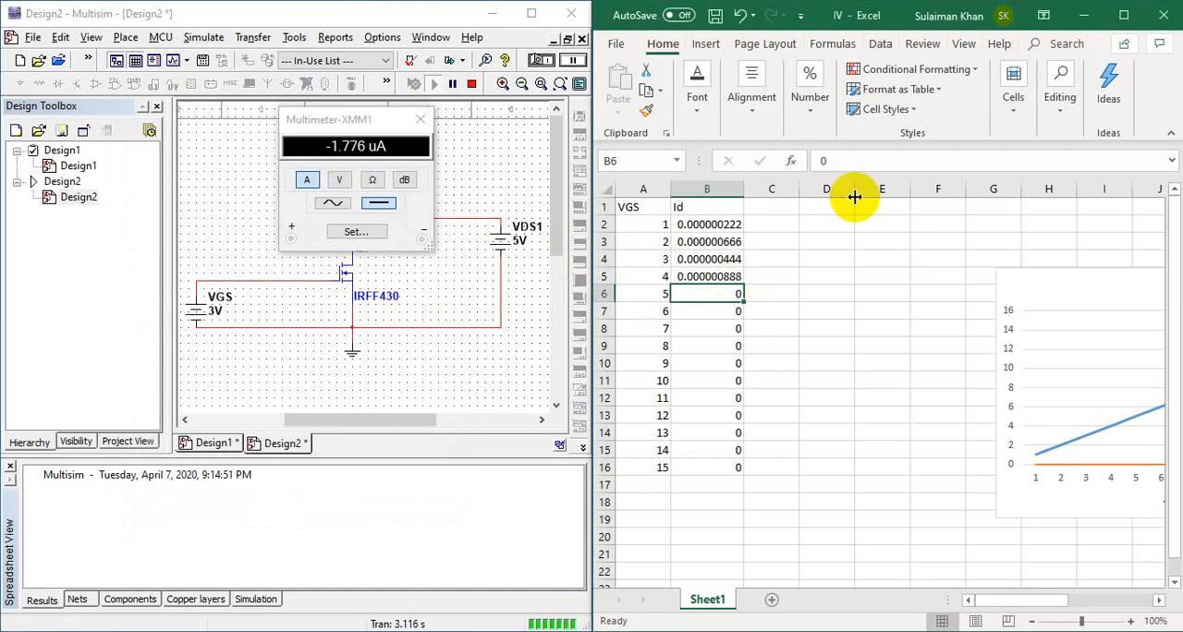
left_click(879, 160)
key("BackSpace")
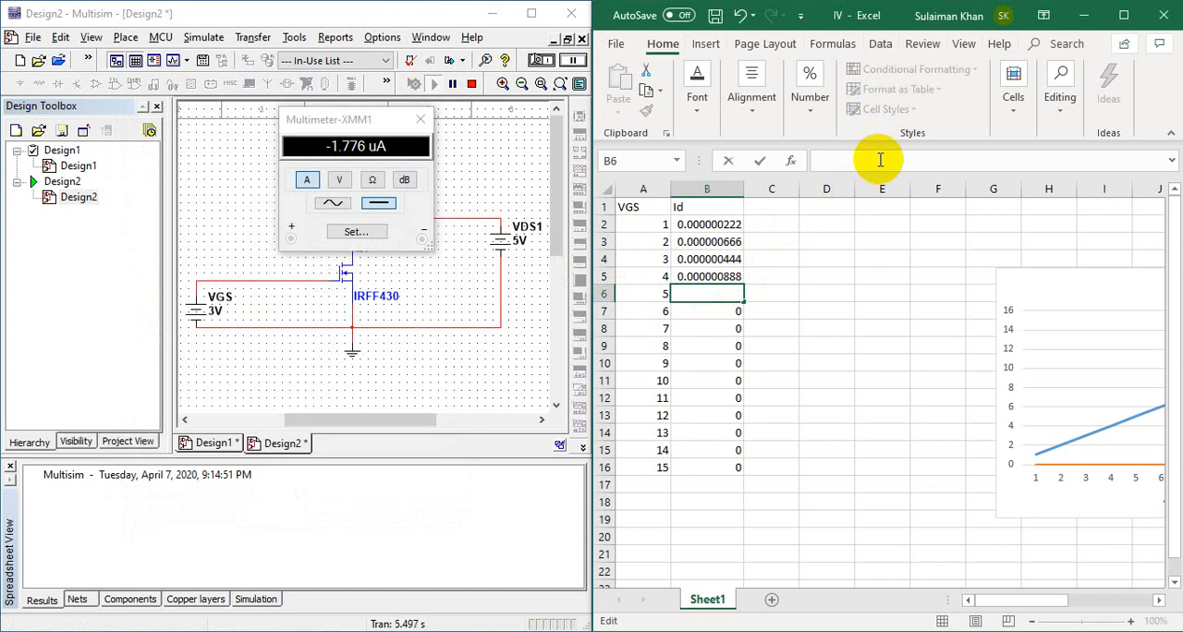
type(".0000")
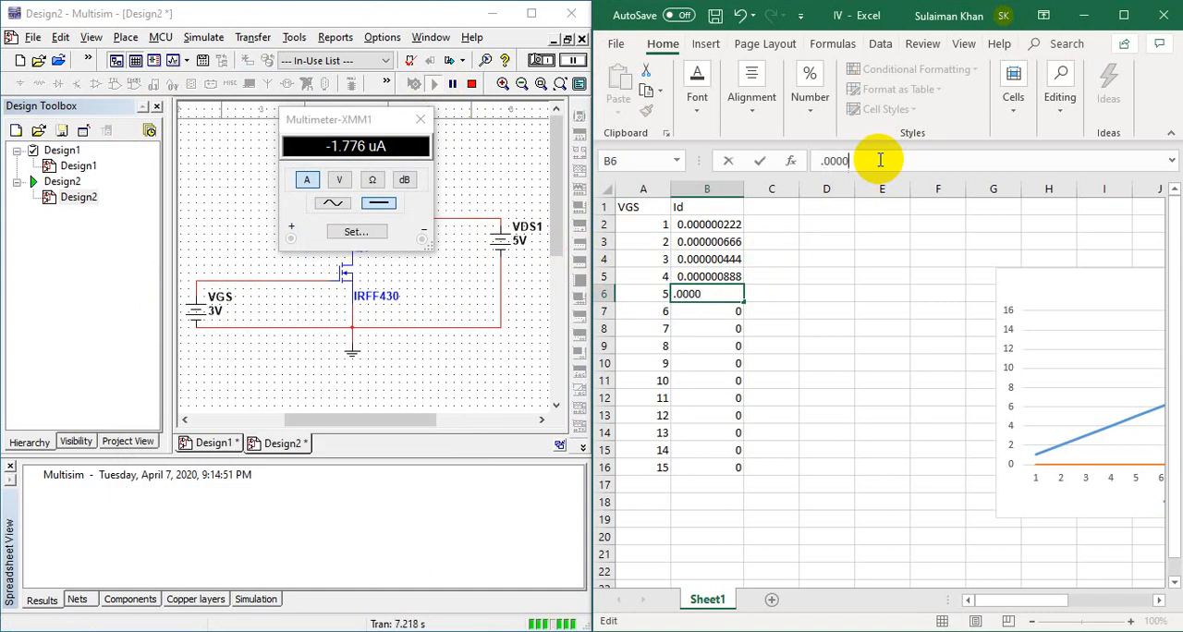
type("01776")
key("Return")
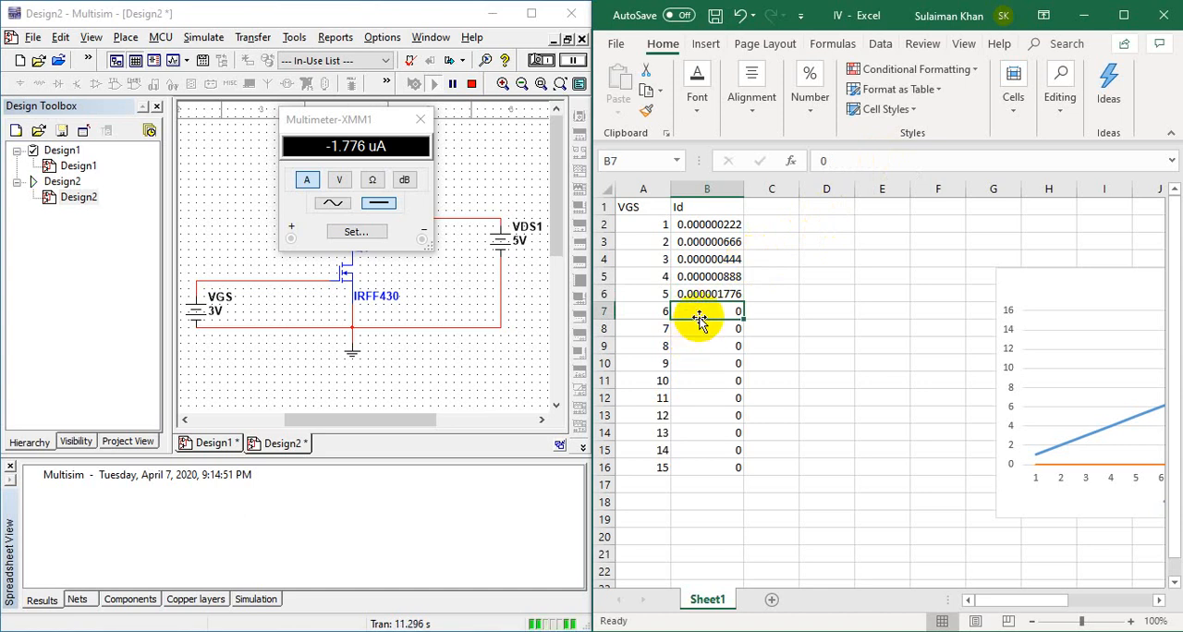
Step: Stop the Multisim simulation, set source VDS1 to 6 V and restart it
left_click(471, 84)
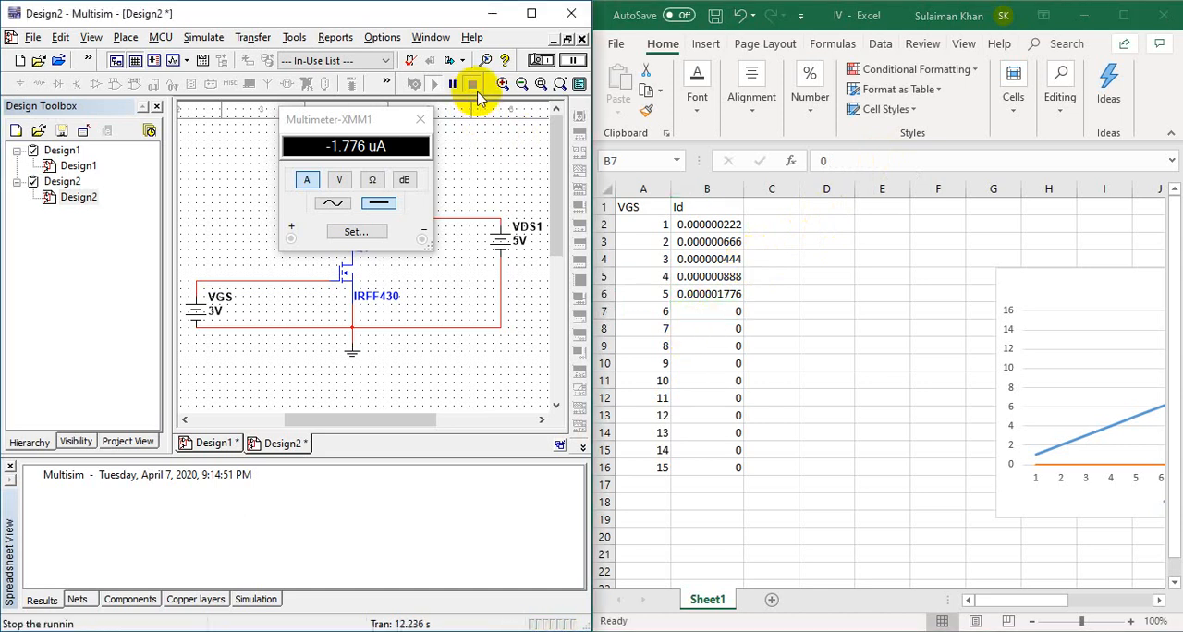
double_click(515, 239)
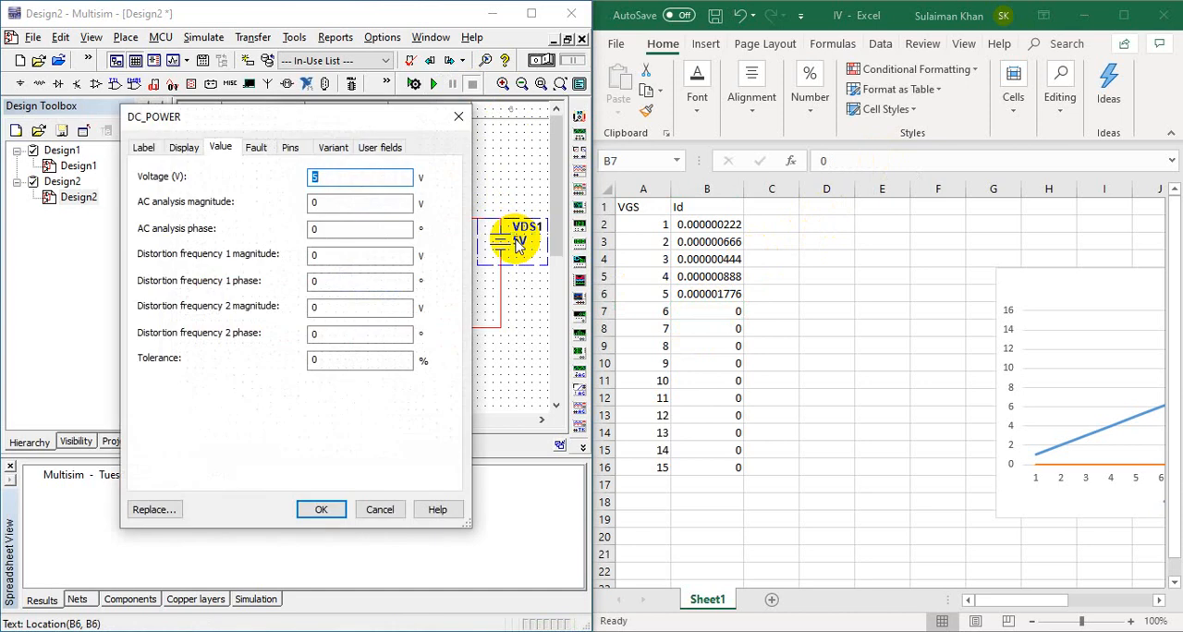
type("6")
key("Return")
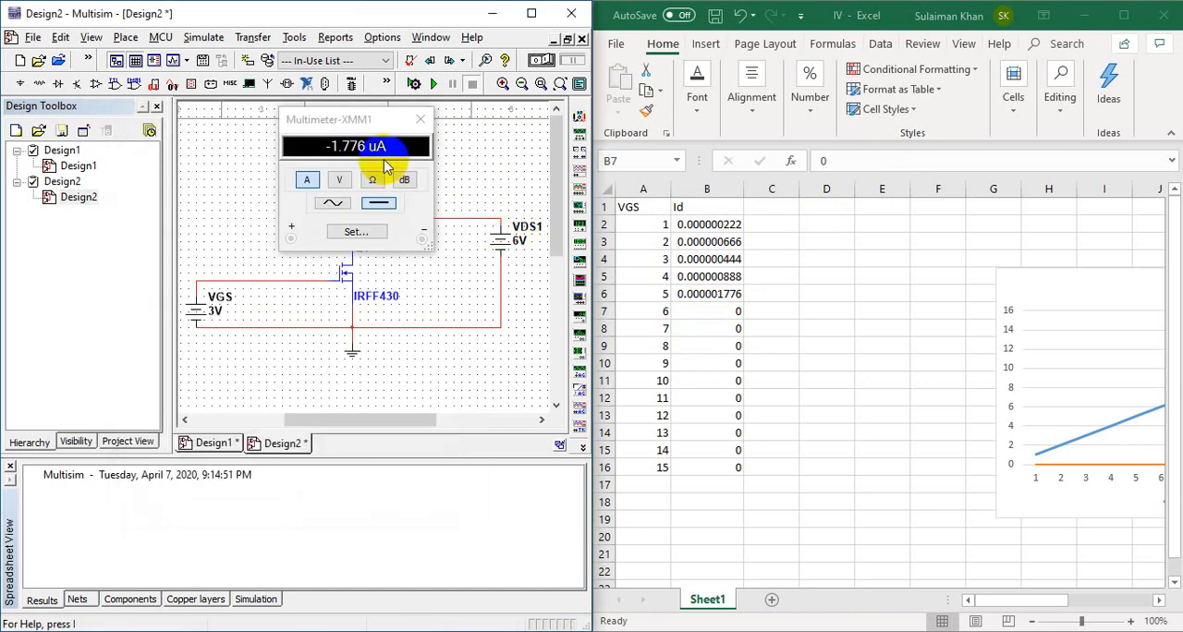
left_click(434, 84)
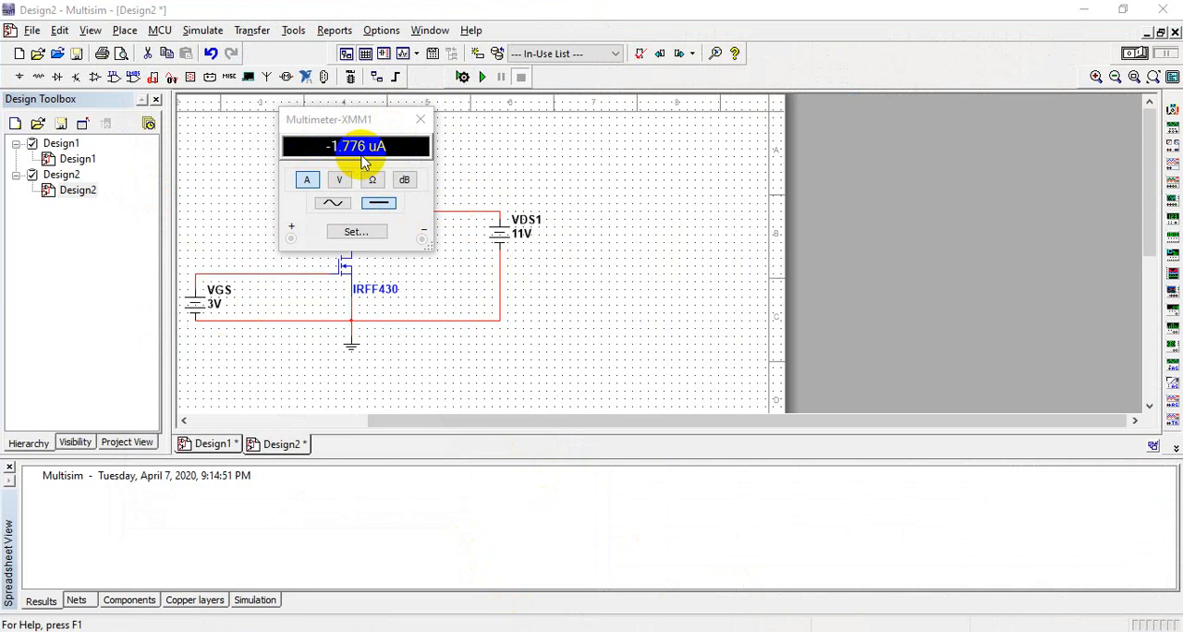
Step: Move the XMM1 multimeter window off the circuit, and switch to the IV workbook in Excel to examine the plotted Id points
left_click_drag(371, 120, 621, 178)
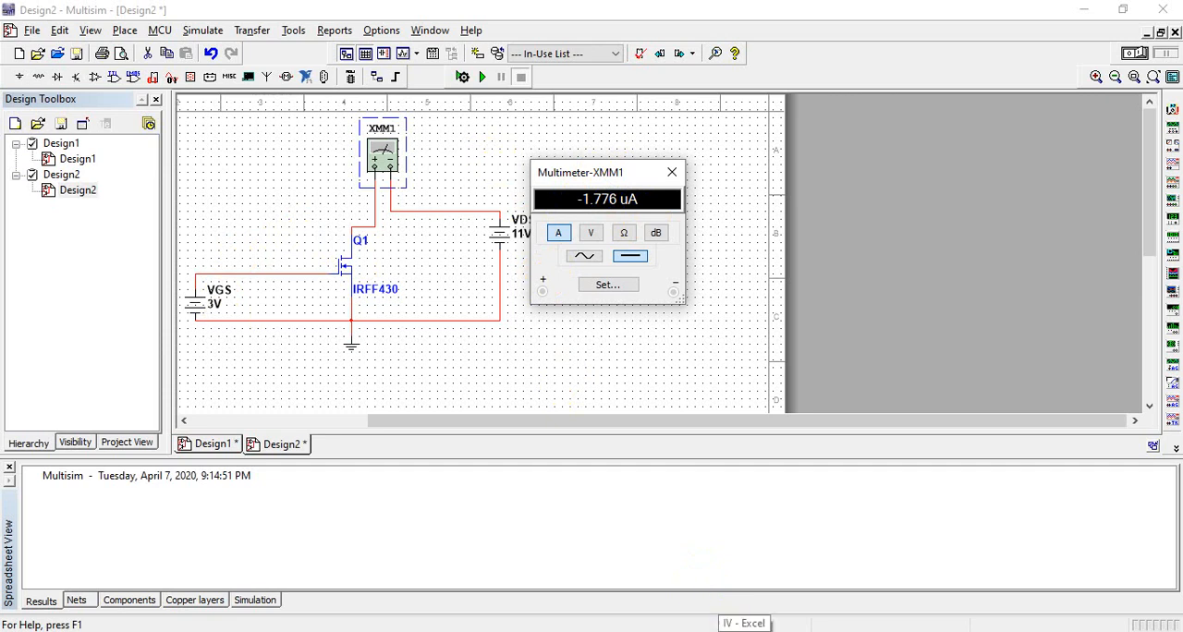
left_click(743, 631)
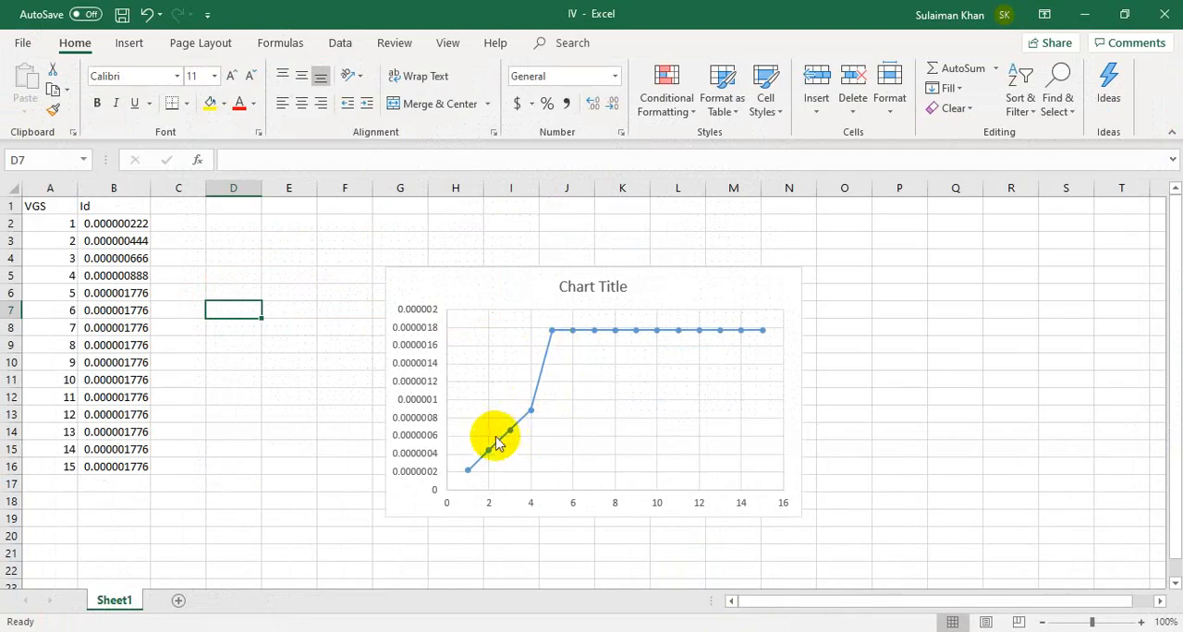
mouse_move(490, 456)
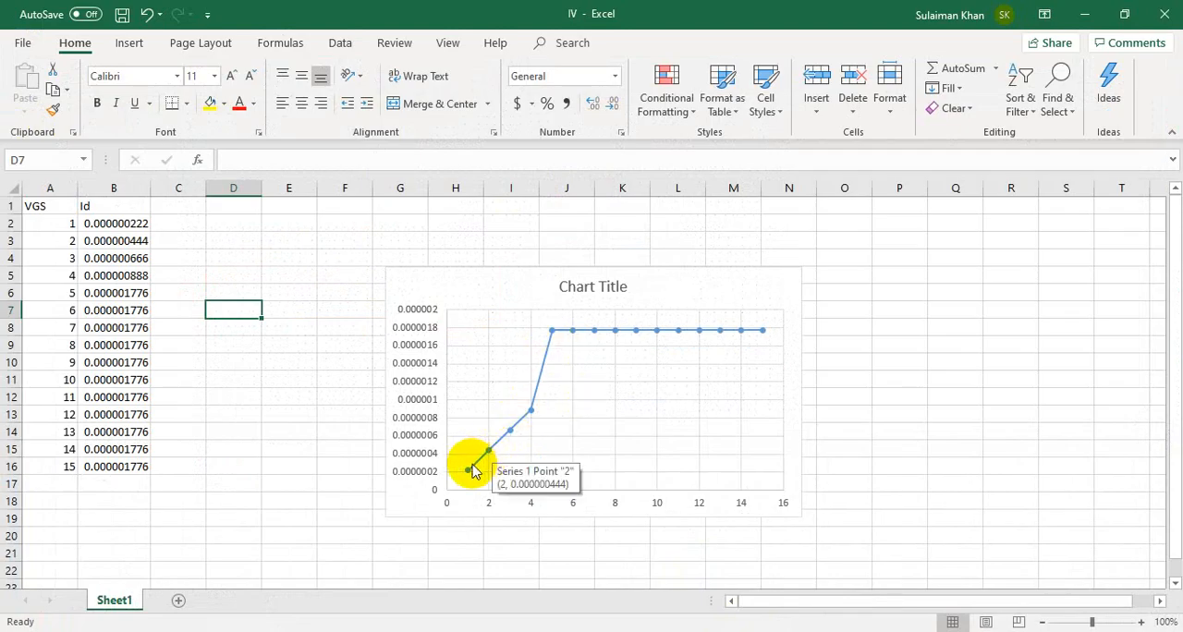
mouse_move(469, 473)
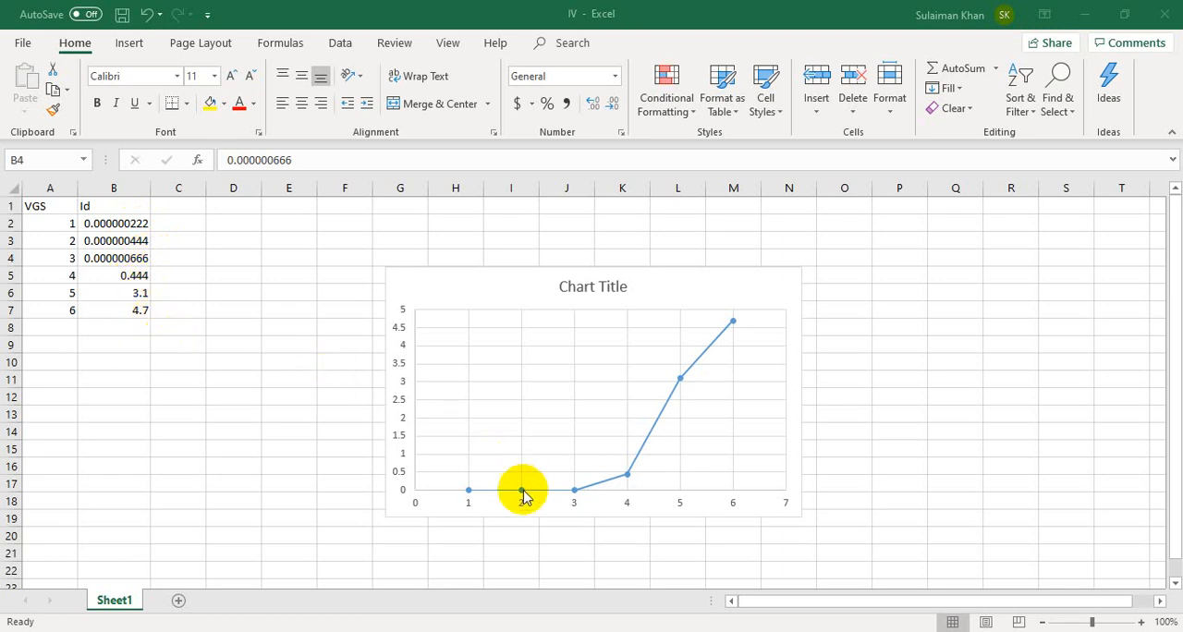
mouse_move(731, 330)
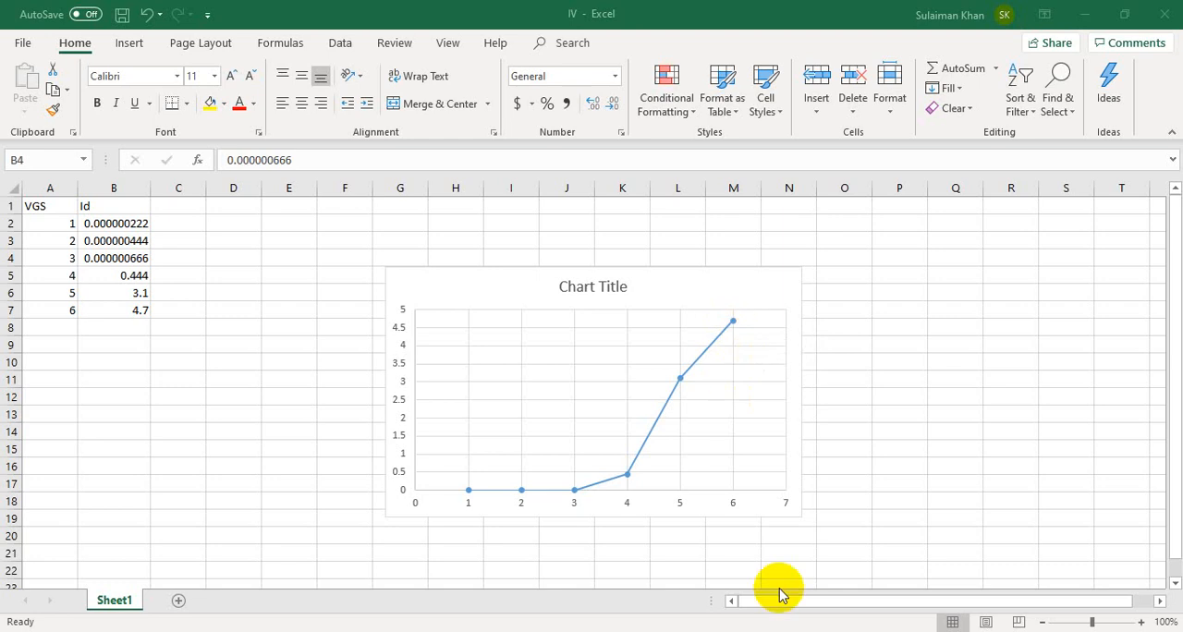
Step: Switch to Multisim and open the XMM1 multimeter in Design1 to read the gate-source voltage
key("alt+Tab")
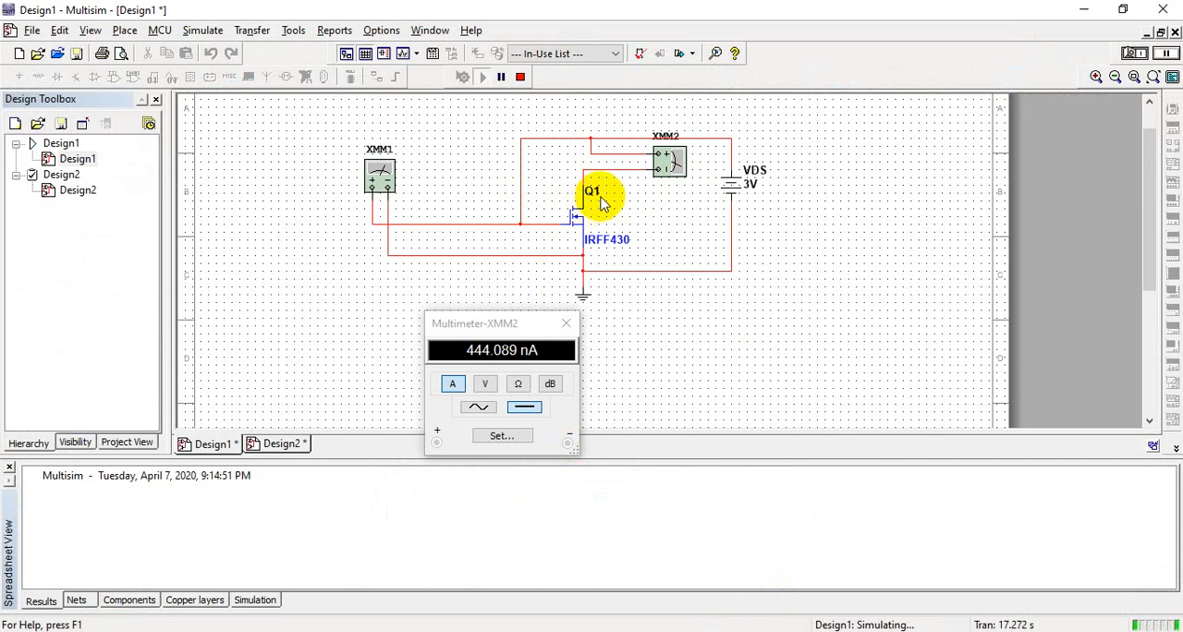
double_click(387, 189)
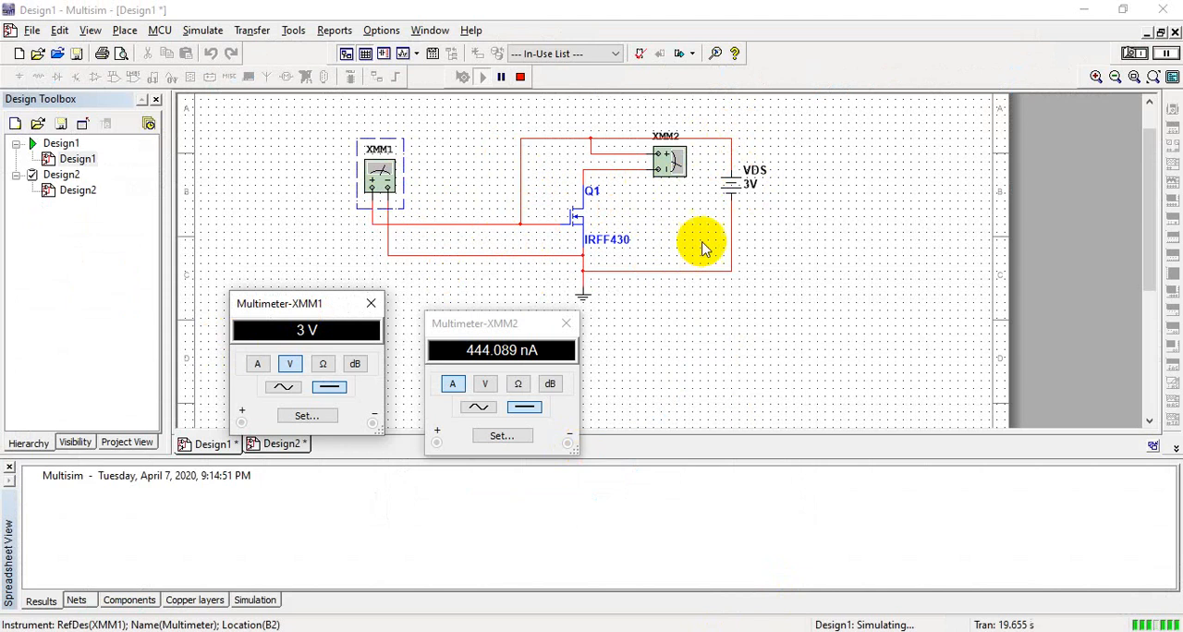
left_click_drag(379, 330, 359, 342)
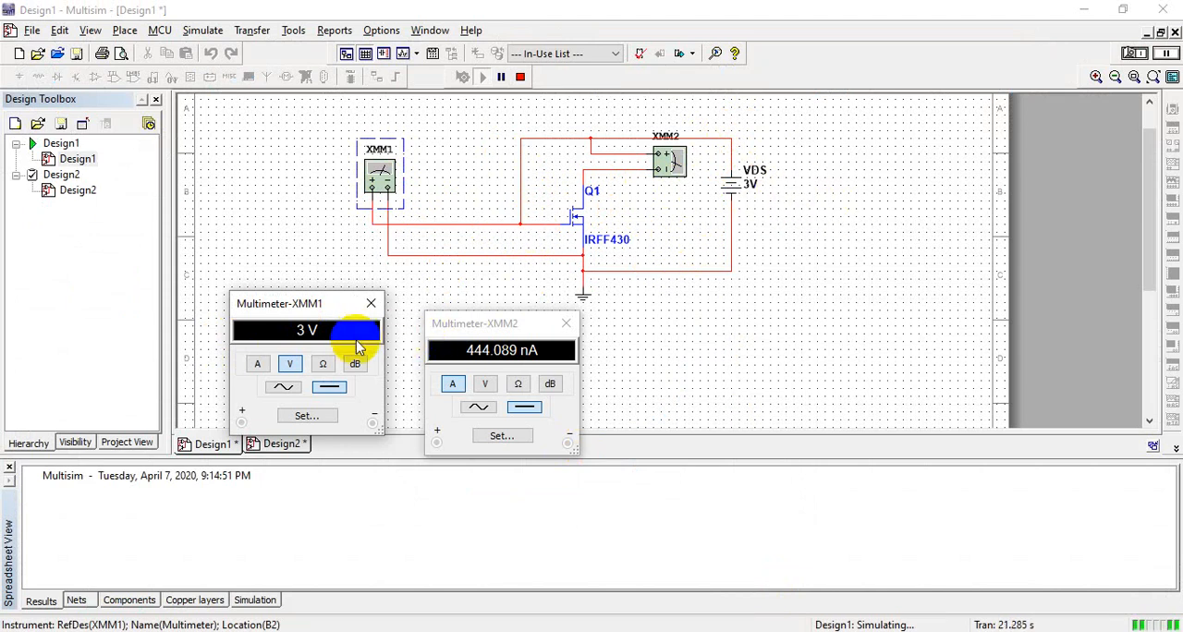
Step: Show the Design2 circuit and close its XMM1 multimeter window
left_click(281, 445)
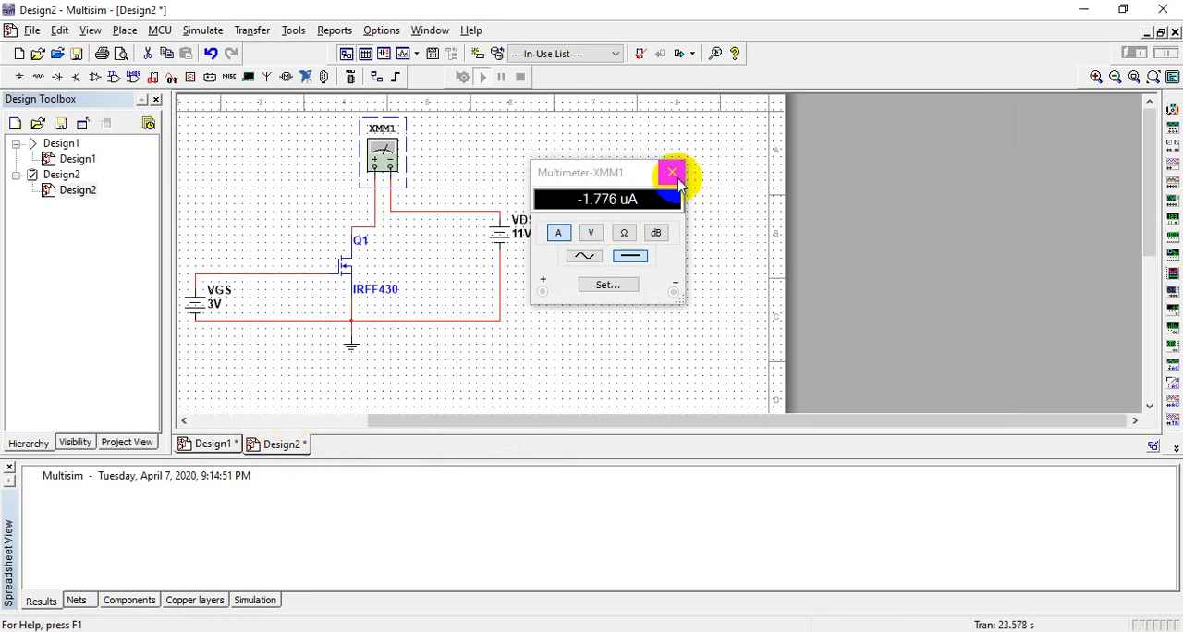
left_click(672, 173)
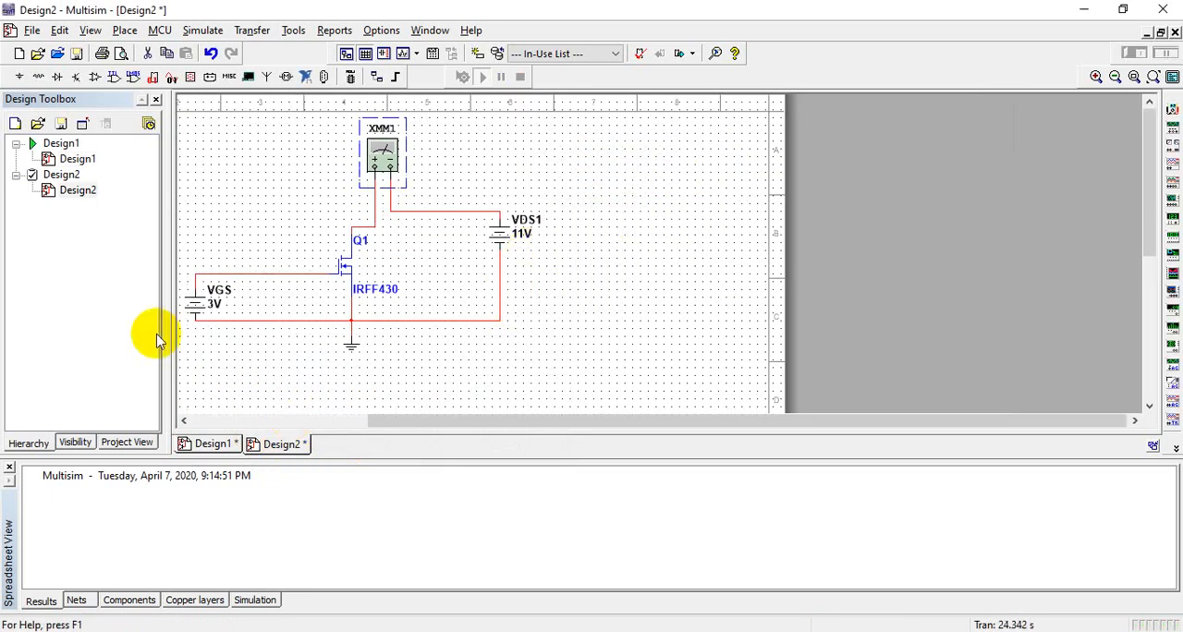